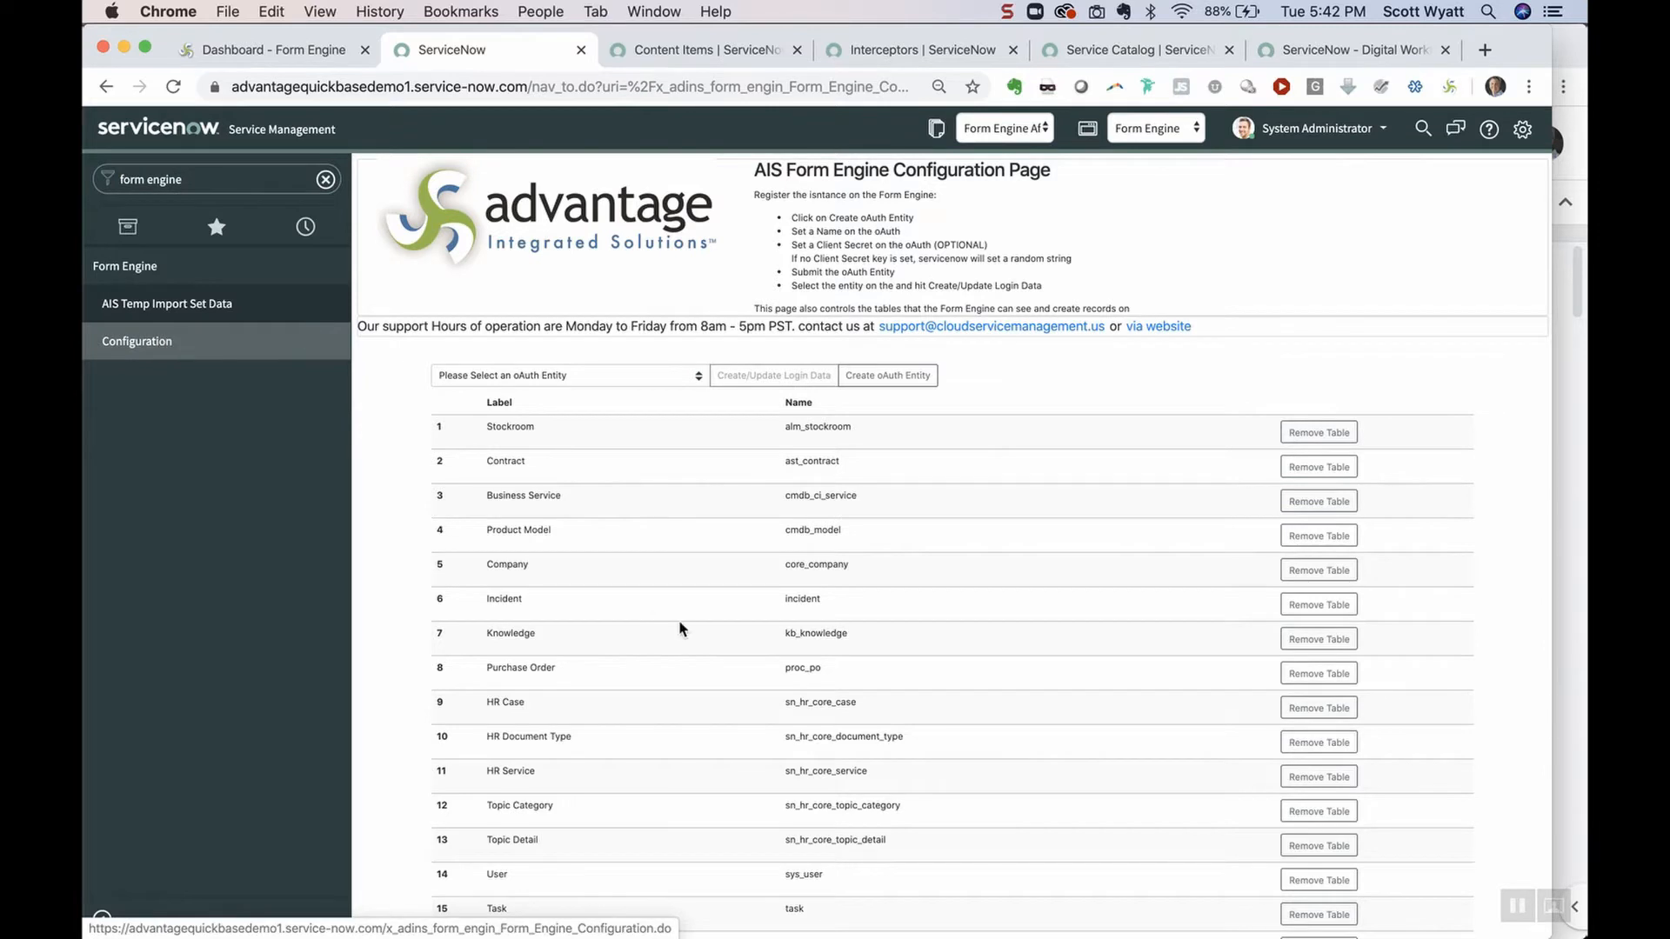
Check Approval Definition (Requested Item) in the Select Tables list, then select the Employee Asset Assignment label
{"action": "scroll", "coordinate": [678, 619], "scroll_direction": "down", "scroll_amount": 5}
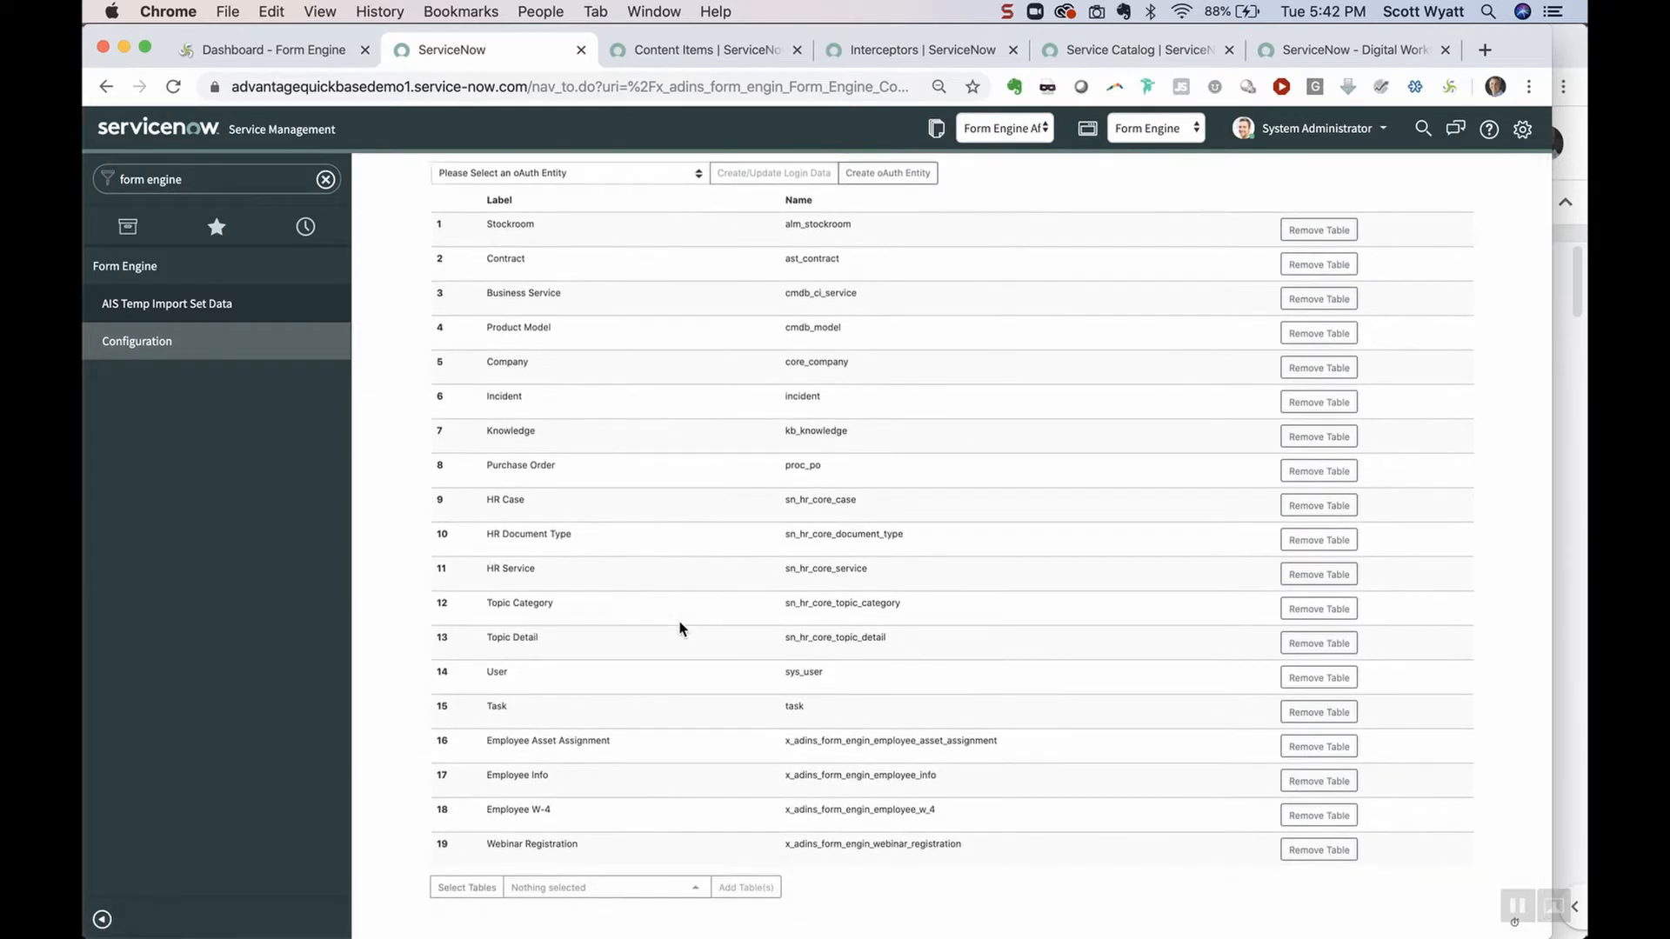
{"action": "left_click", "coordinate": [674, 888]}
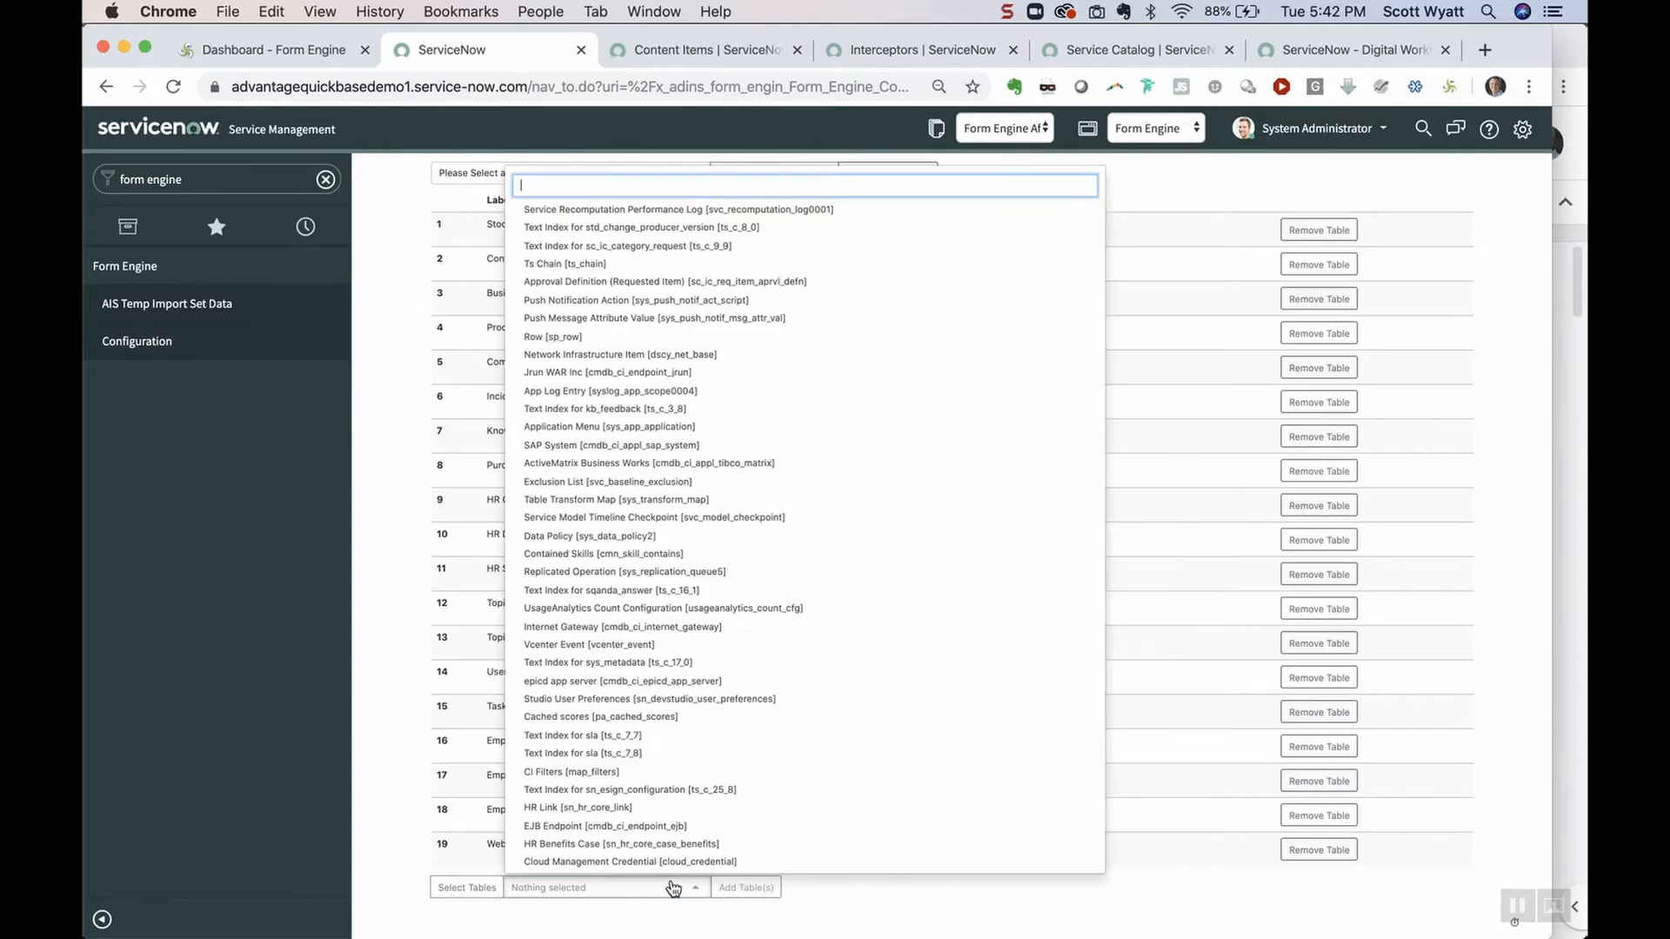
{"action": "left_click", "coordinate": [596, 280]}
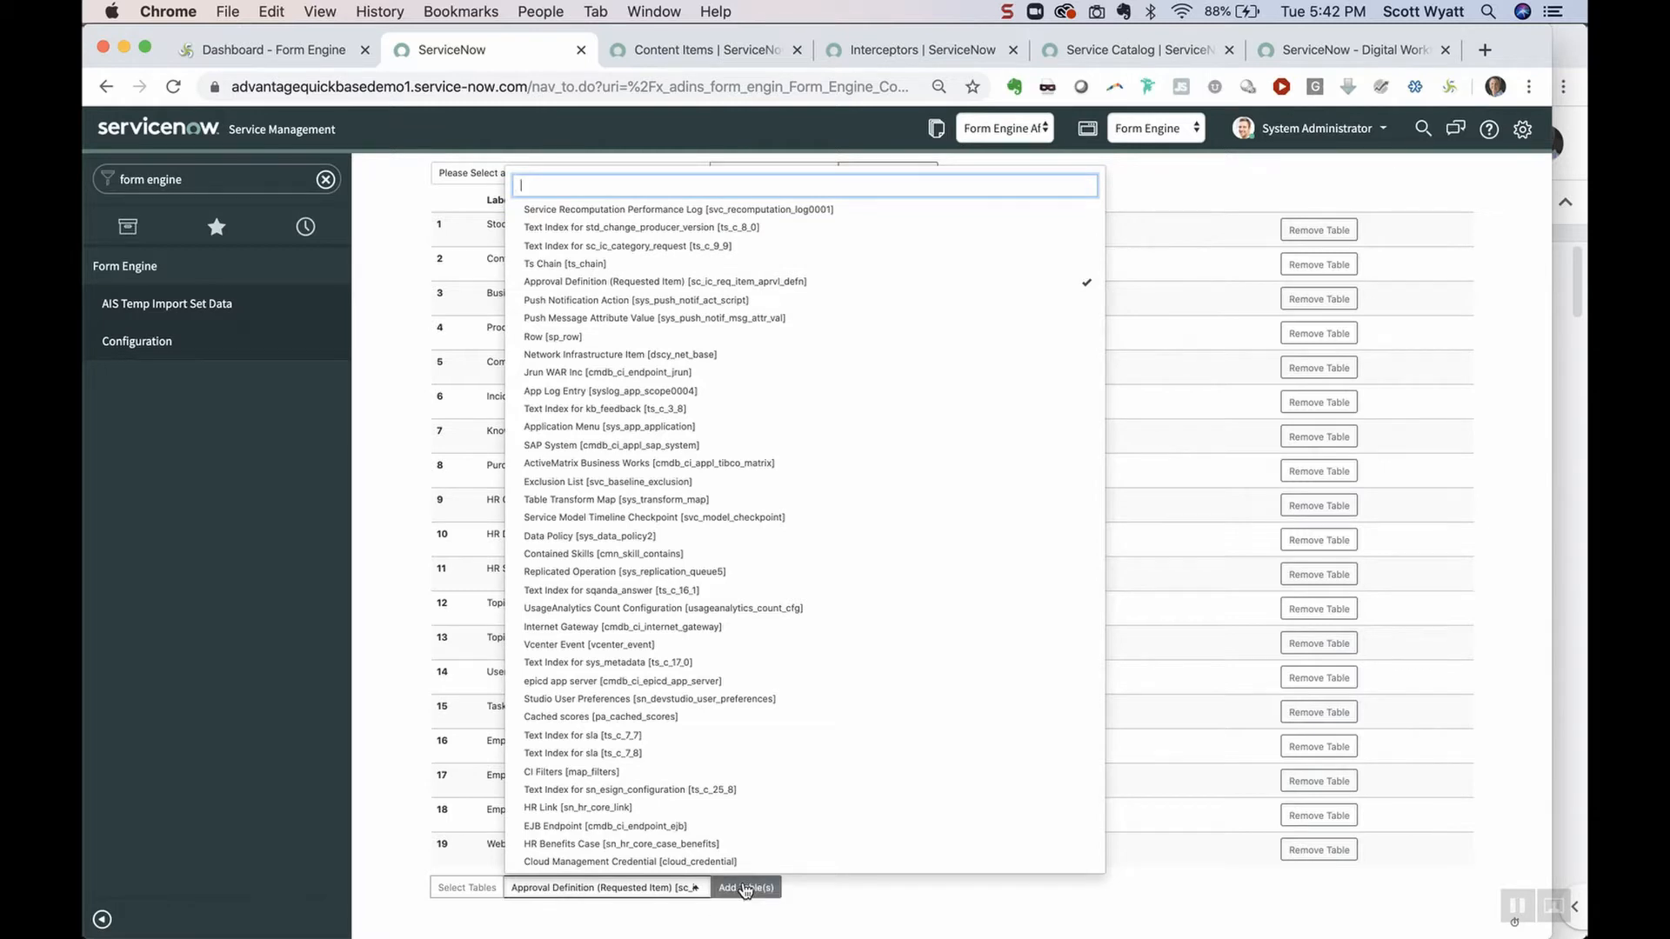
{"action": "left_click", "coordinate": [828, 887]}
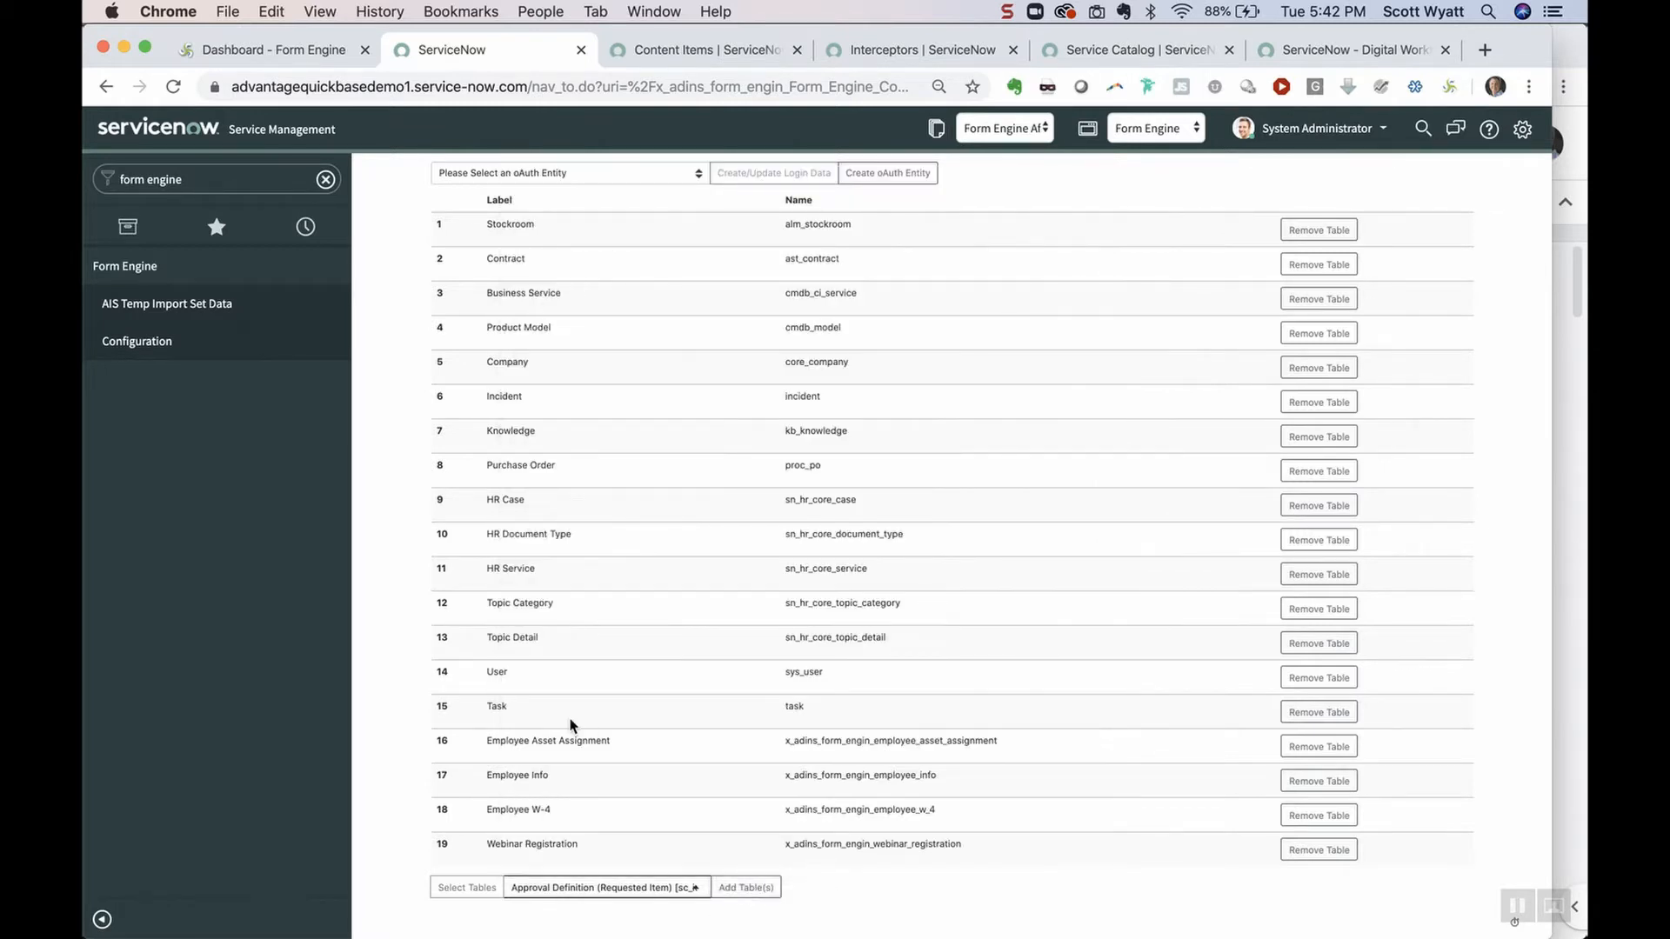
{"action": "left_click_drag", "start_coordinate": [621, 742], "coordinate": [481, 748]}
Log in to Form Engine with the autofilled ServiceNow instance and allow OAuth access
{"action": "left_click", "coordinate": [307, 54]}
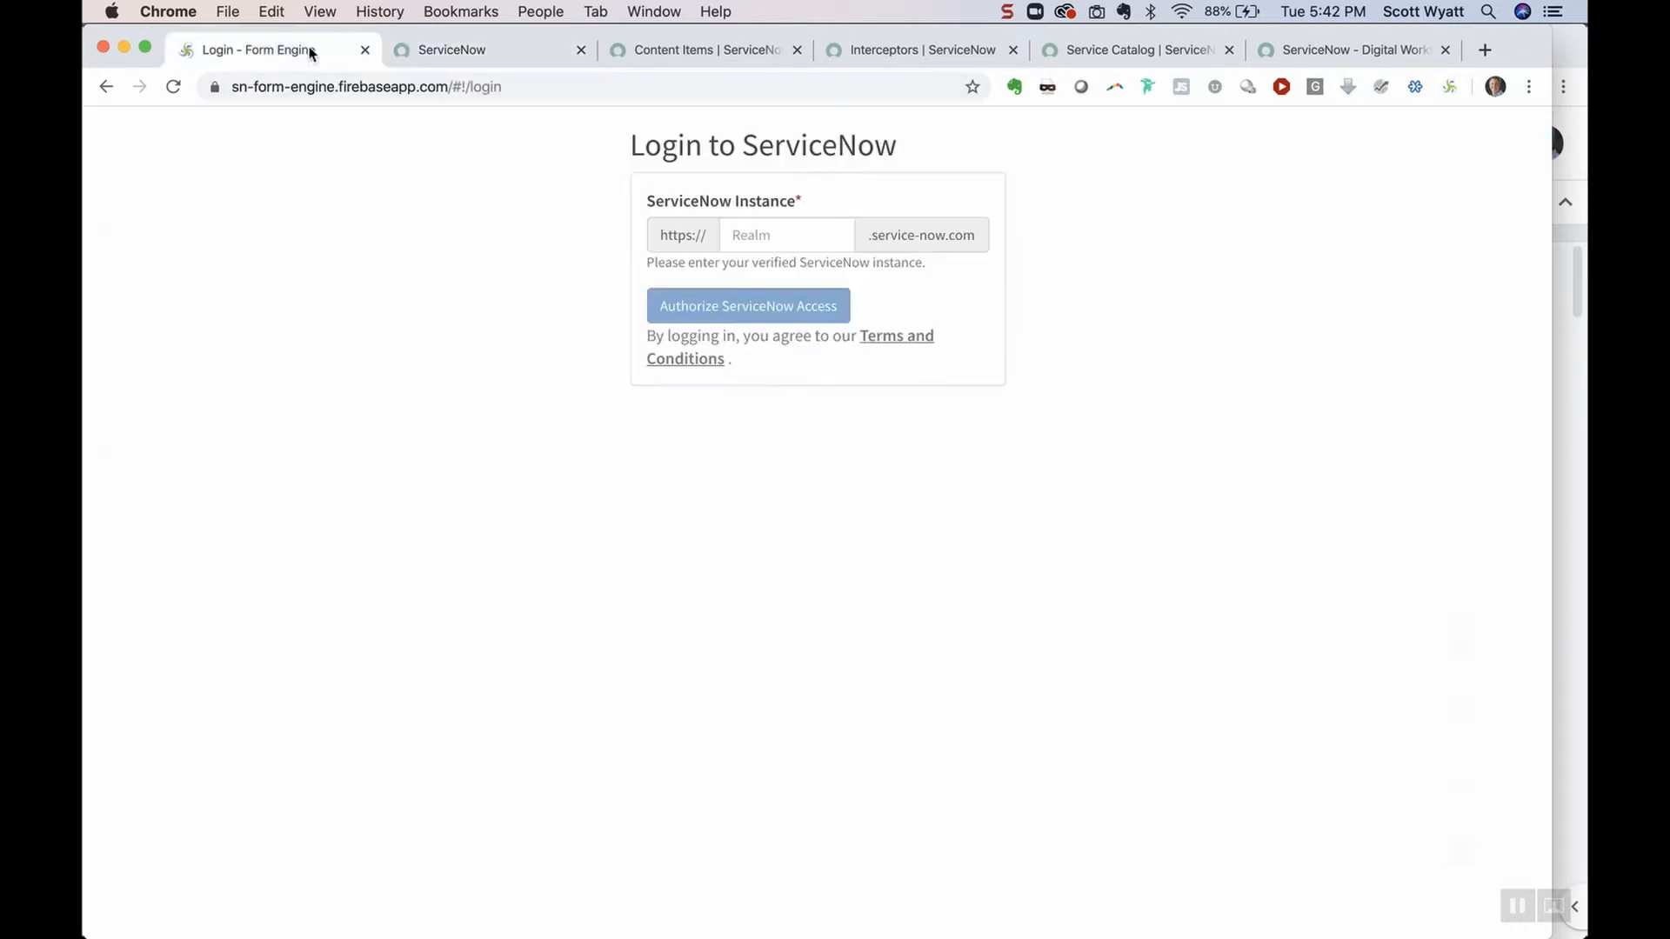
{"action": "left_click", "coordinate": [789, 238]}
{"action": "left_click", "coordinate": [813, 317]}
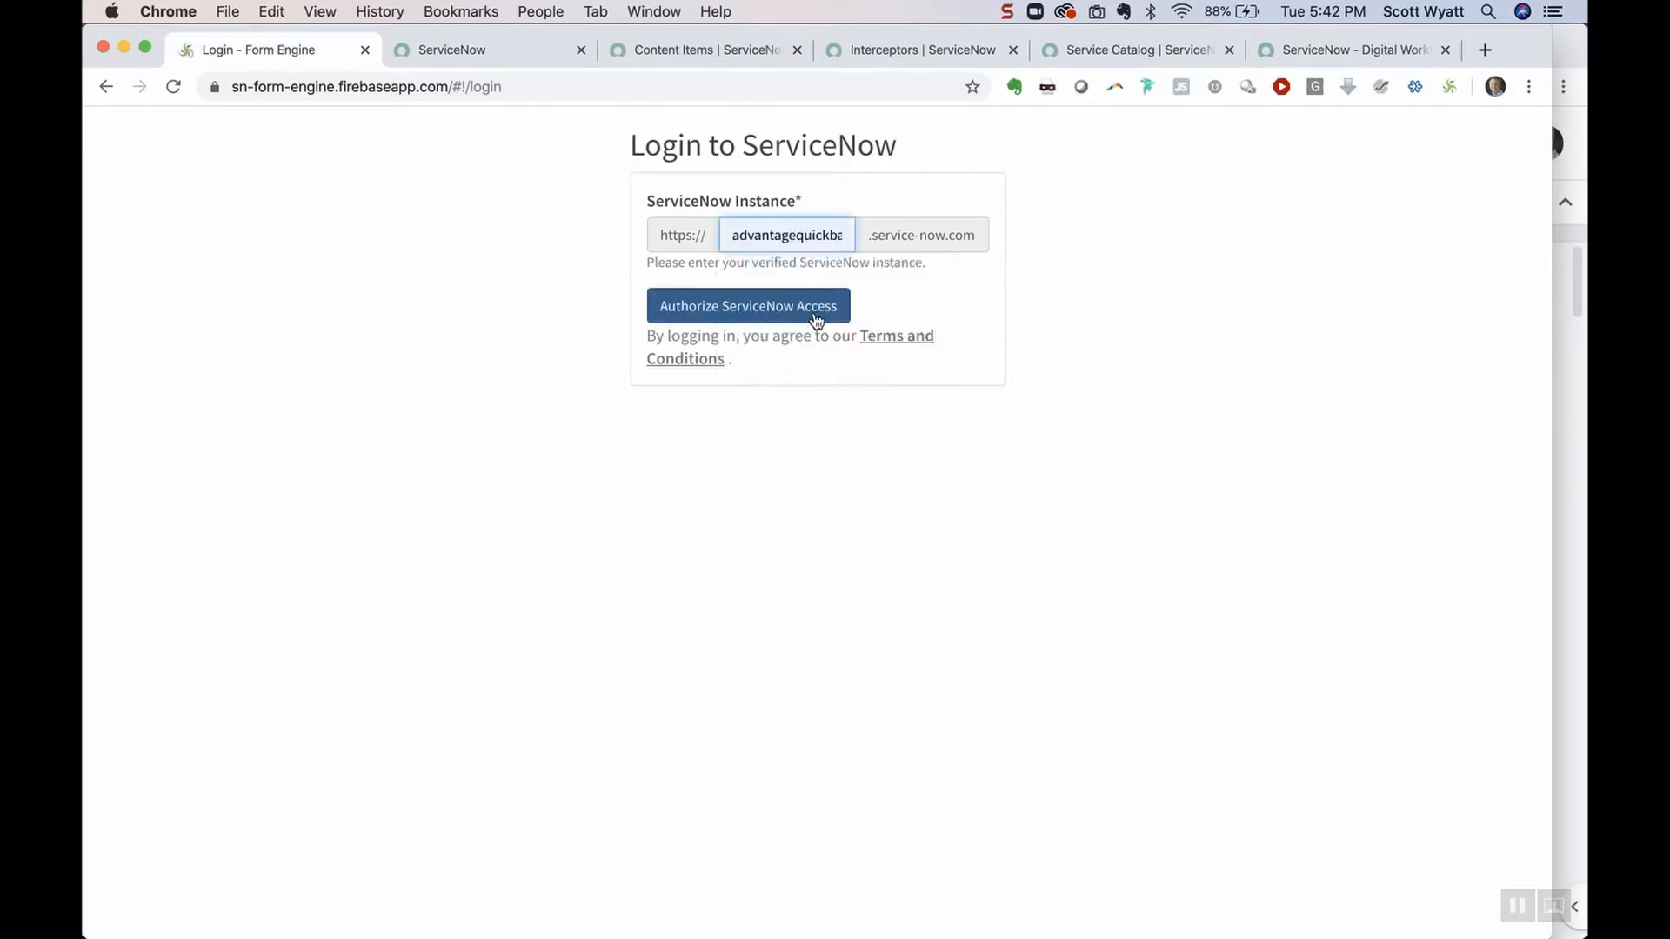
{"action": "left_click", "coordinate": [817, 318]}
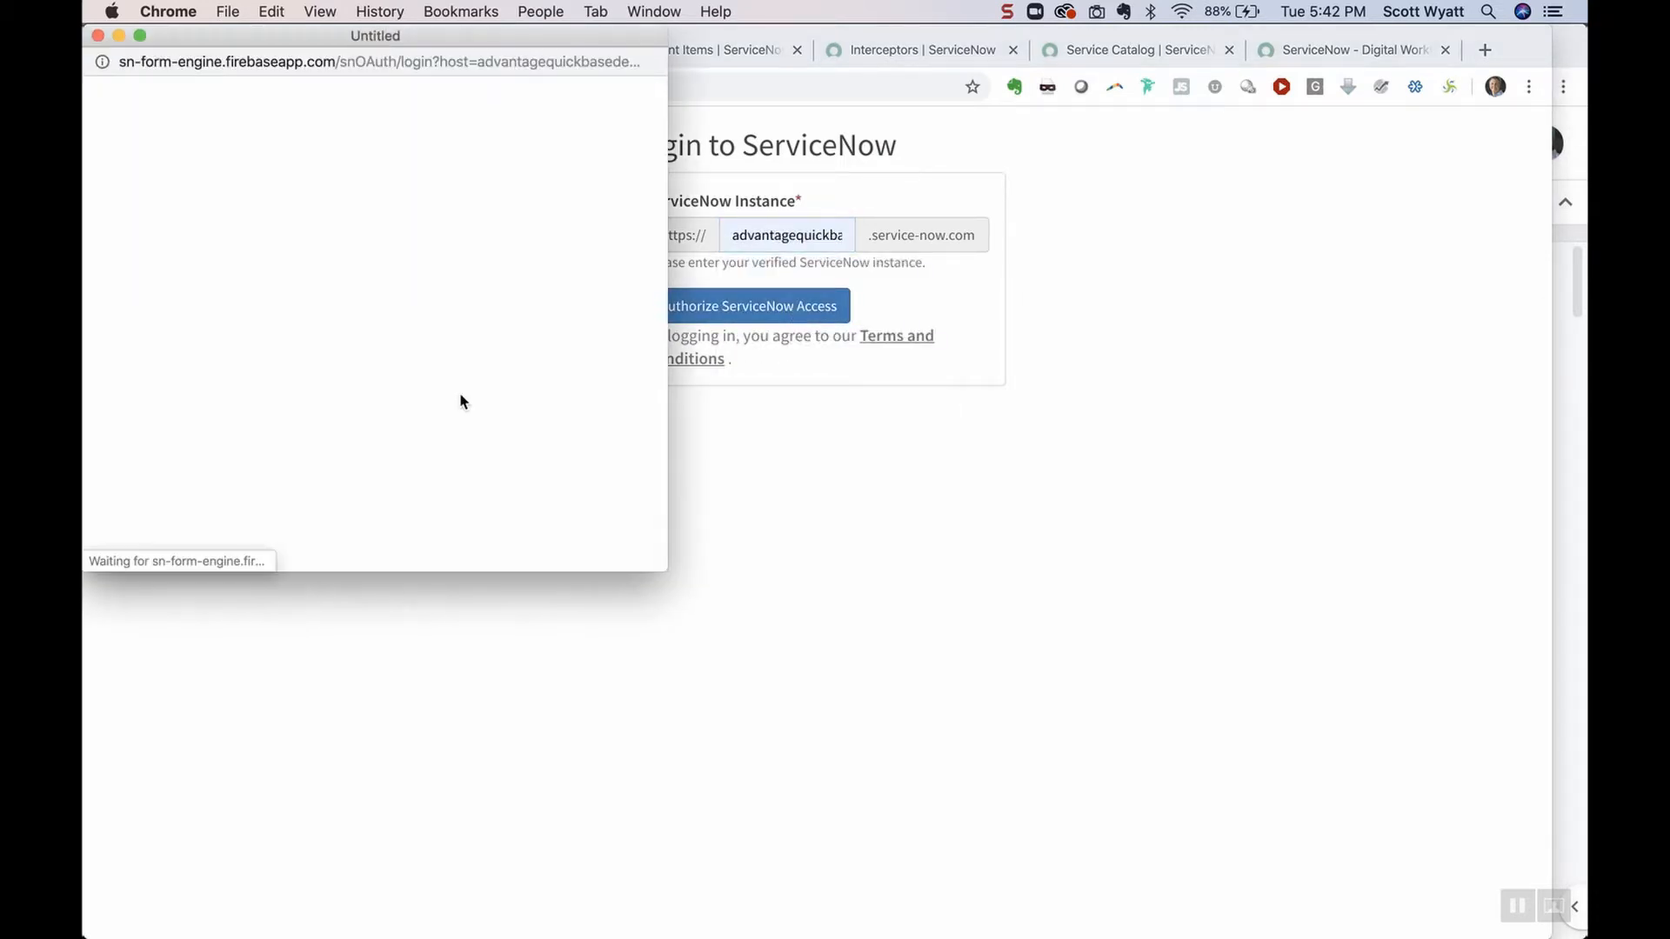
{"action": "left_click", "coordinate": [533, 462]}
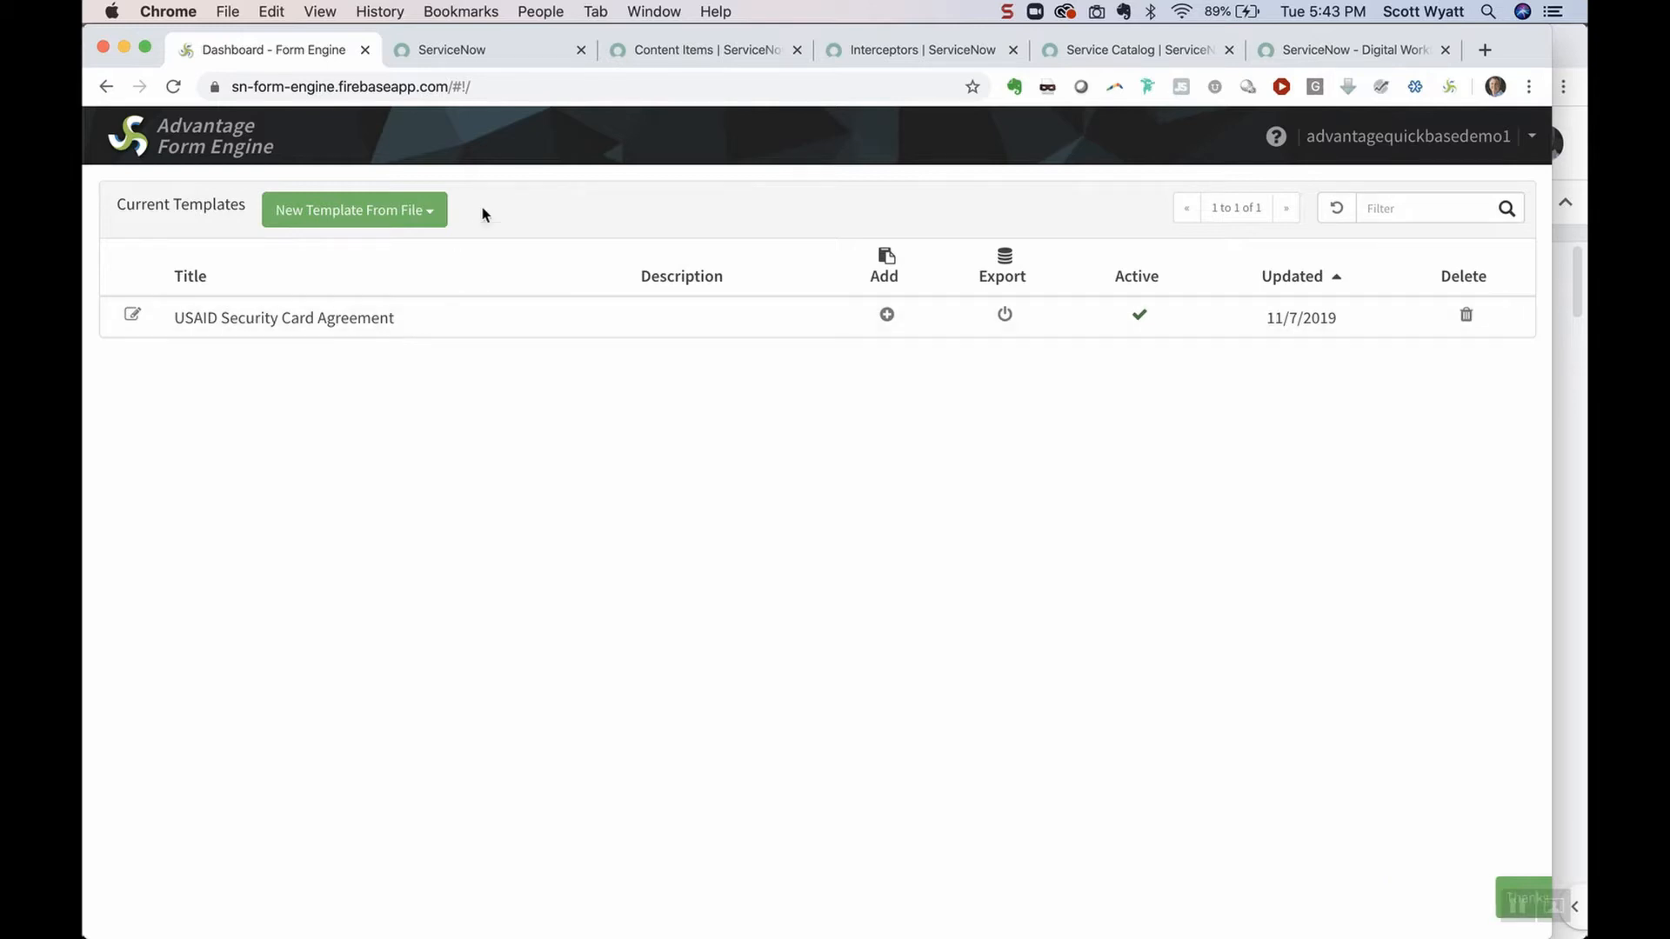
Upload Employee Asset Request Form.docx from the Form Masters folder as a new template
{"action": "left_click", "coordinate": [424, 216]}
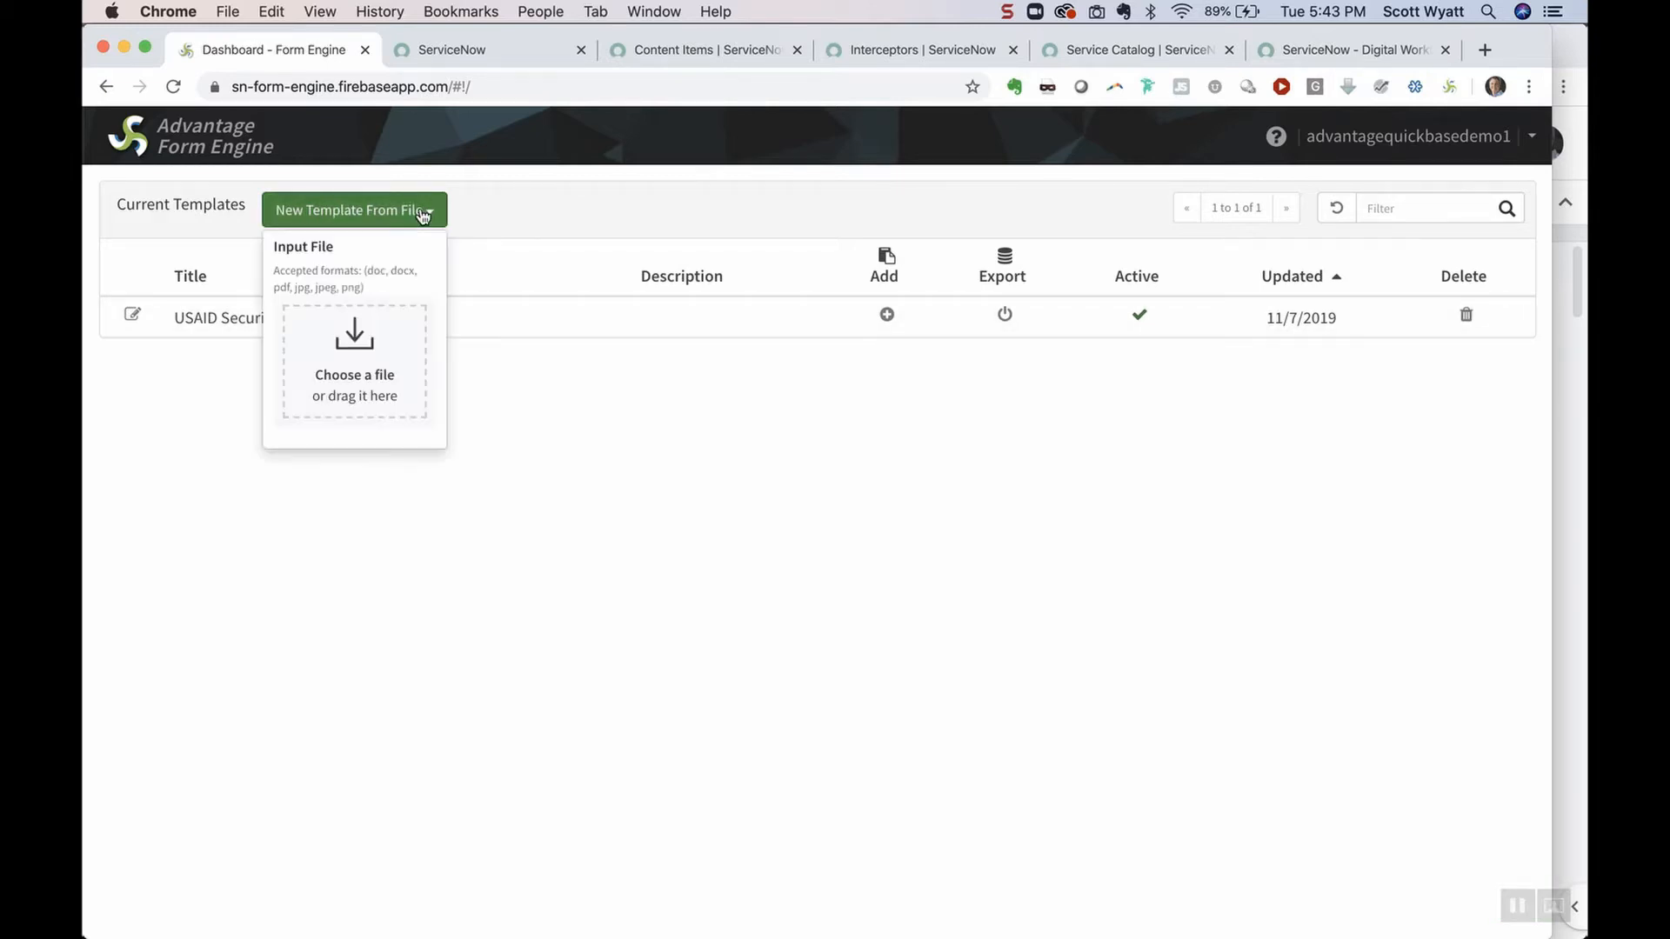
{"action": "left_click", "coordinate": [388, 408]}
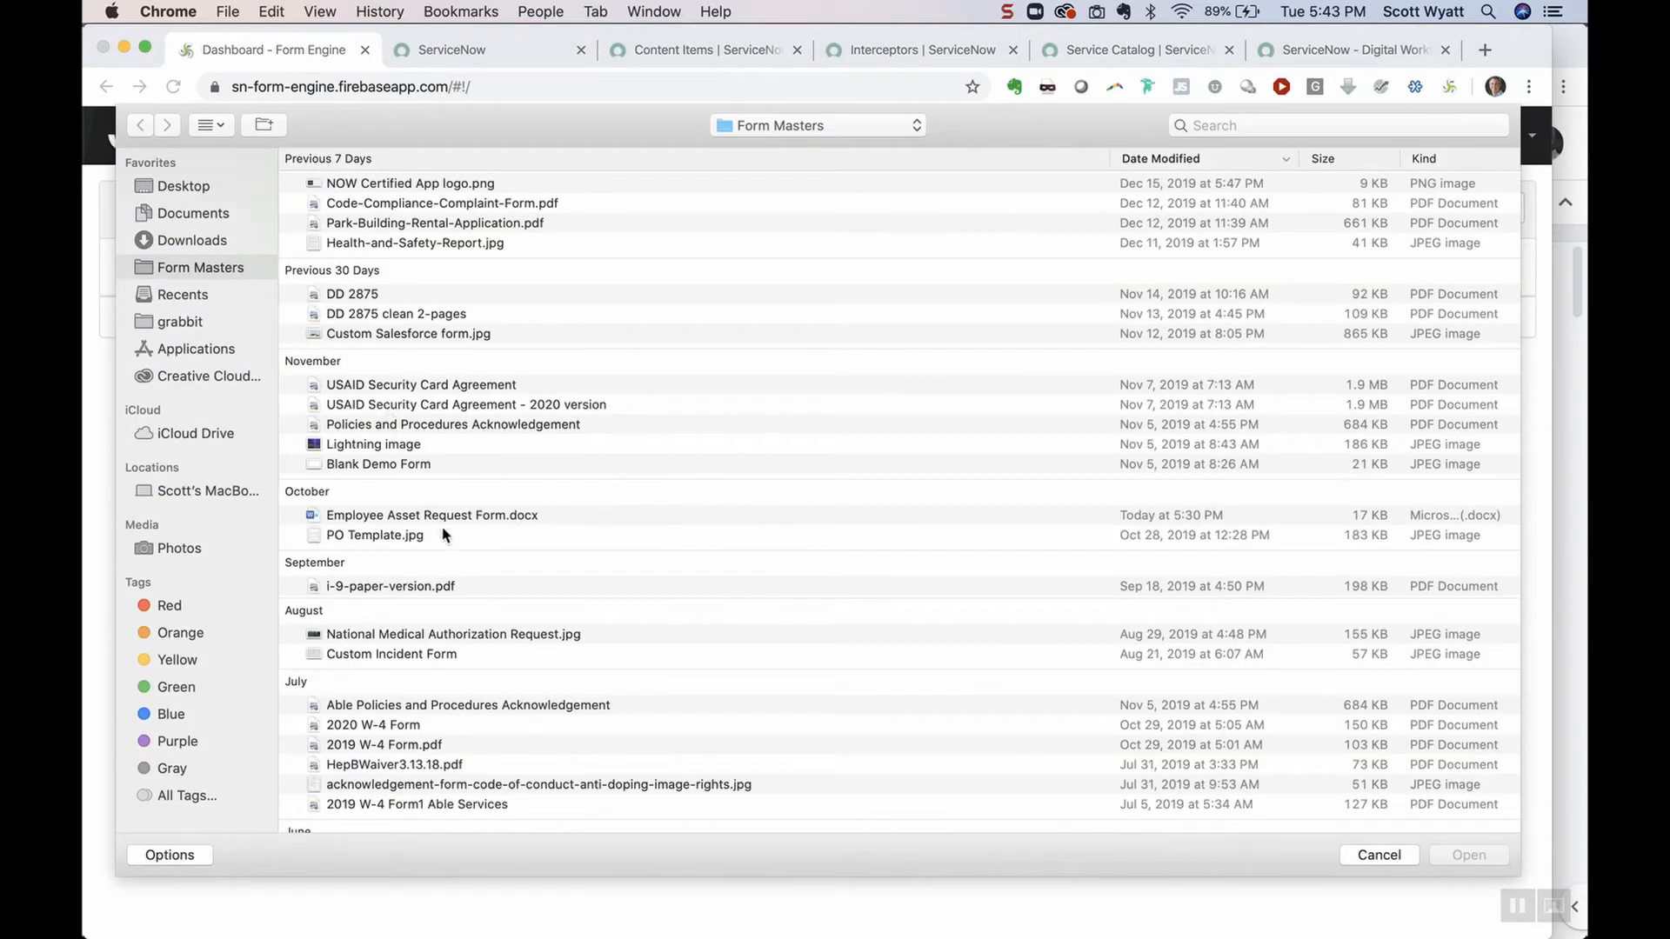
{"action": "double_click", "coordinate": [461, 515]}
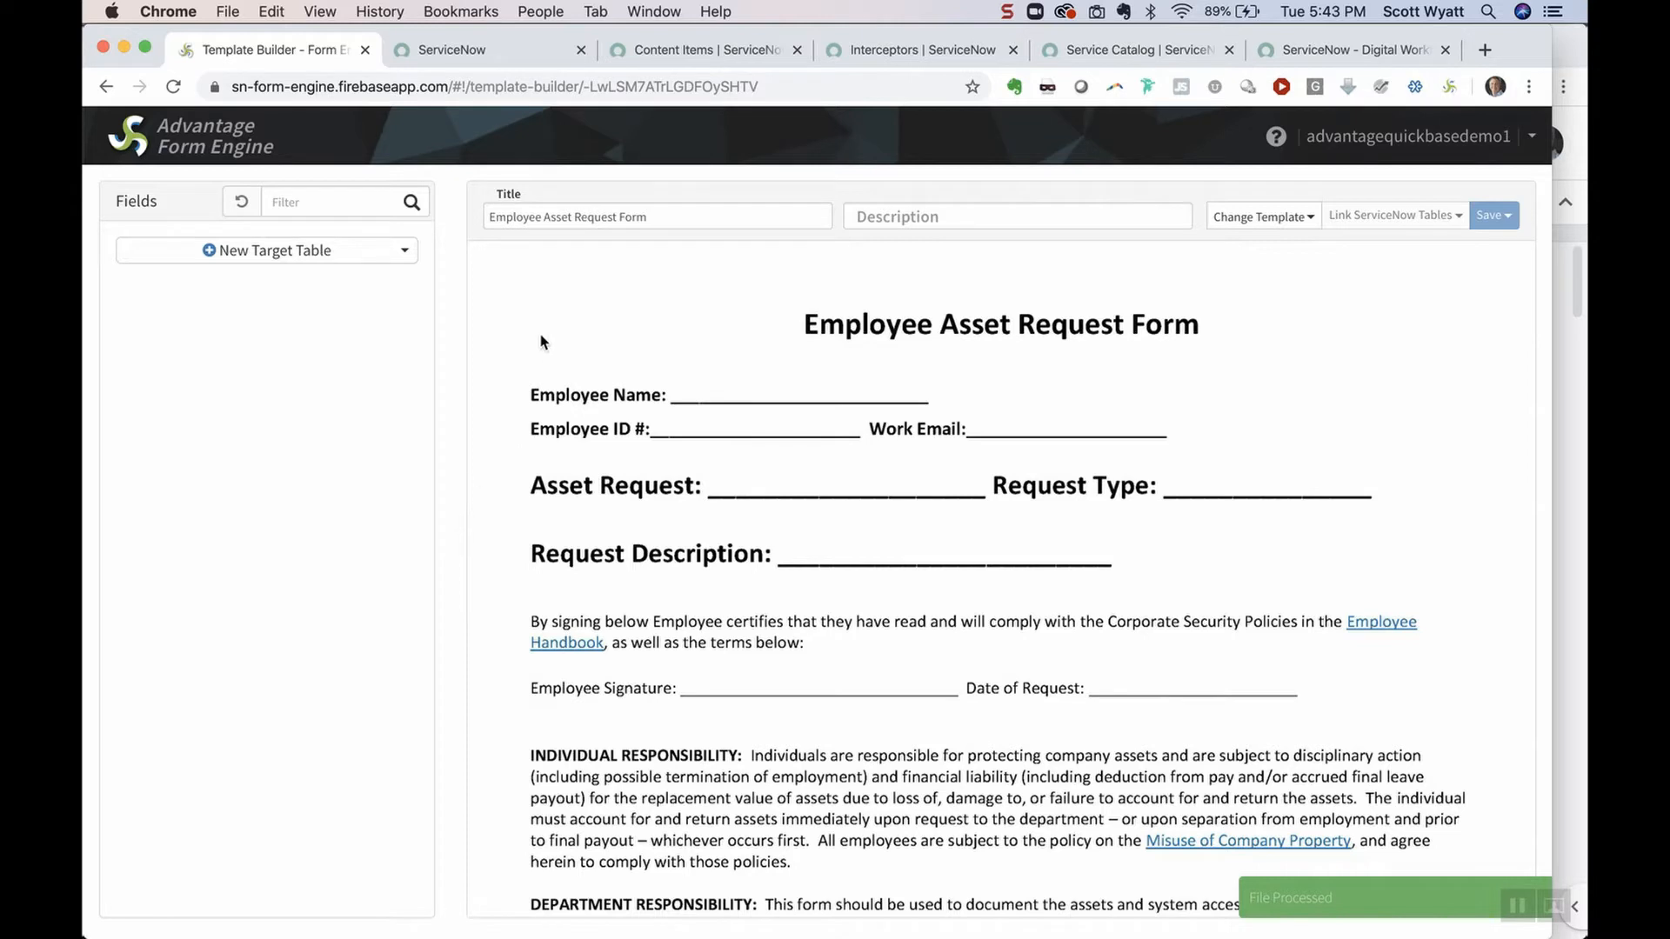
Add Employee Asset Assignment as target table and place the Employee and Employee ID # fields
{"action": "left_click", "coordinate": [398, 261]}
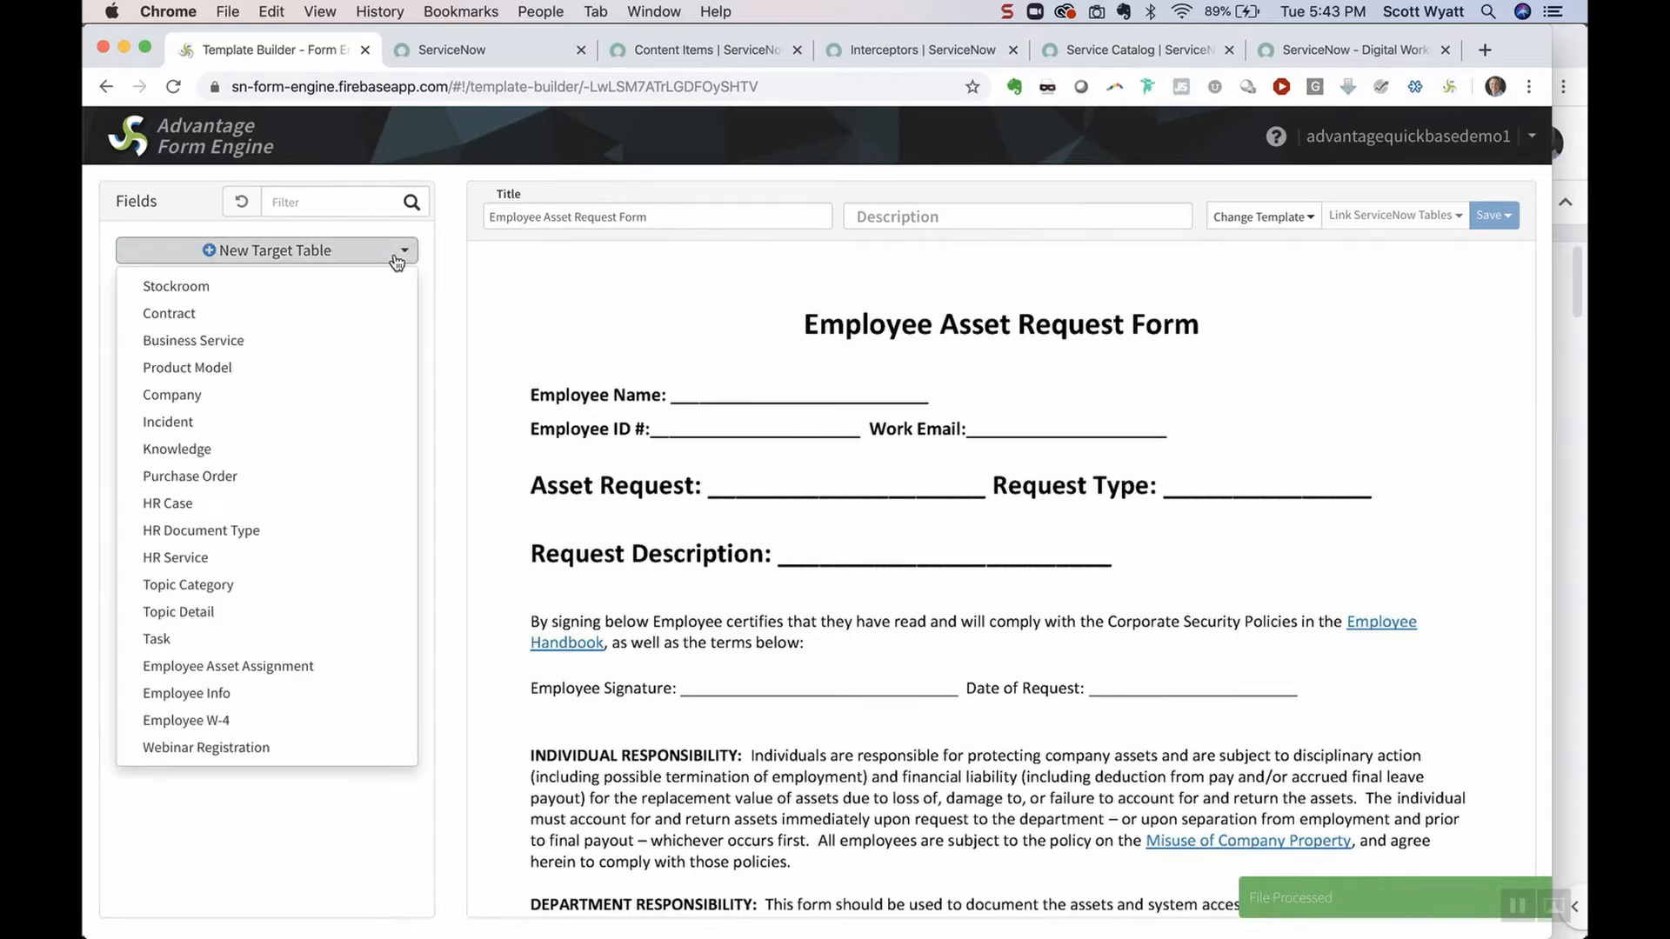
{"action": "left_click", "coordinate": [298, 671]}
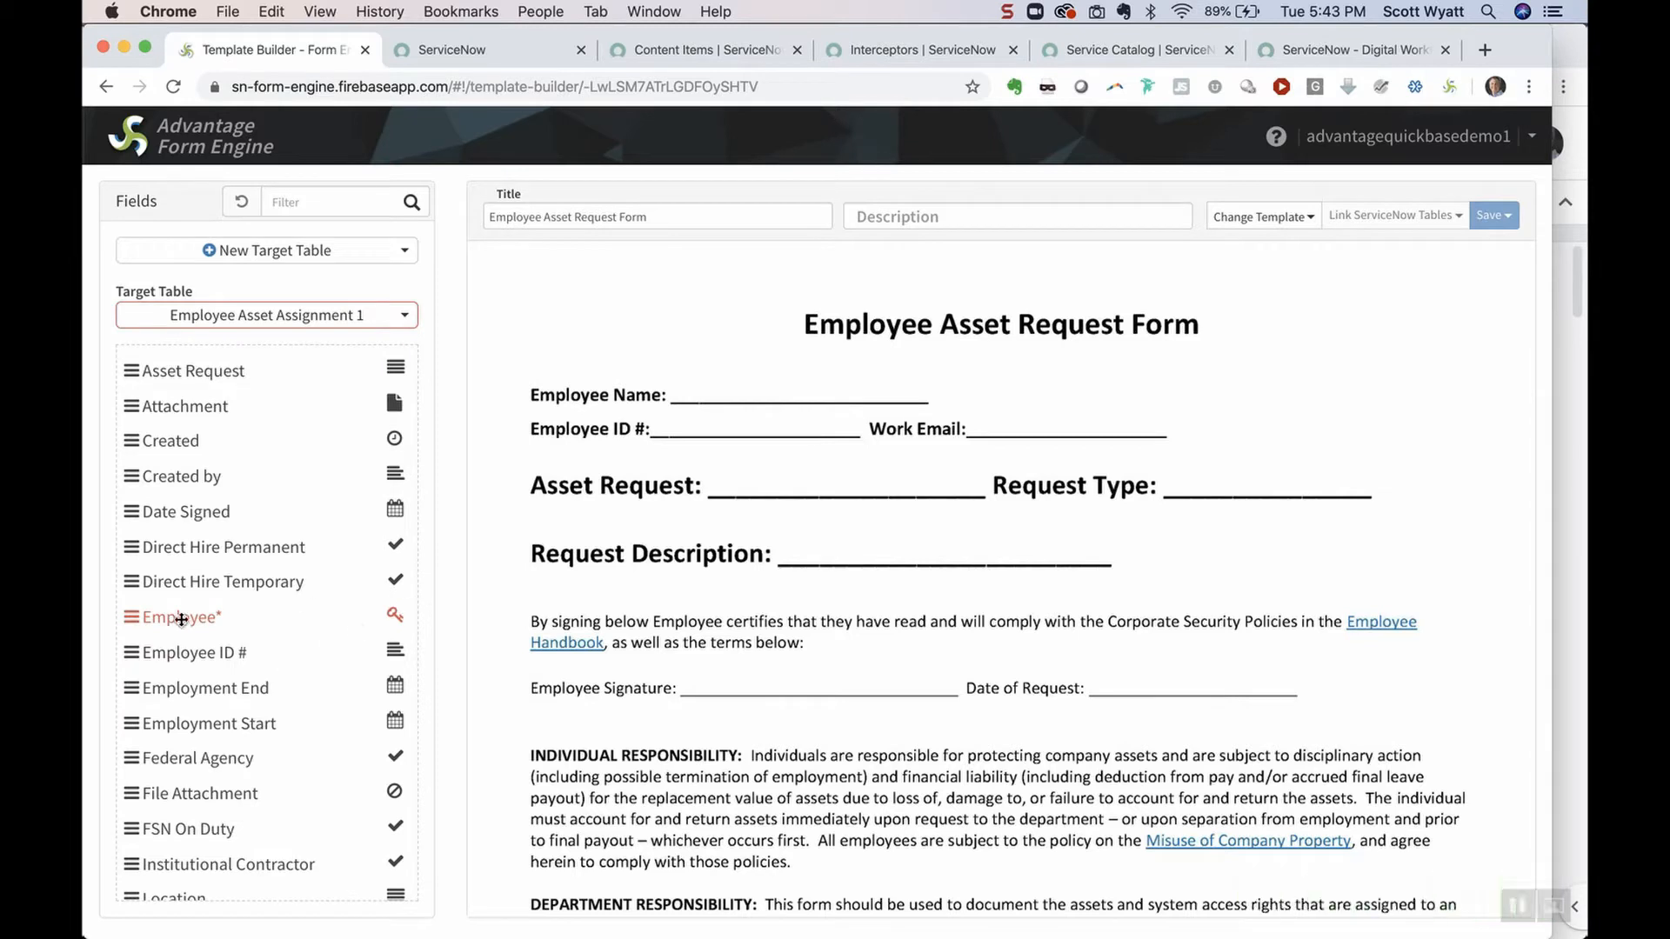
{"action": "left_click_drag", "start_coordinate": [181, 619], "coordinate": [739, 387]}
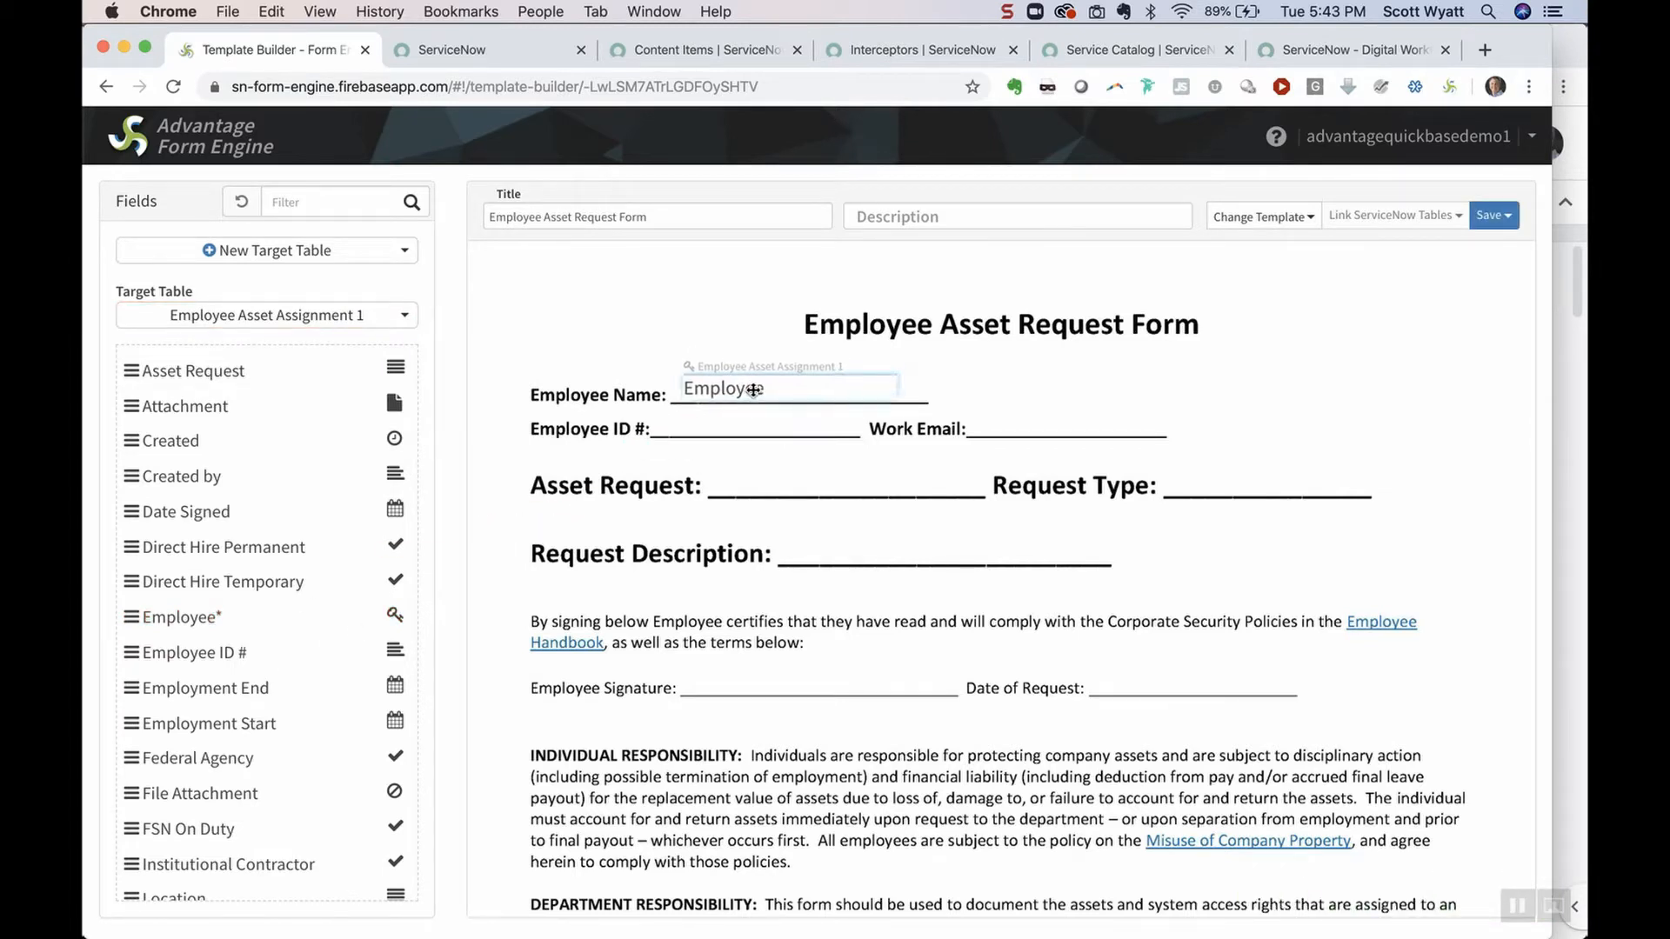
{"action": "left_click_drag", "start_coordinate": [199, 639], "coordinate": [733, 424]}
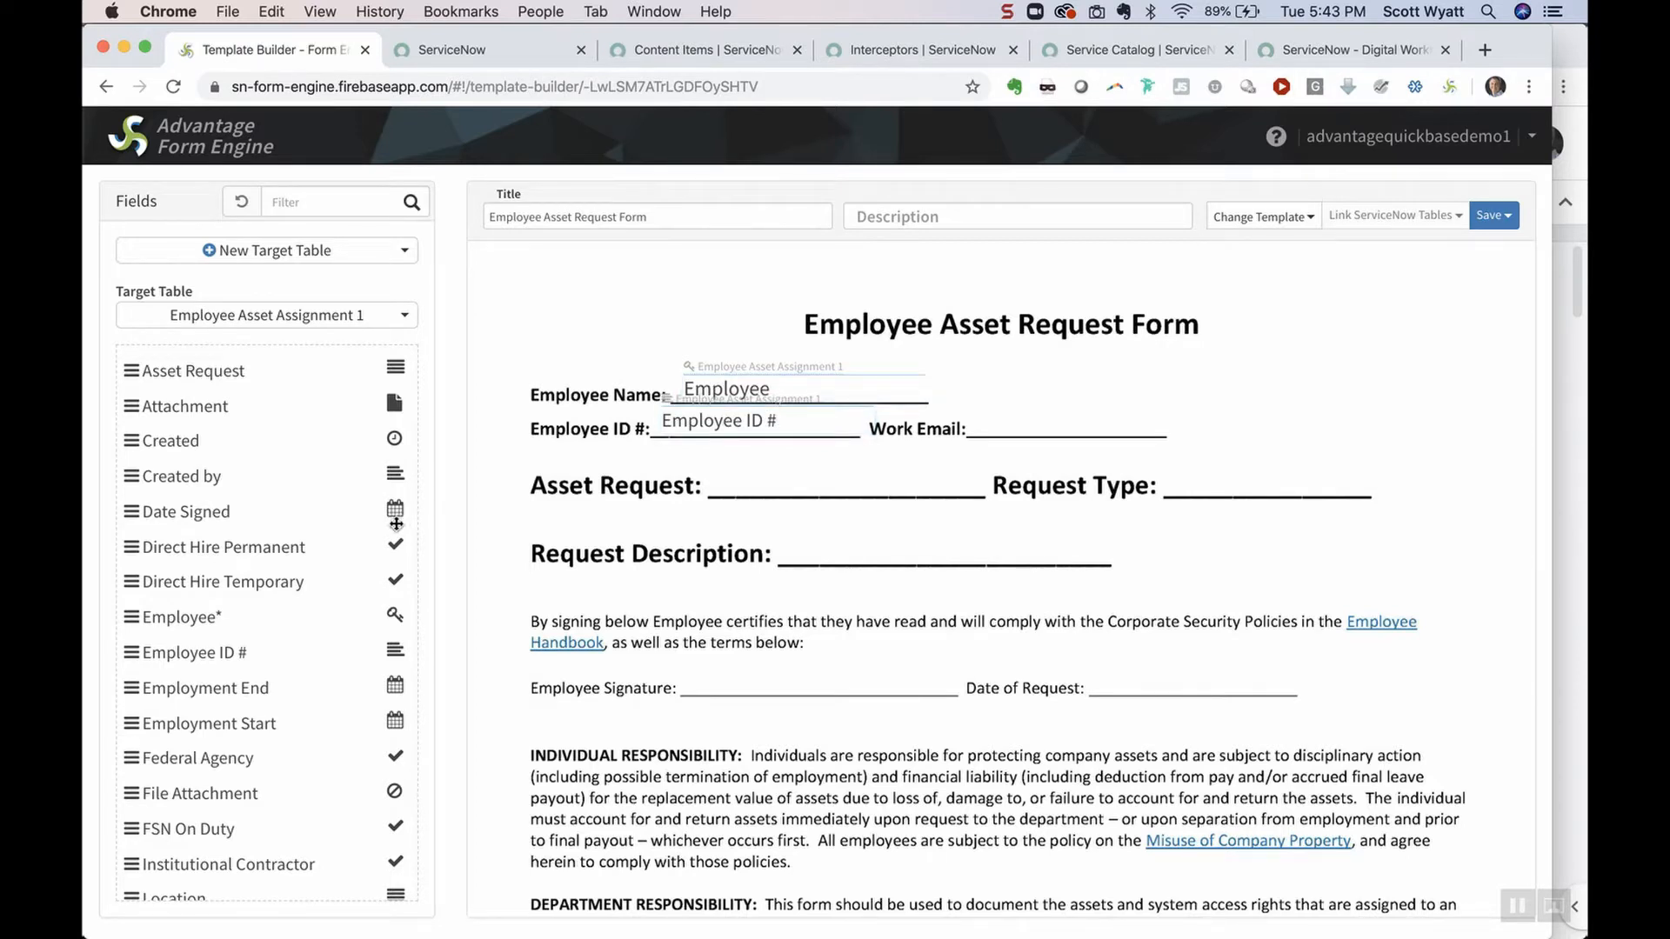
{"action": "scroll", "coordinate": [404, 517], "scroll_direction": "down", "scroll_amount": 5}
{"action": "left_click_drag", "start_coordinate": [204, 874], "coordinate": [1054, 431]}
Filter fields by 'requ' and place Asset Request, Request Type and Request Description
{"action": "left_click", "coordinate": [326, 201]}
{"action": "type", "text": "requ"}
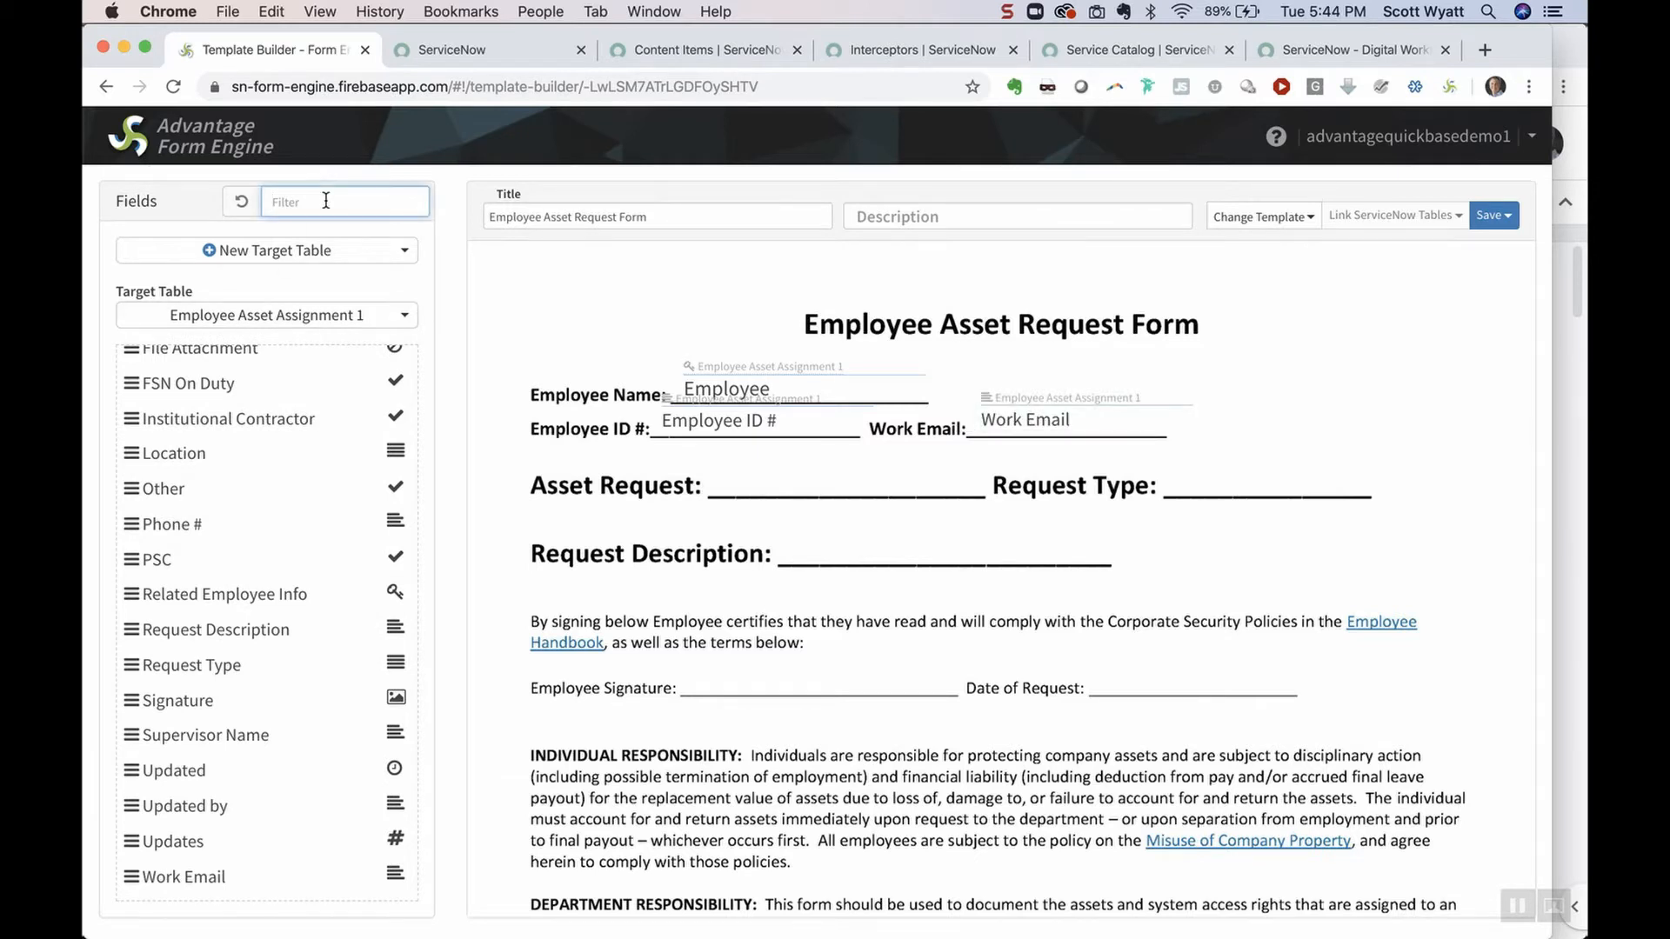
{"action": "left_click_drag", "start_coordinate": [251, 371], "coordinate": [730, 485]}
{"action": "left_click_drag", "start_coordinate": [217, 444], "coordinate": [1270, 484]}
{"action": "left_click_drag", "start_coordinate": [237, 407], "coordinate": [996, 551]}
Place Signature as a signature field on Employee Signature, and Date Signed beside Request Description
{"action": "left_click", "coordinate": [322, 203]}
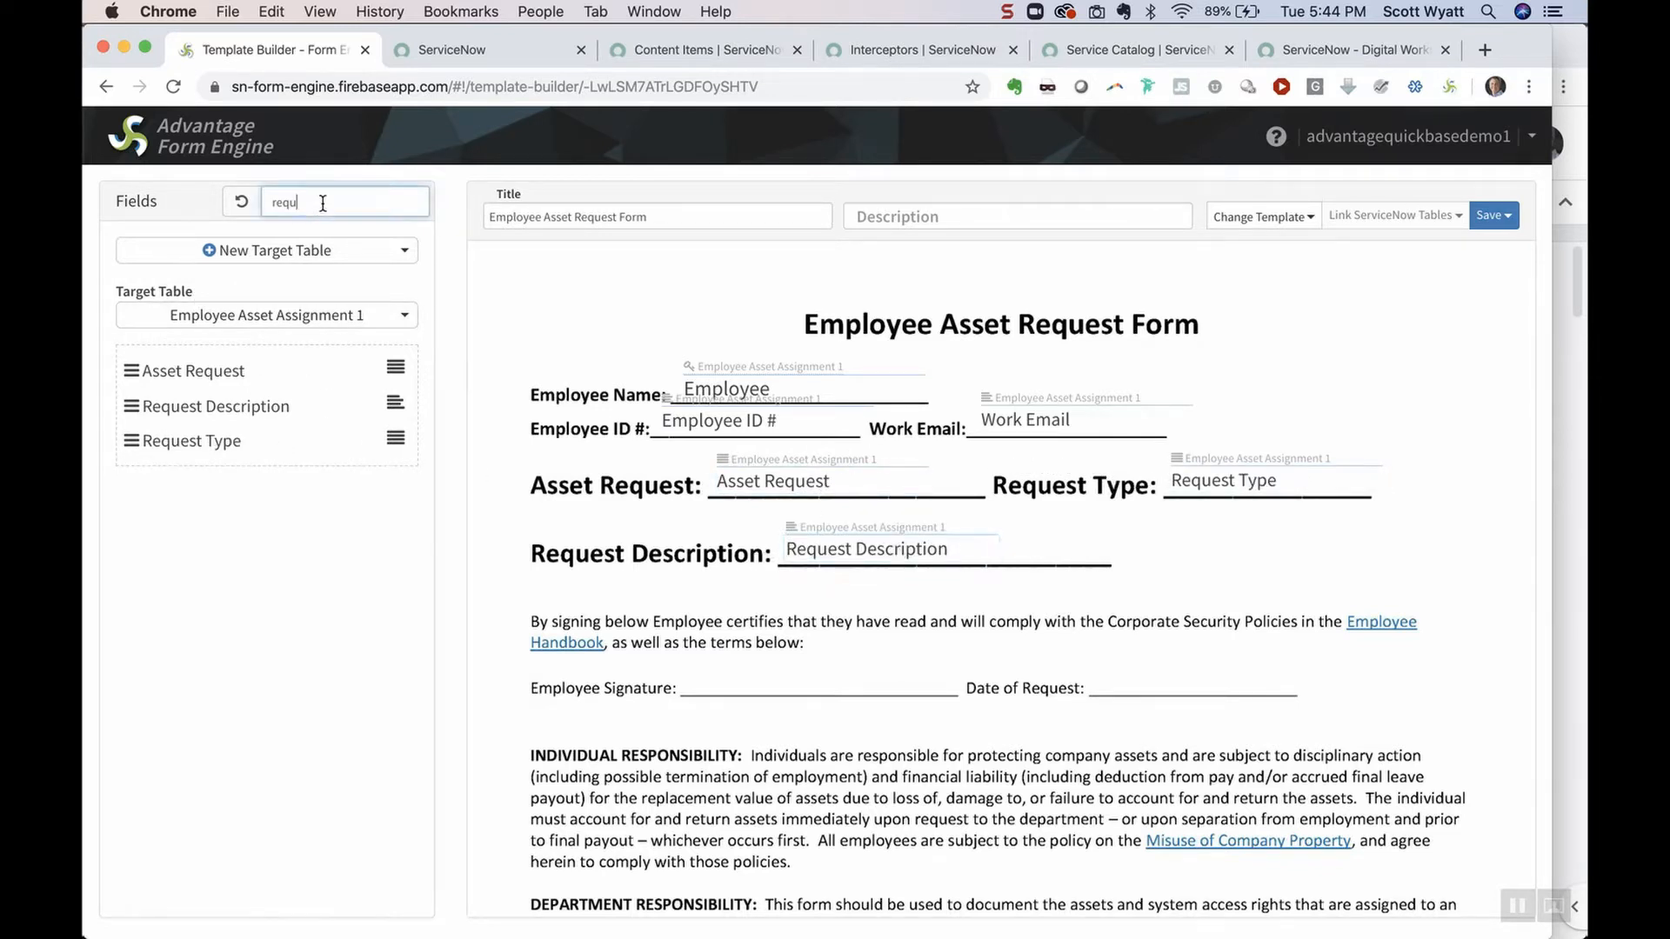
{"action": "key", "text": "super+a"}
{"action": "type", "text": "sig"}
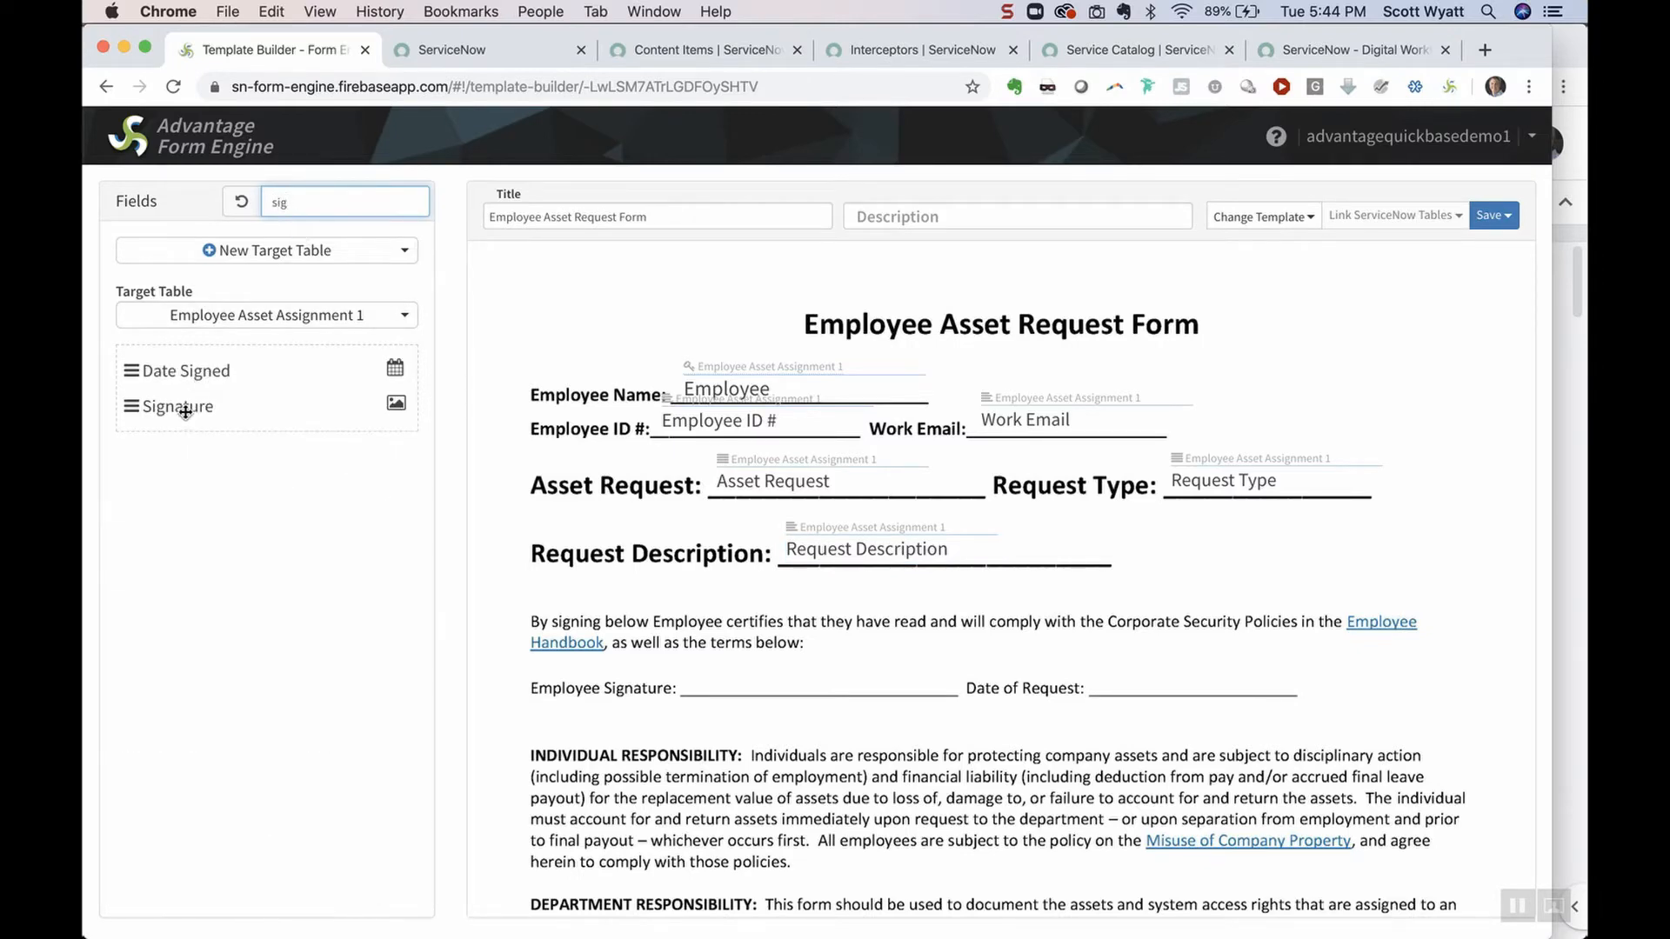
{"action": "left_click_drag", "start_coordinate": [179, 407], "coordinate": [753, 687]}
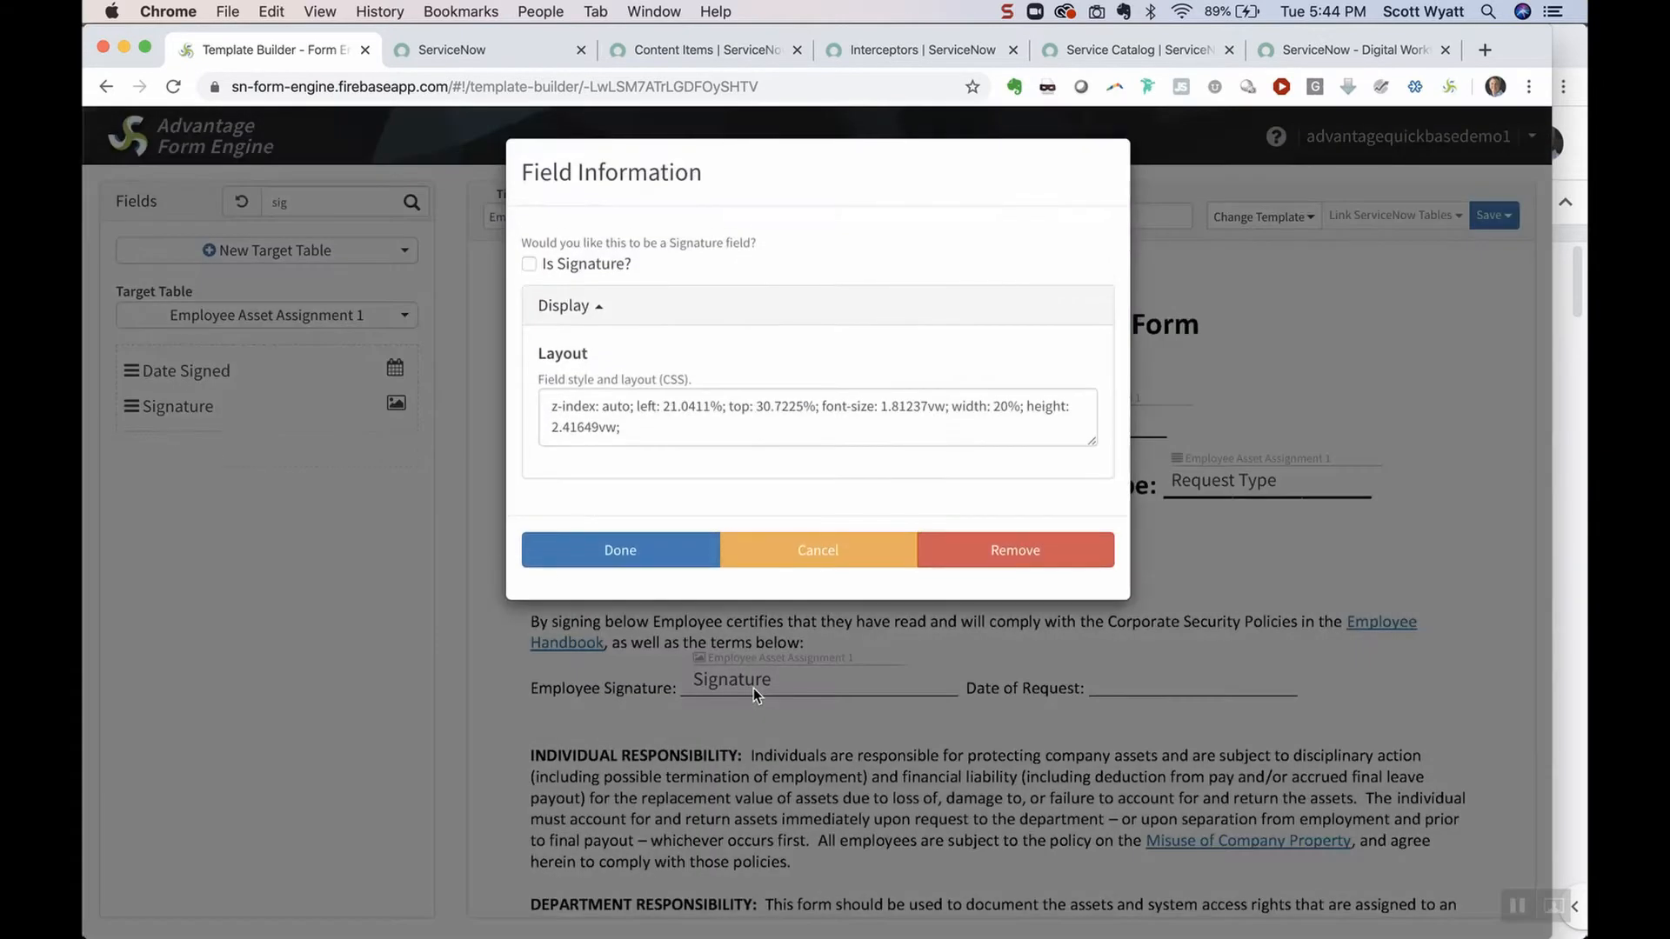
{"action": "left_click", "coordinate": [529, 265]}
{"action": "left_click", "coordinate": [620, 550]}
{"action": "left_click_drag", "start_coordinate": [179, 371], "coordinate": [1217, 570]}
Retitle the template Employee Asset Request Form 2019 and save it
{"action": "left_click", "coordinate": [761, 218]}
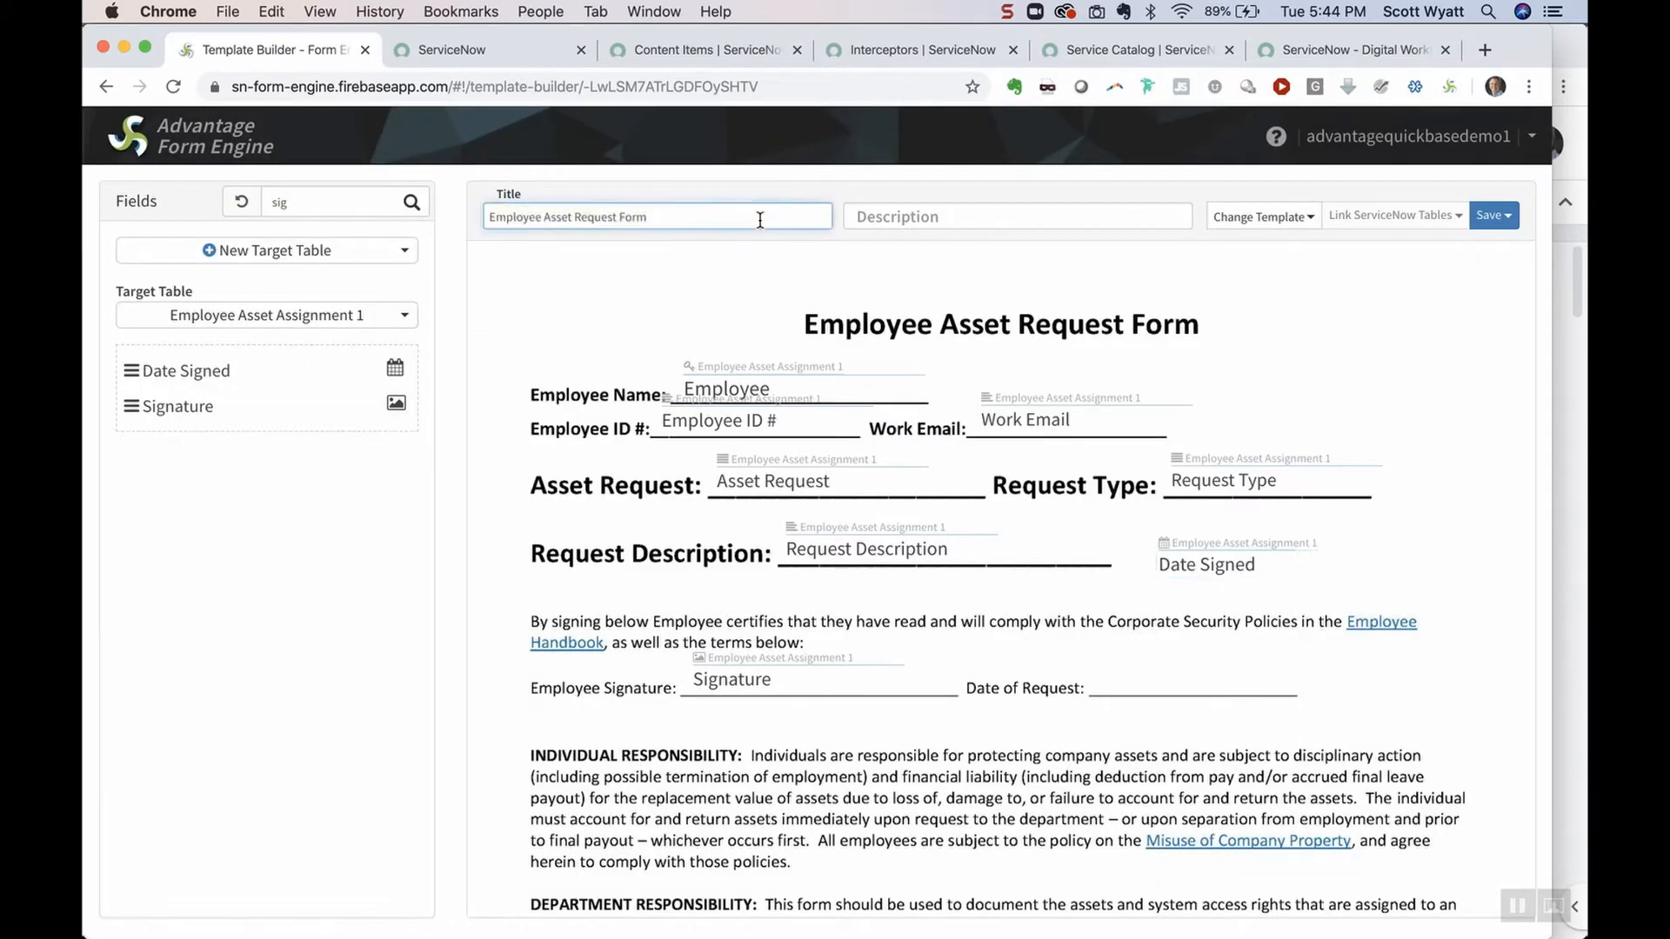
{"action": "type", "text": "29"}
{"action": "type", "text": "19"}
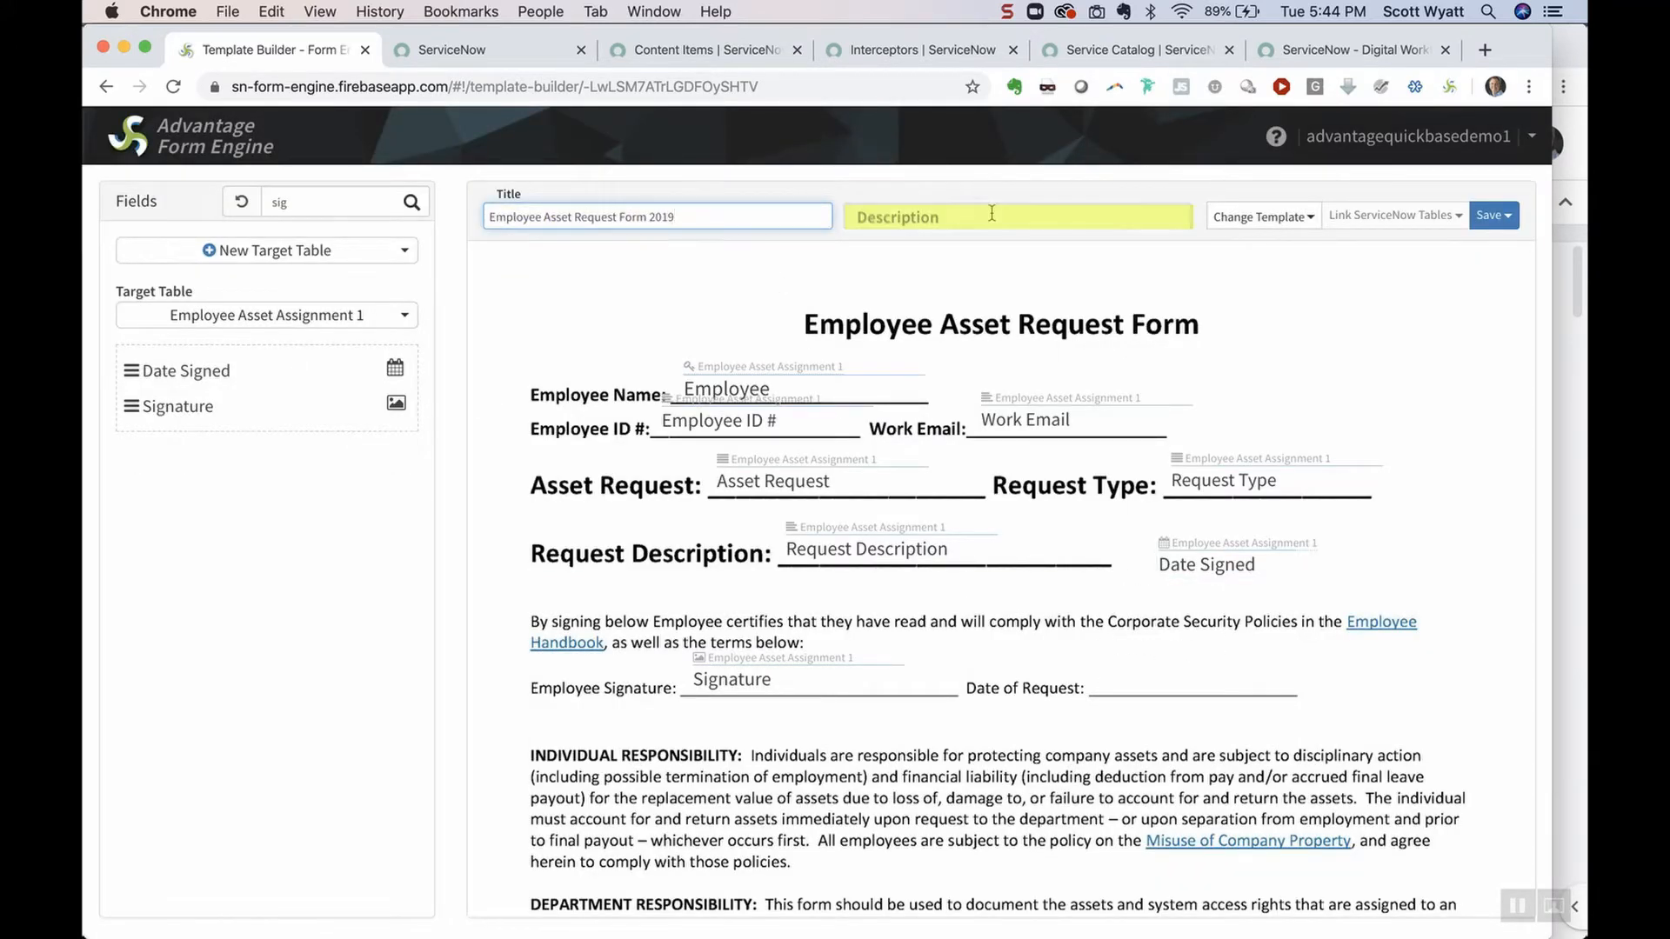
{"action": "left_click", "coordinate": [1491, 214]}
{"action": "left_click", "coordinate": [1389, 252]}
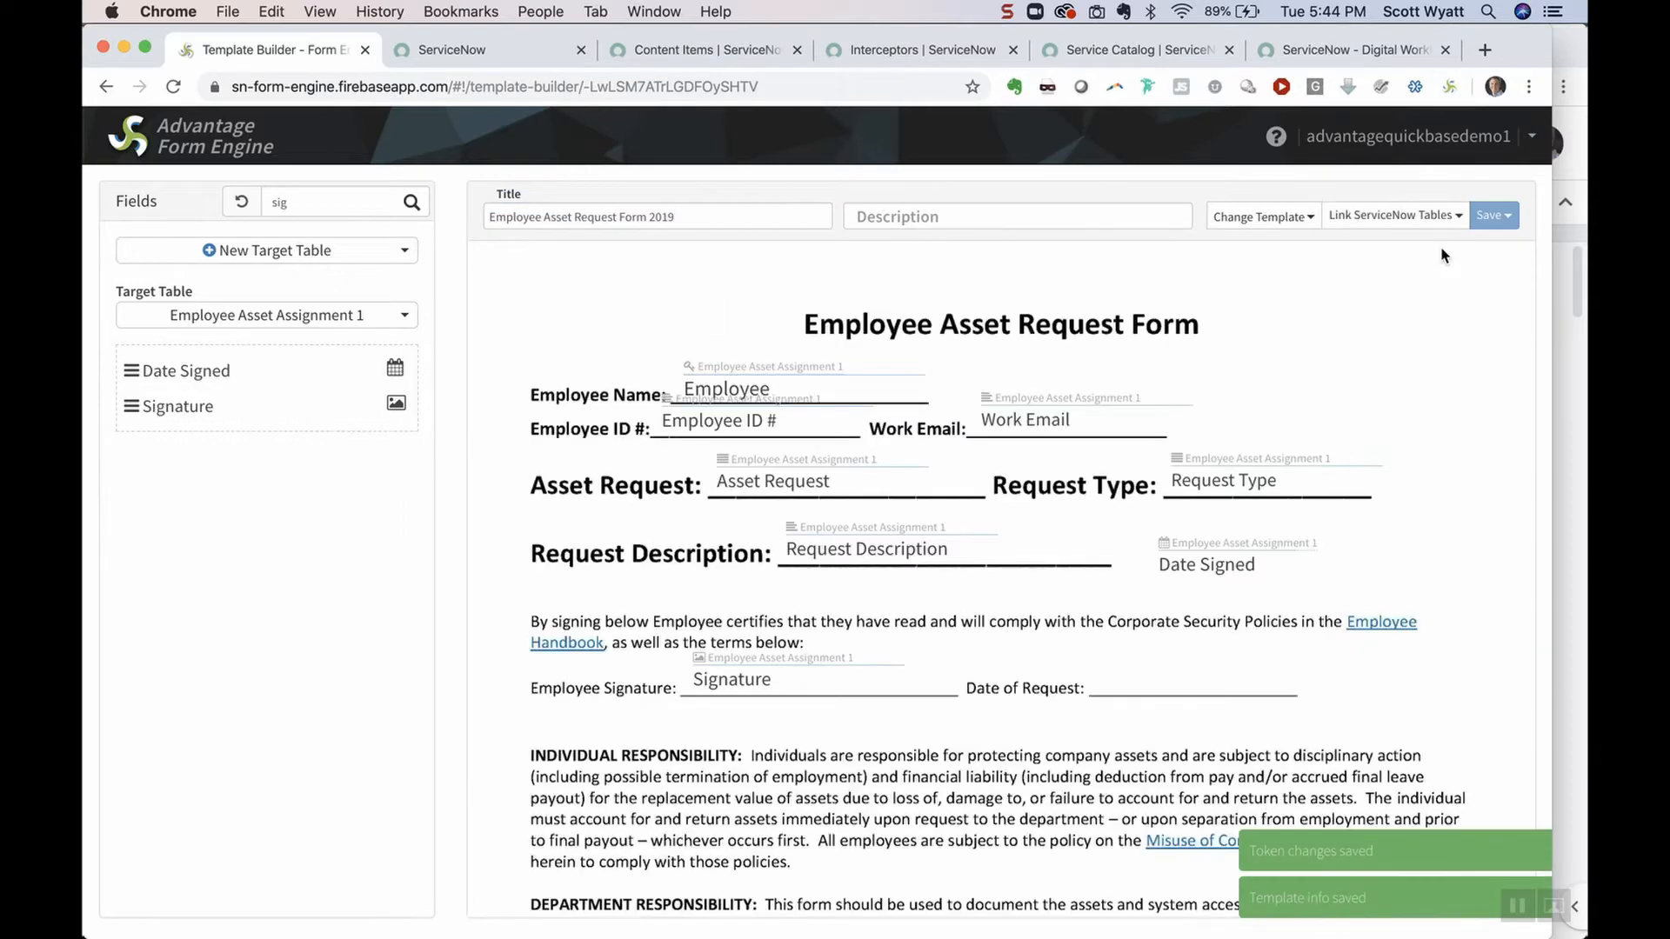
{"action": "left_click", "coordinate": [190, 137]}
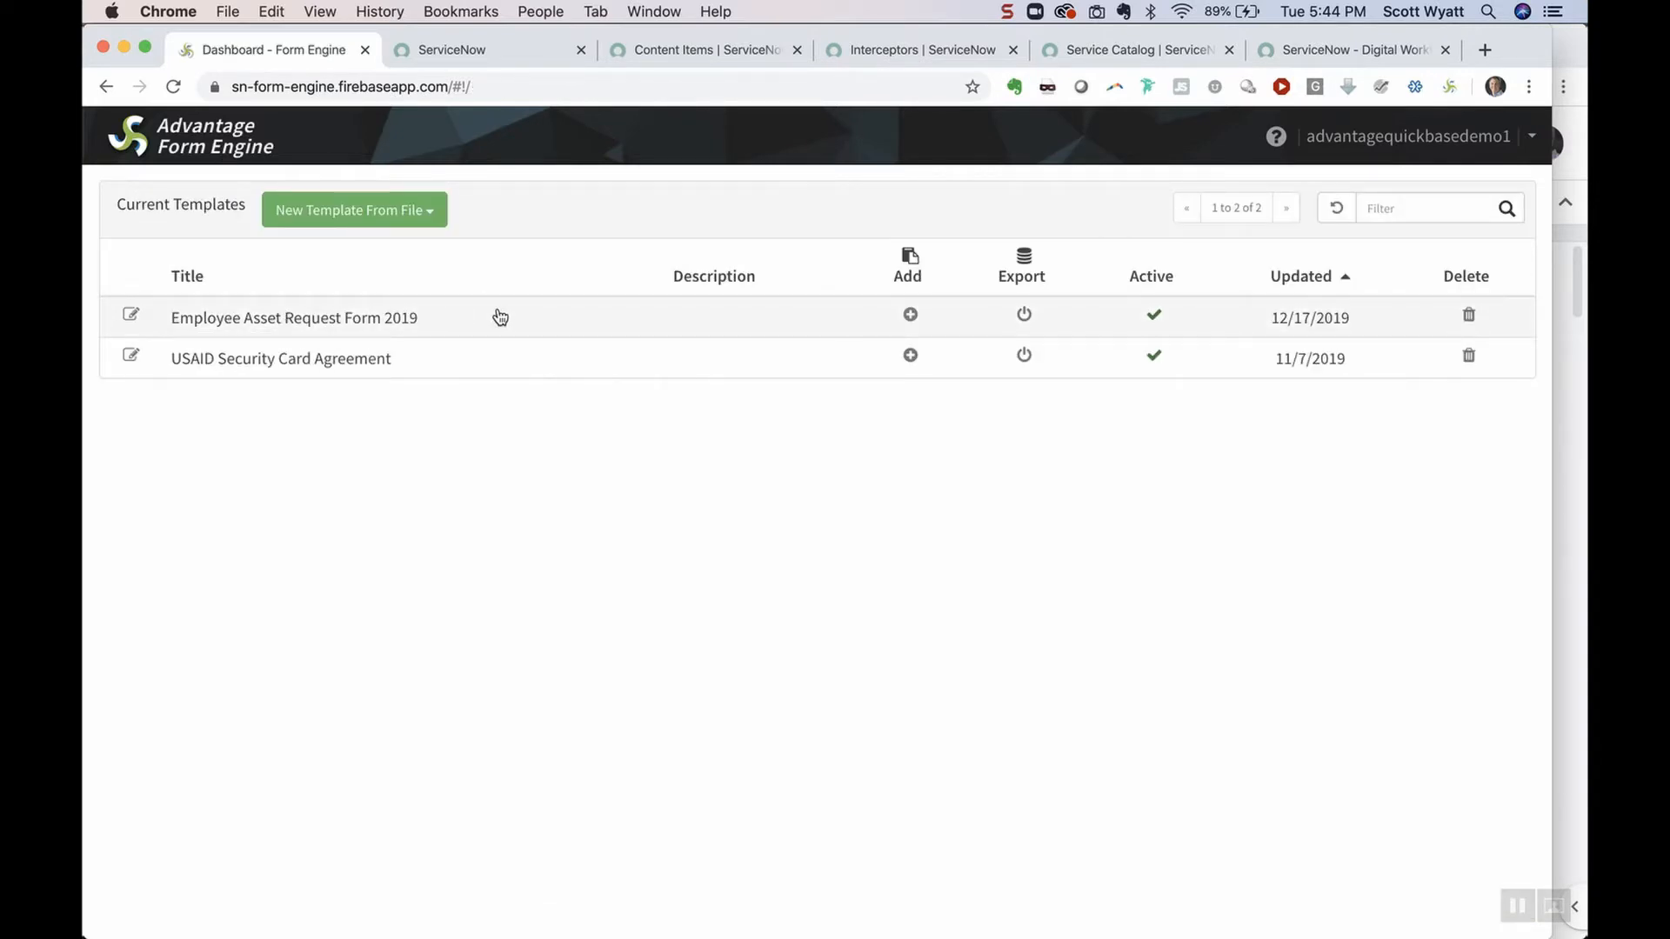
Open the Employee Asset Request Form 2019 template and launch its Submit a Form link in a new tab
{"action": "left_click", "coordinate": [501, 316]}
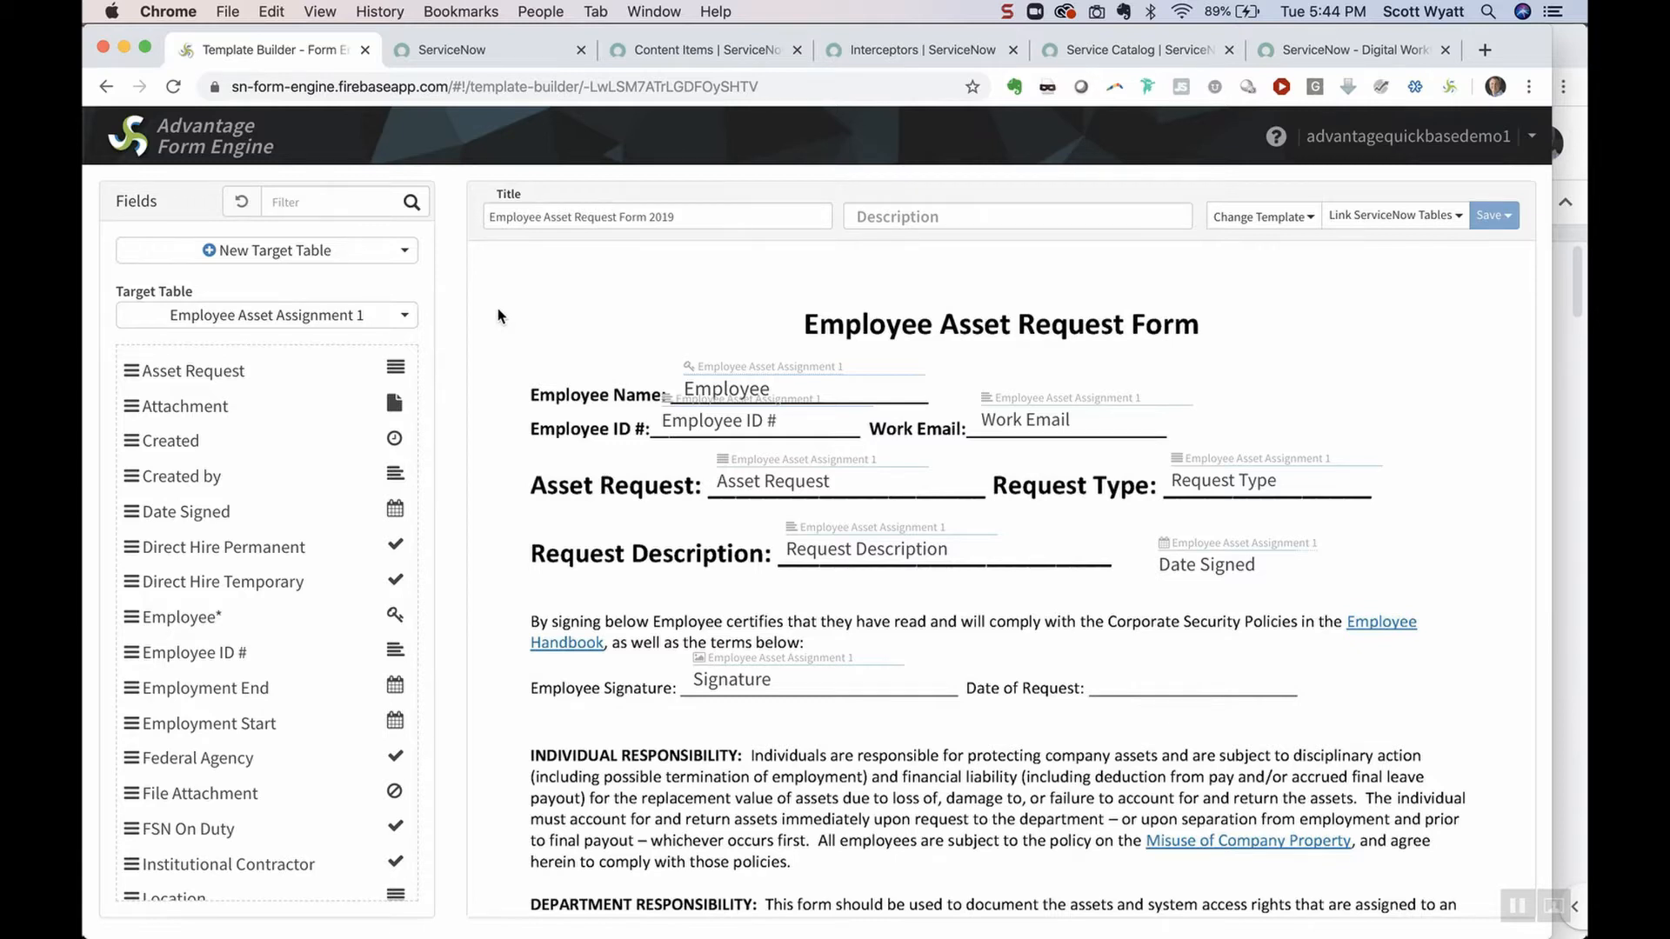
{"action": "left_click", "coordinate": [1395, 215]}
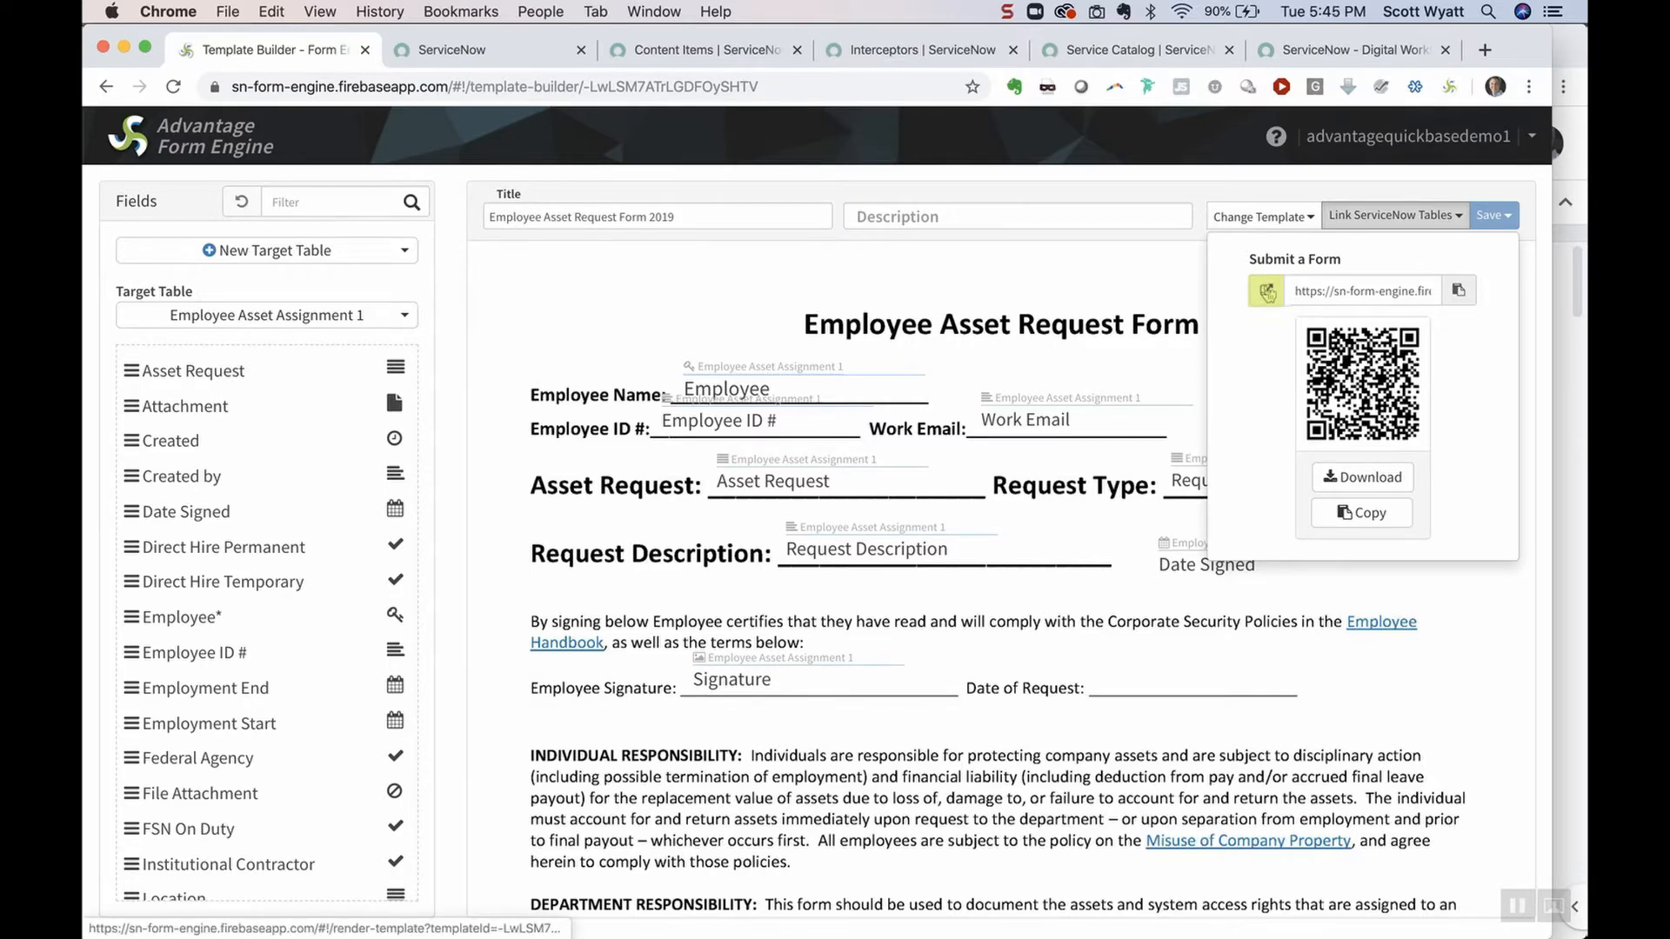
{"action": "left_click", "coordinate": [1267, 291]}
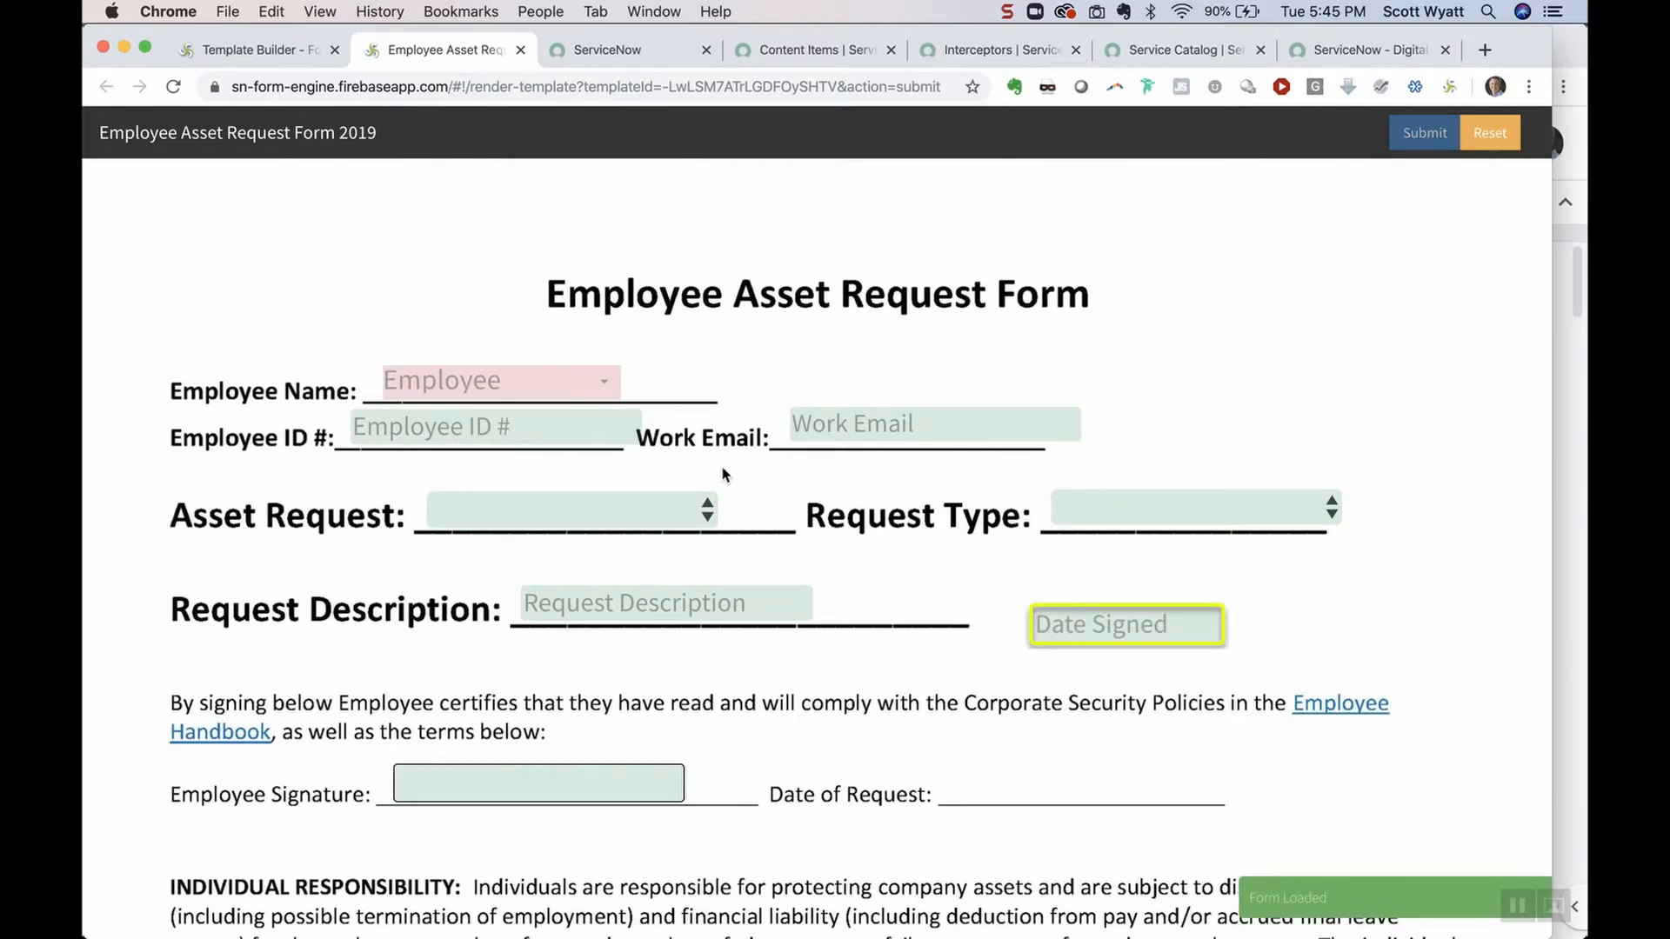
Drag Date Signed down onto the Date of Request line, save, and check the form tab
{"action": "left_click", "coordinate": [264, 49]}
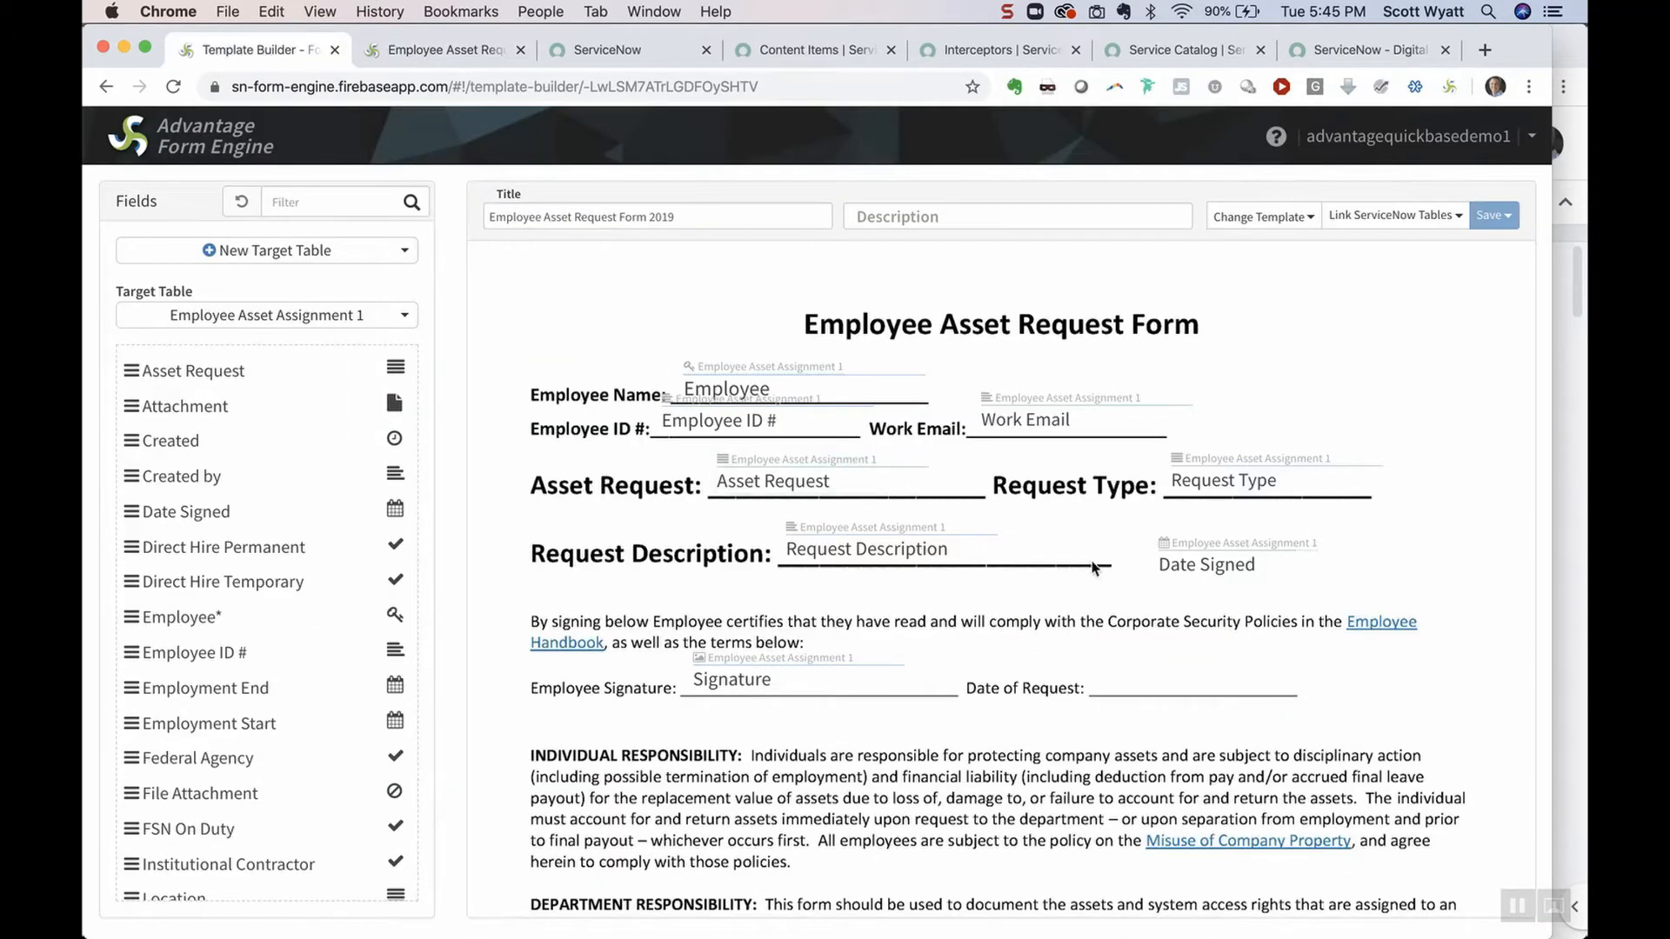
{"action": "left_click_drag", "start_coordinate": [1235, 588], "coordinate": [1183, 684]}
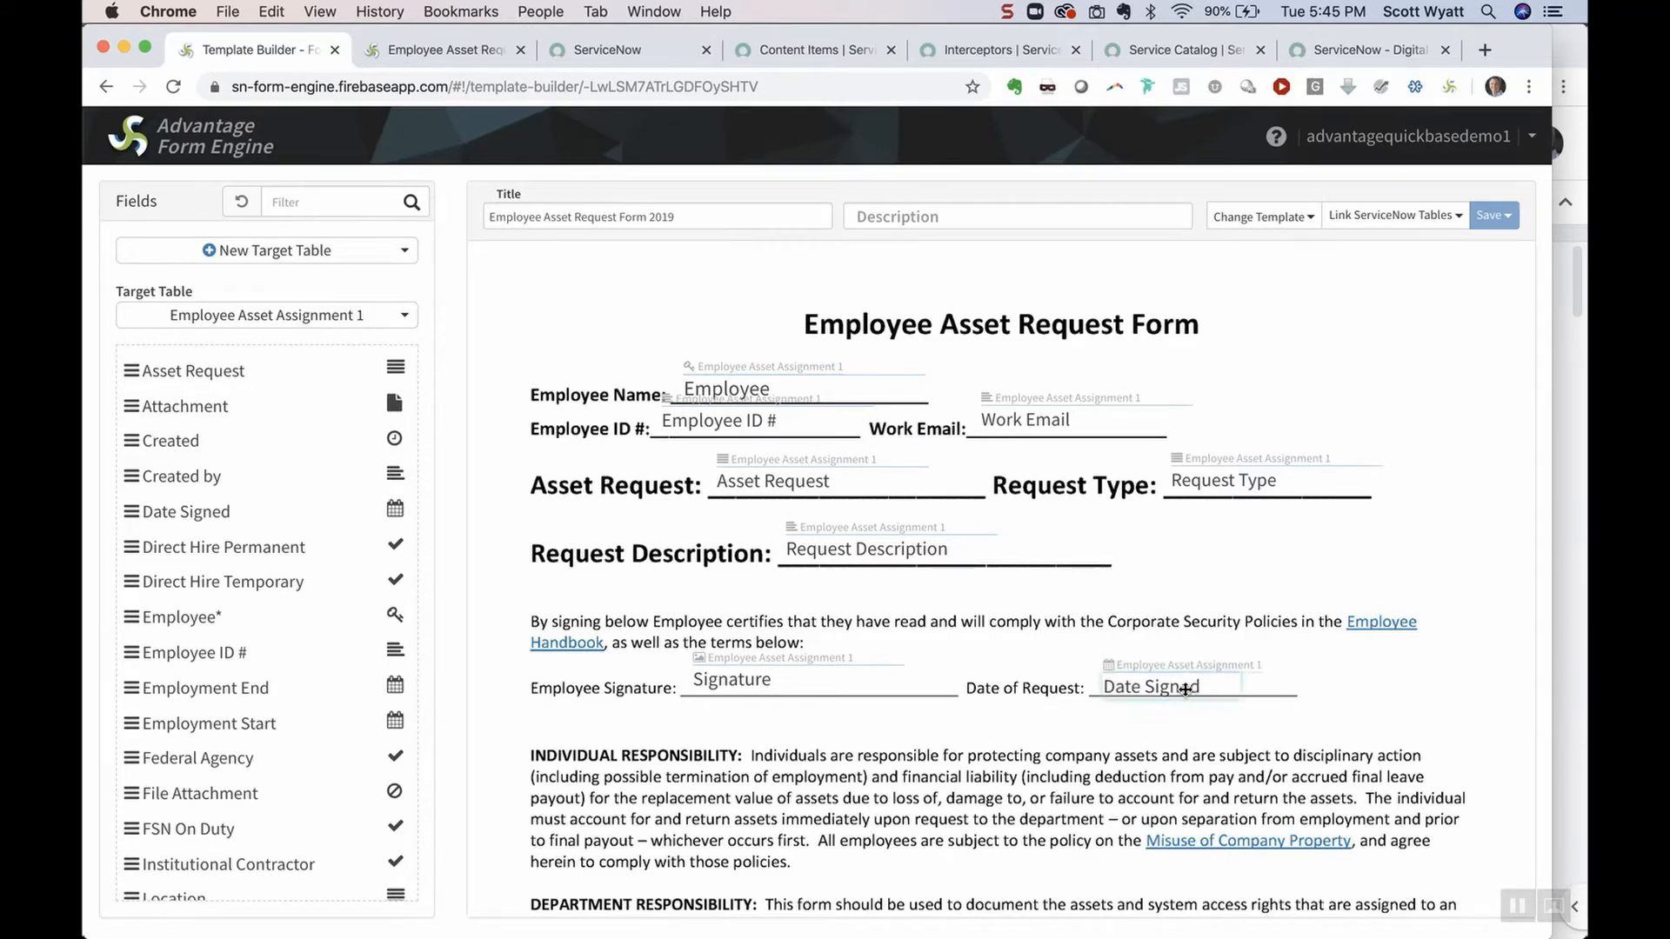
{"action": "left_click", "coordinate": [1493, 216]}
{"action": "left_click", "coordinate": [1426, 254]}
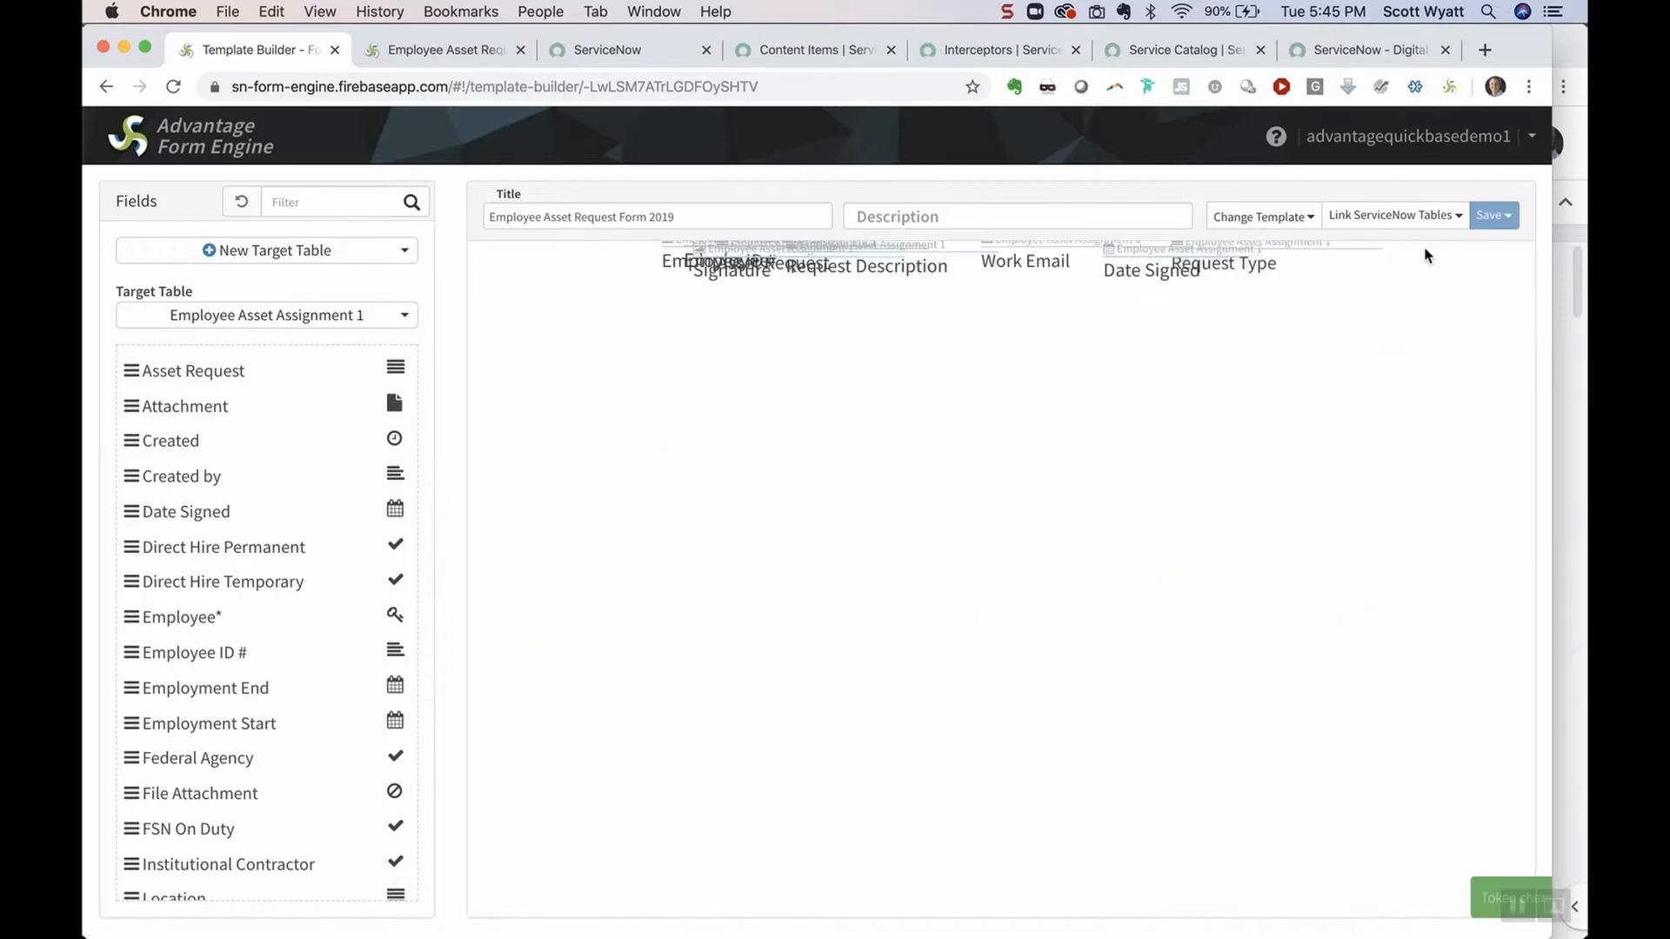
{"action": "left_click", "coordinate": [465, 64]}
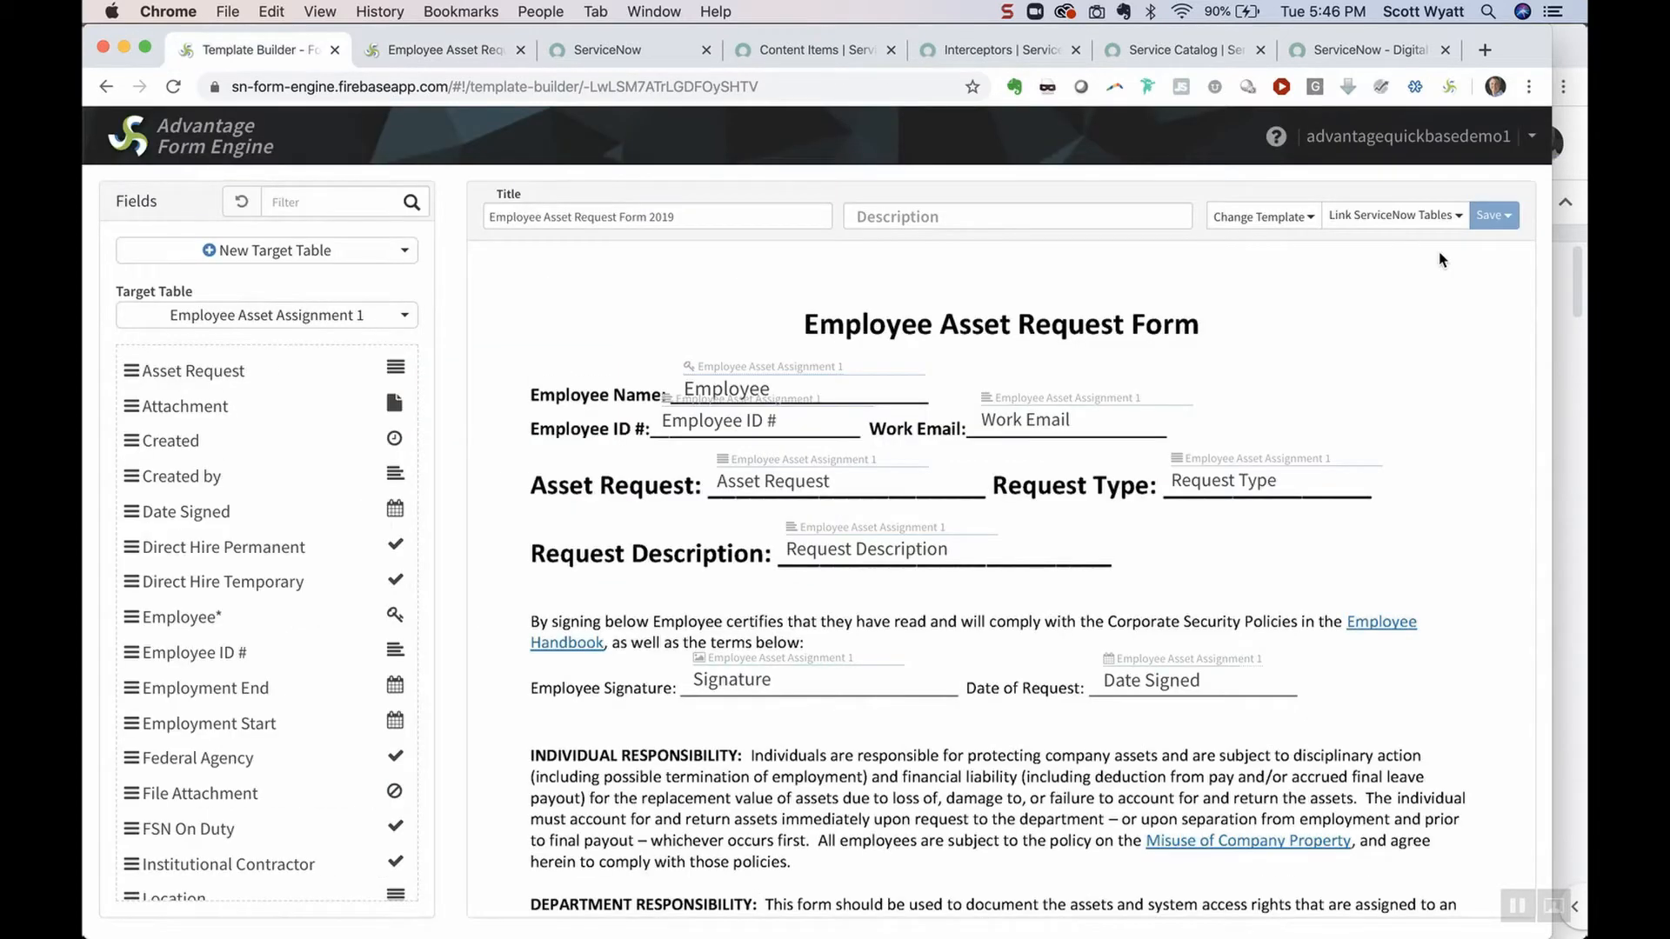
Copy the form's submission link and load it in the rendered form's tab
{"action": "left_click", "coordinate": [1456, 217]}
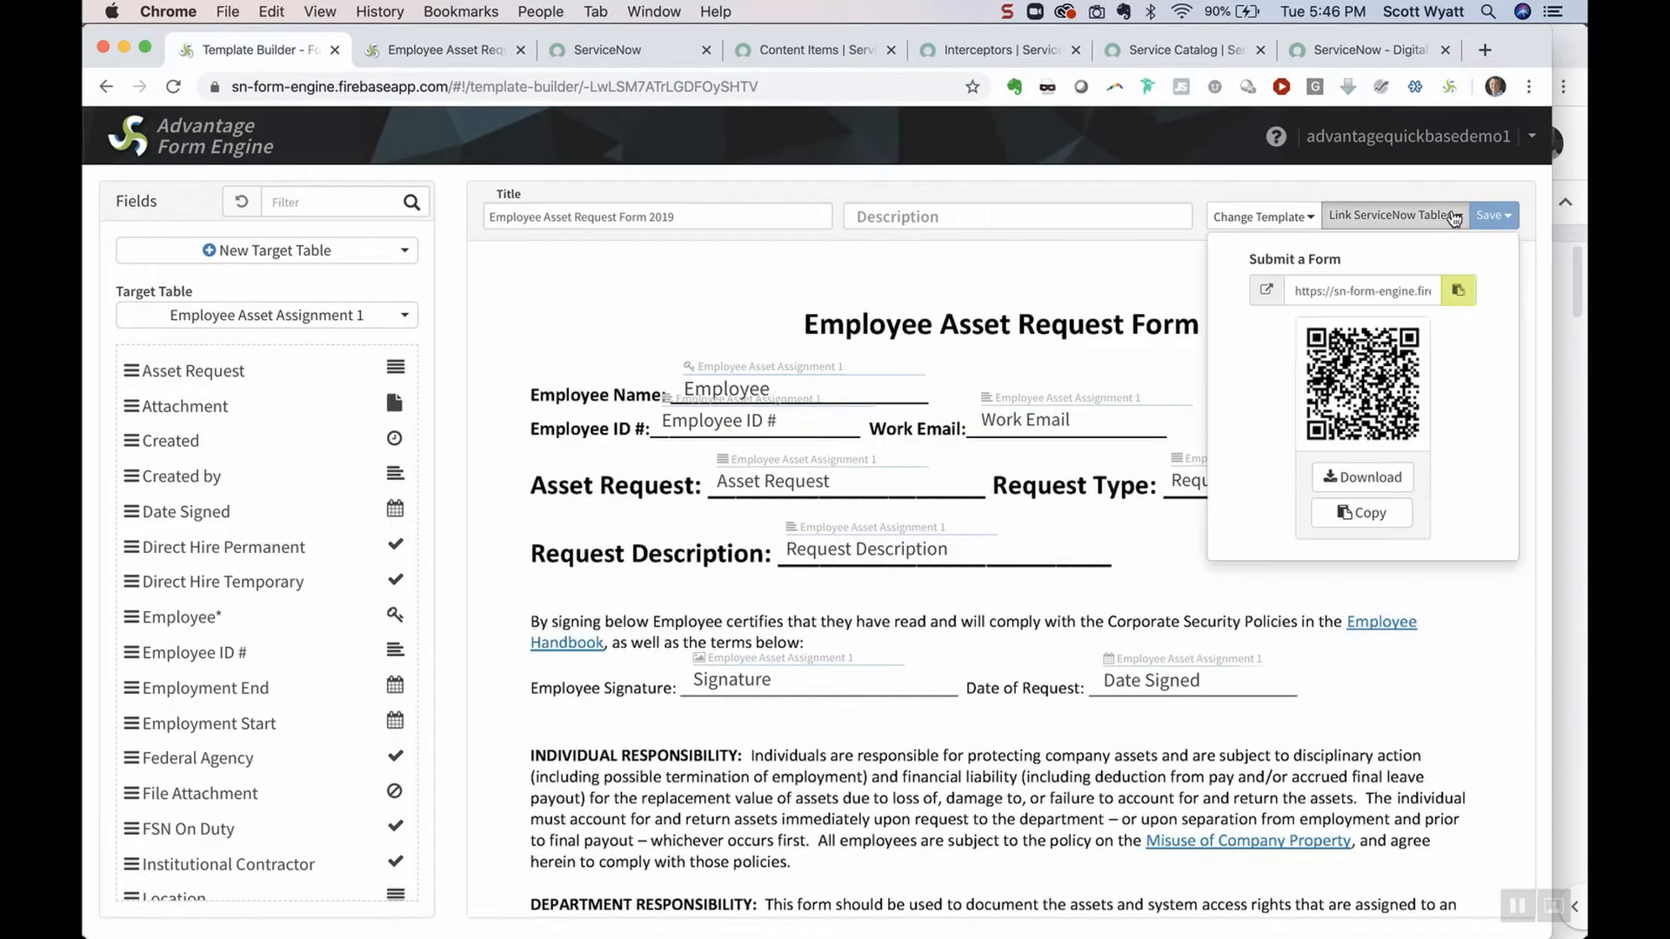
{"action": "left_click", "coordinate": [1457, 293]}
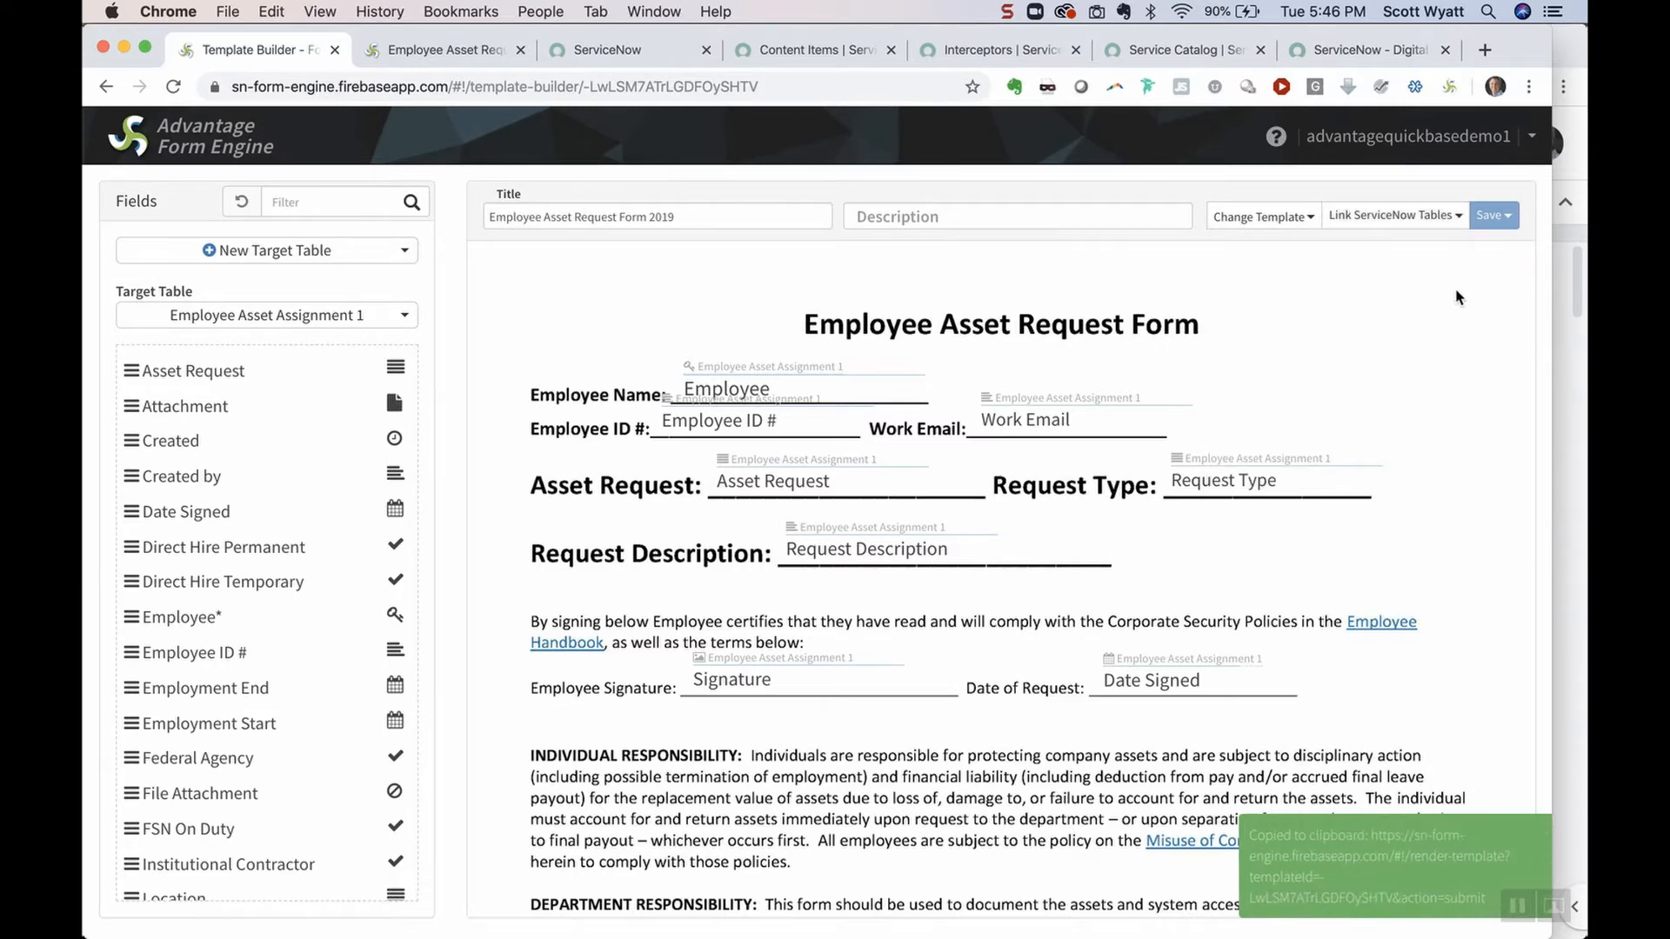
{"action": "left_click", "coordinate": [467, 52]}
{"action": "left_click", "coordinate": [573, 93]}
{"action": "key", "text": "super+v"}
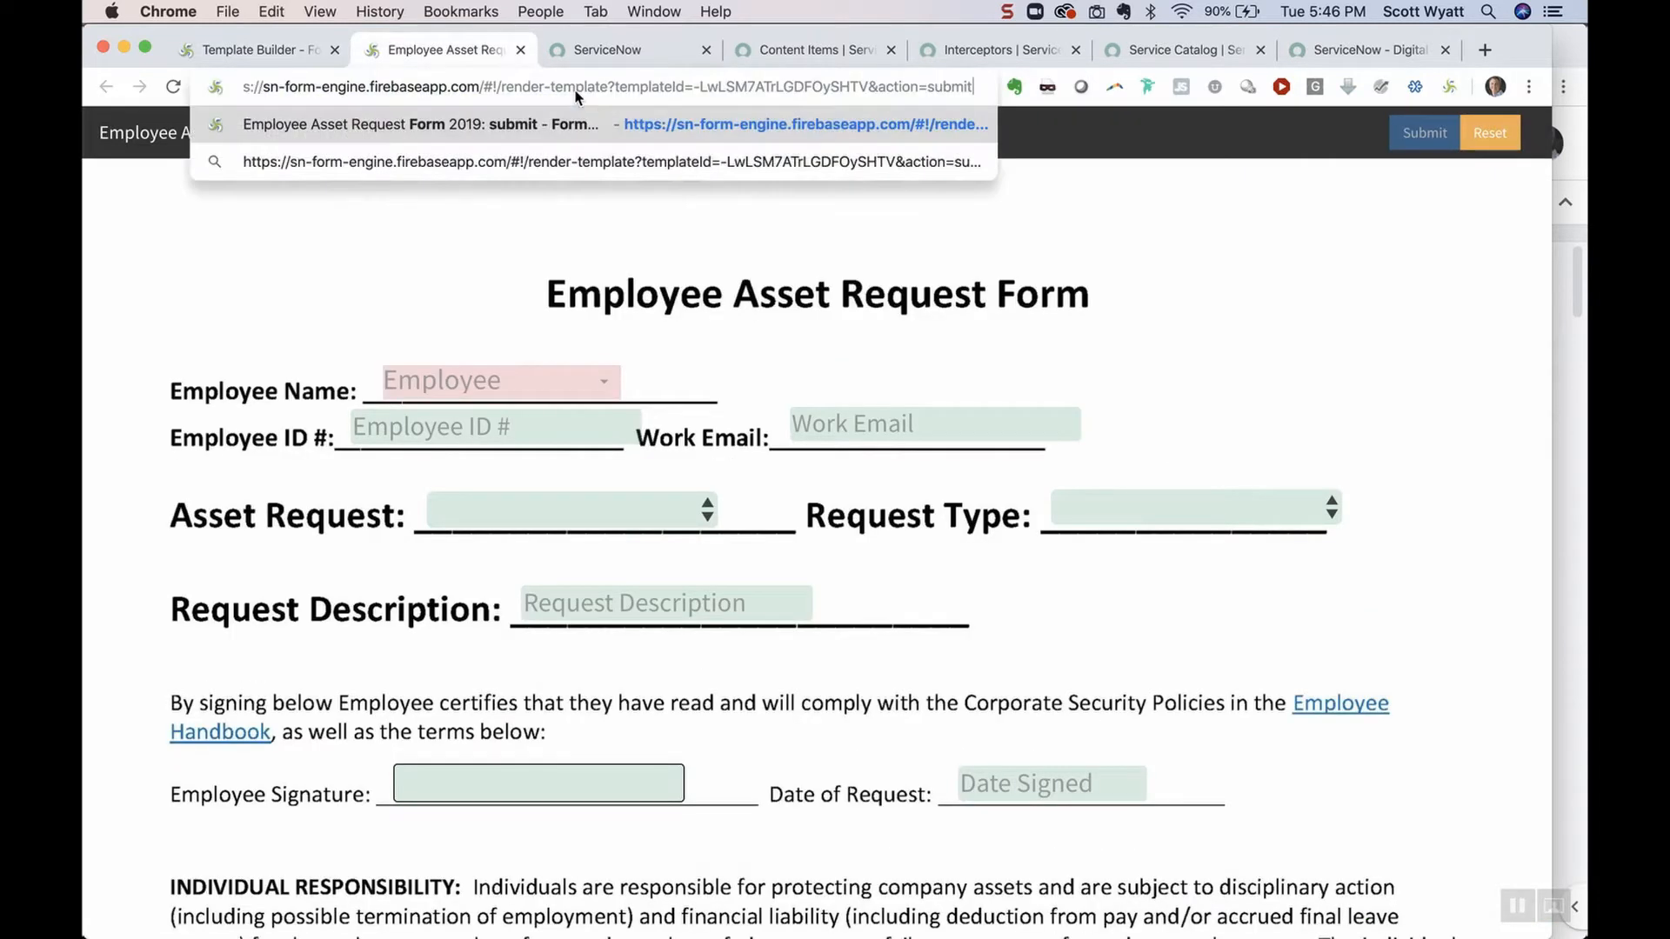
{"action": "key", "text": "Return"}
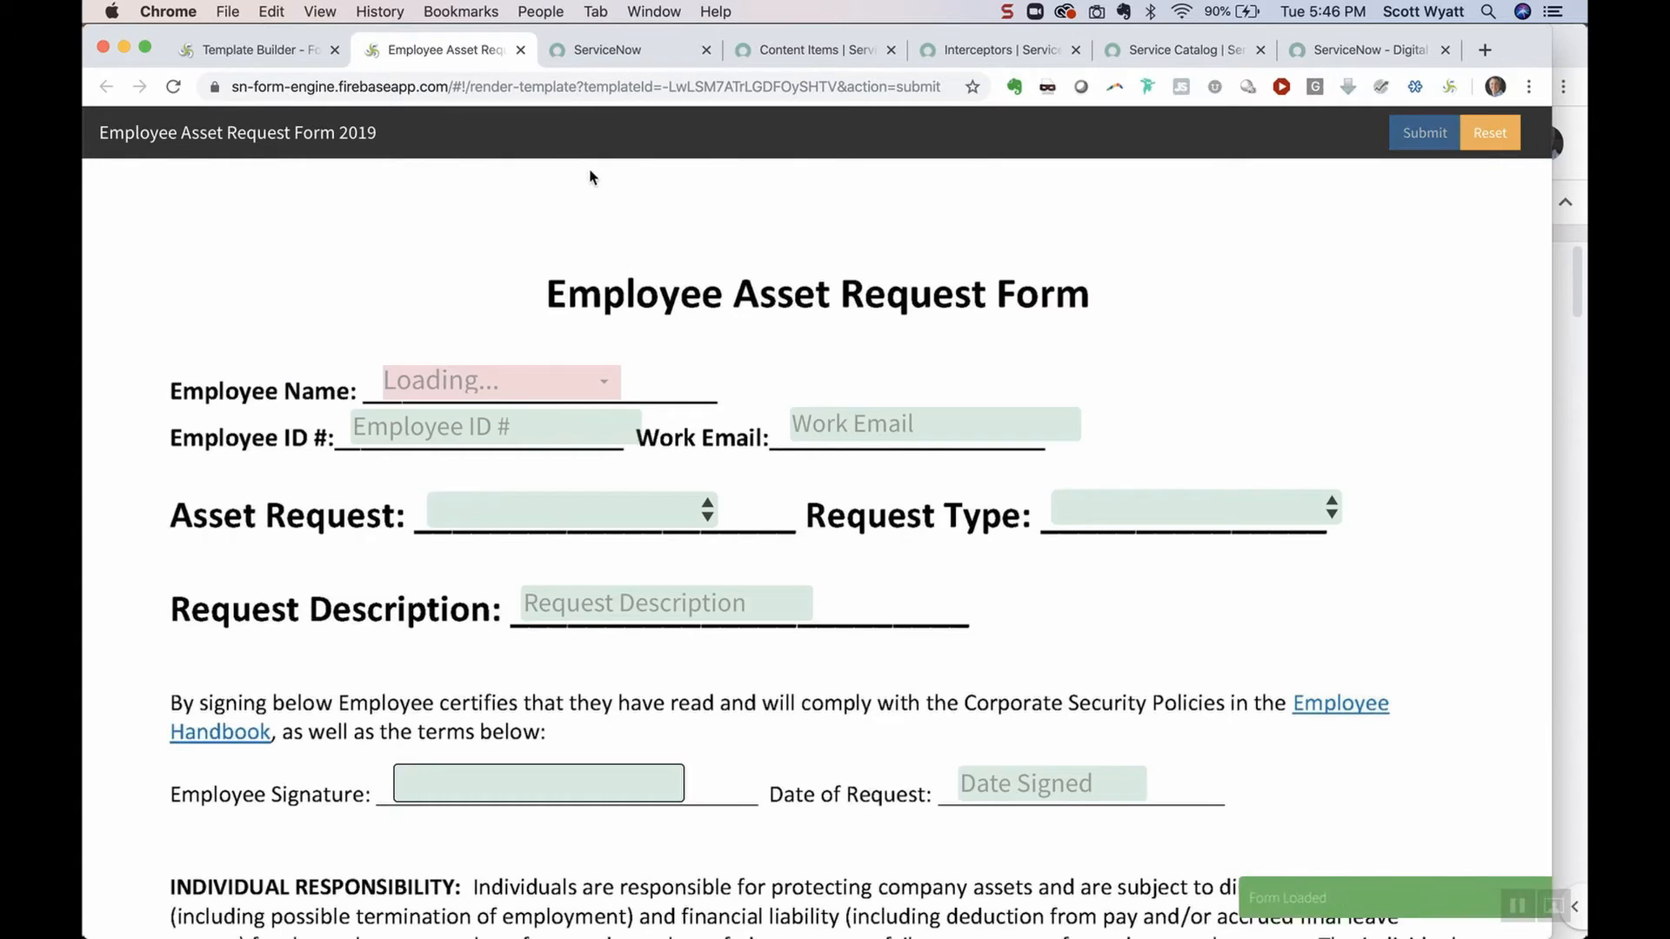
{"action": "left_click", "coordinate": [606, 381]}
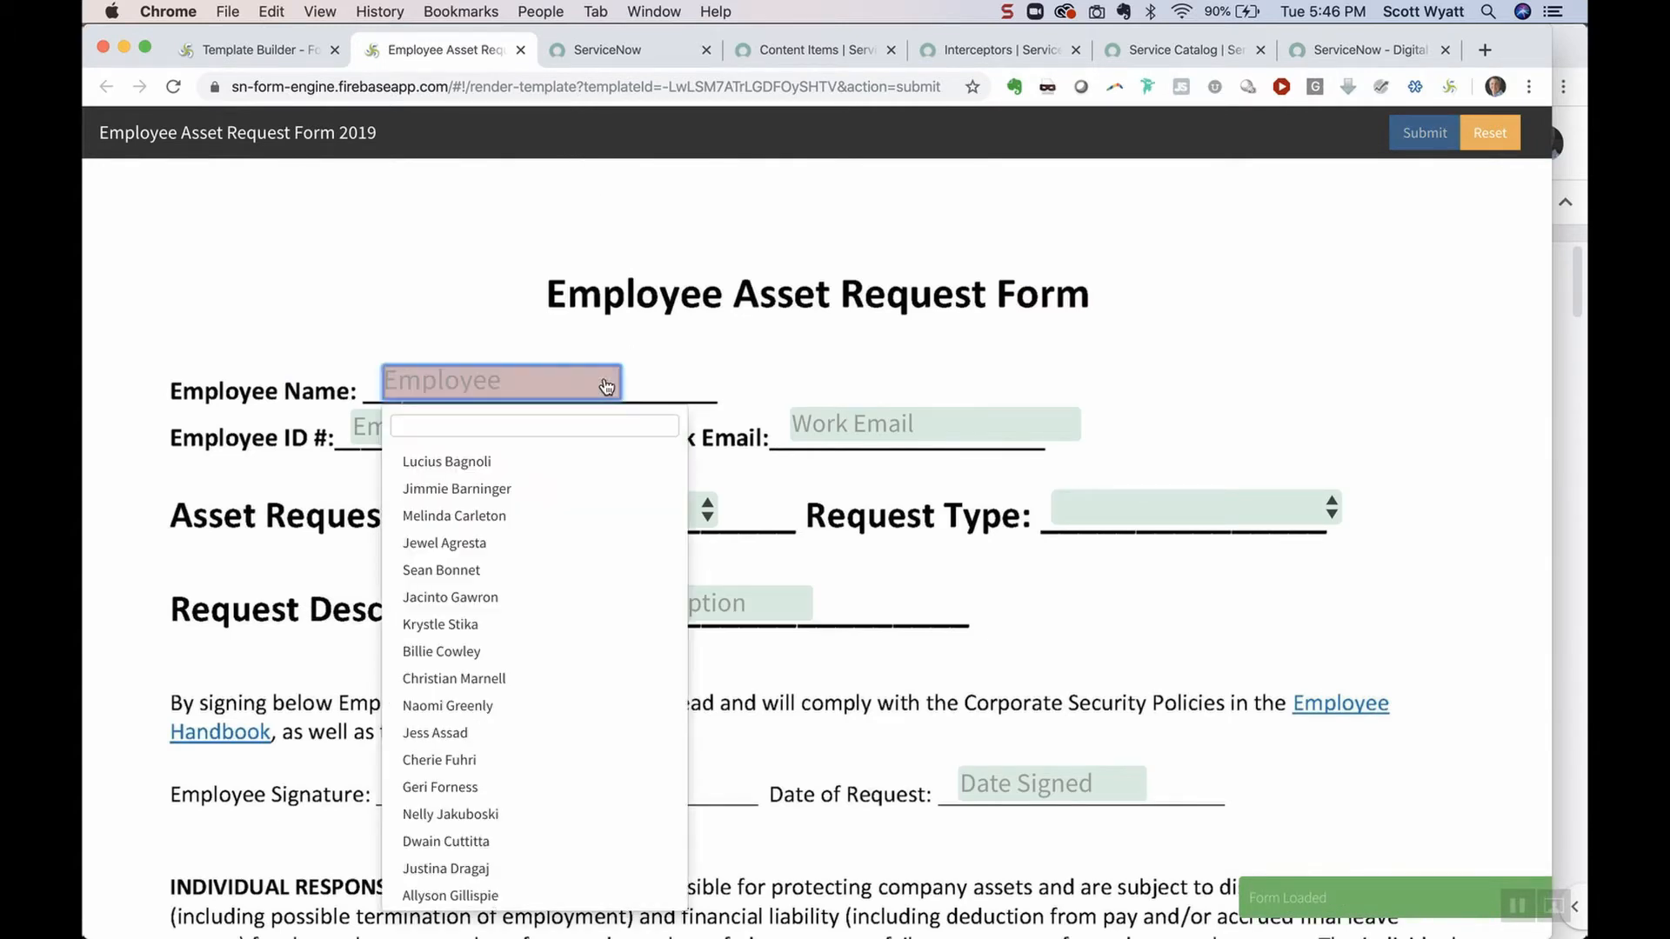
{"action": "left_click", "coordinate": [562, 491]}
{"action": "left_click", "coordinate": [572, 430]}
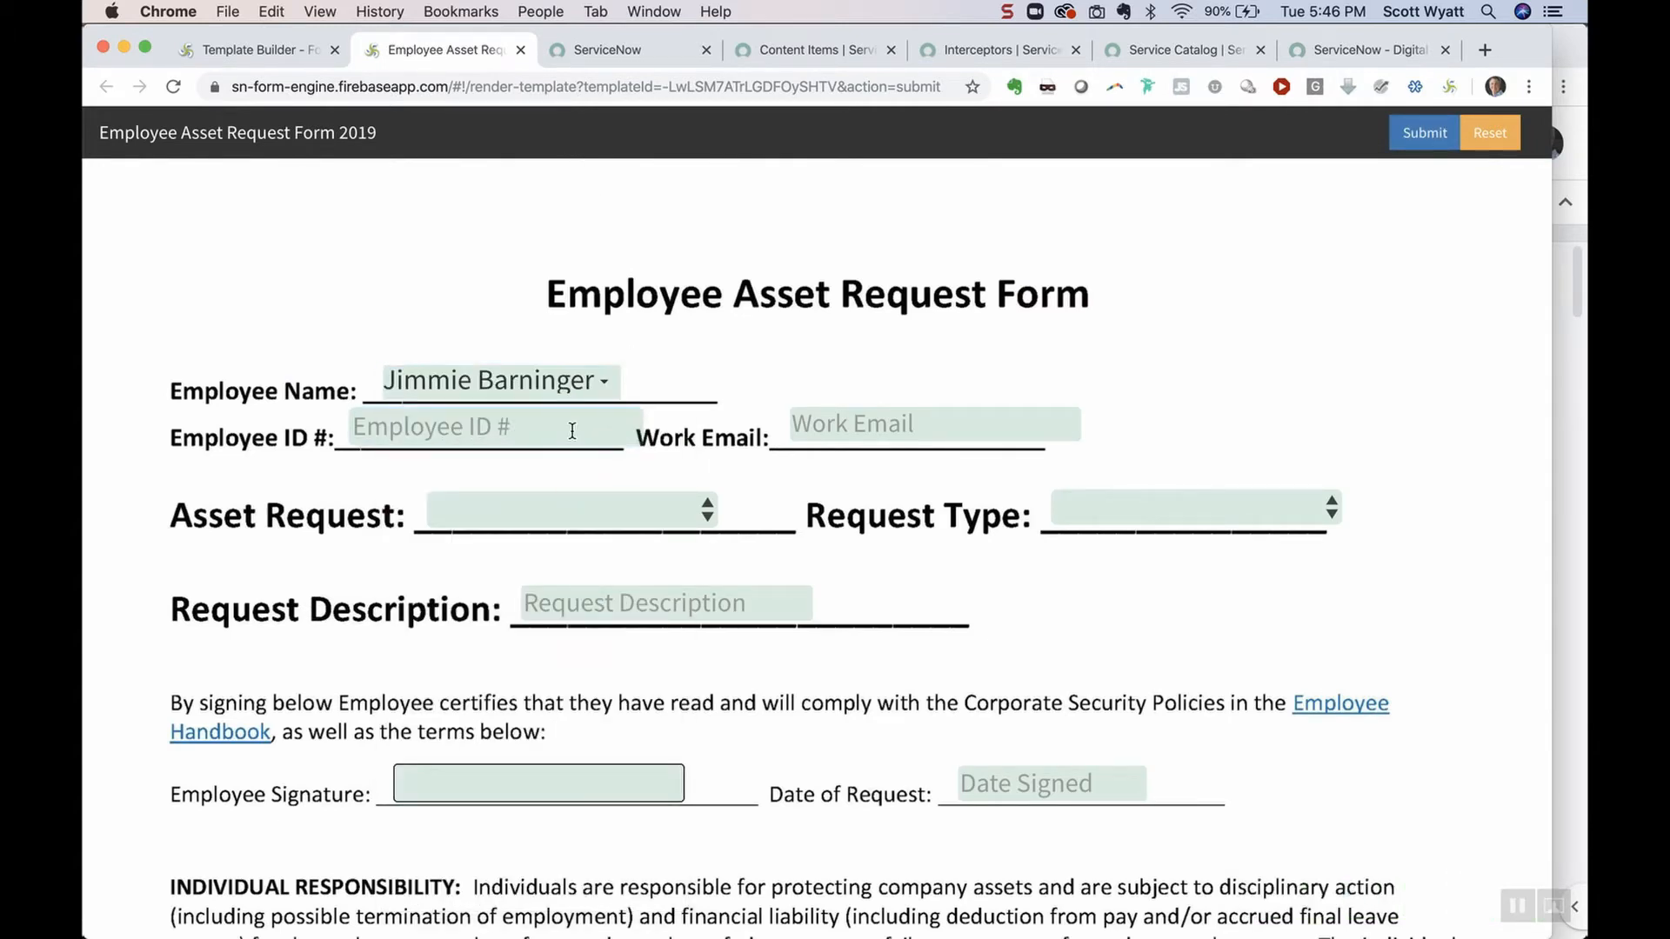
{"action": "left_click", "coordinate": [893, 429]}
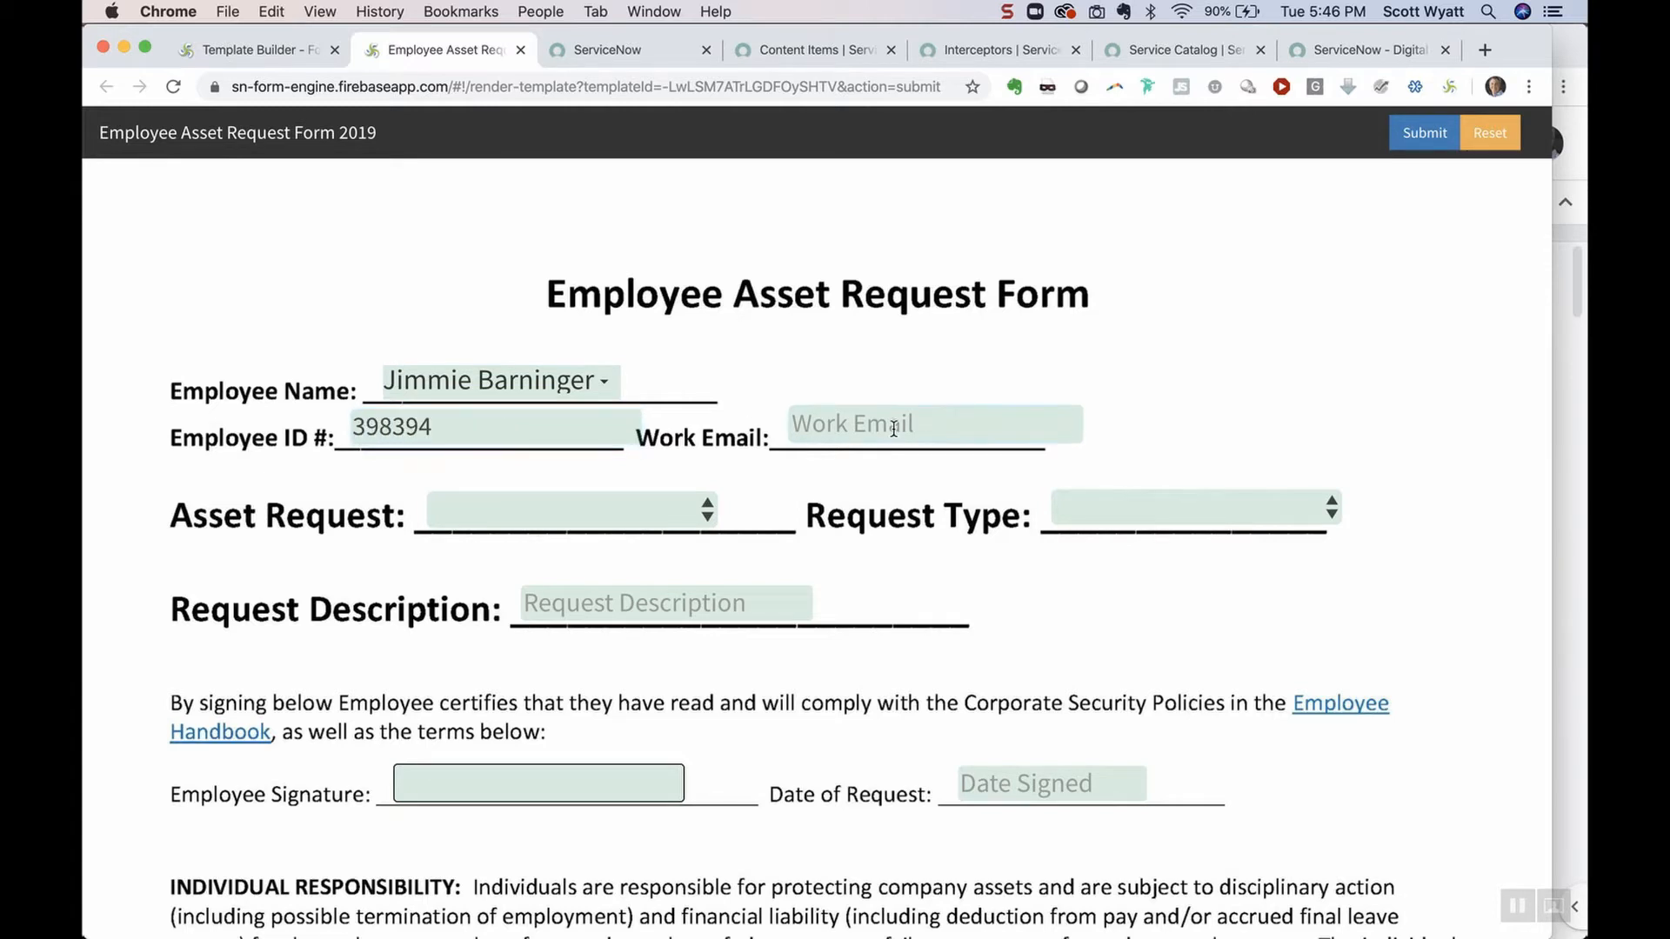
{"action": "left_click", "coordinate": [870, 468]}
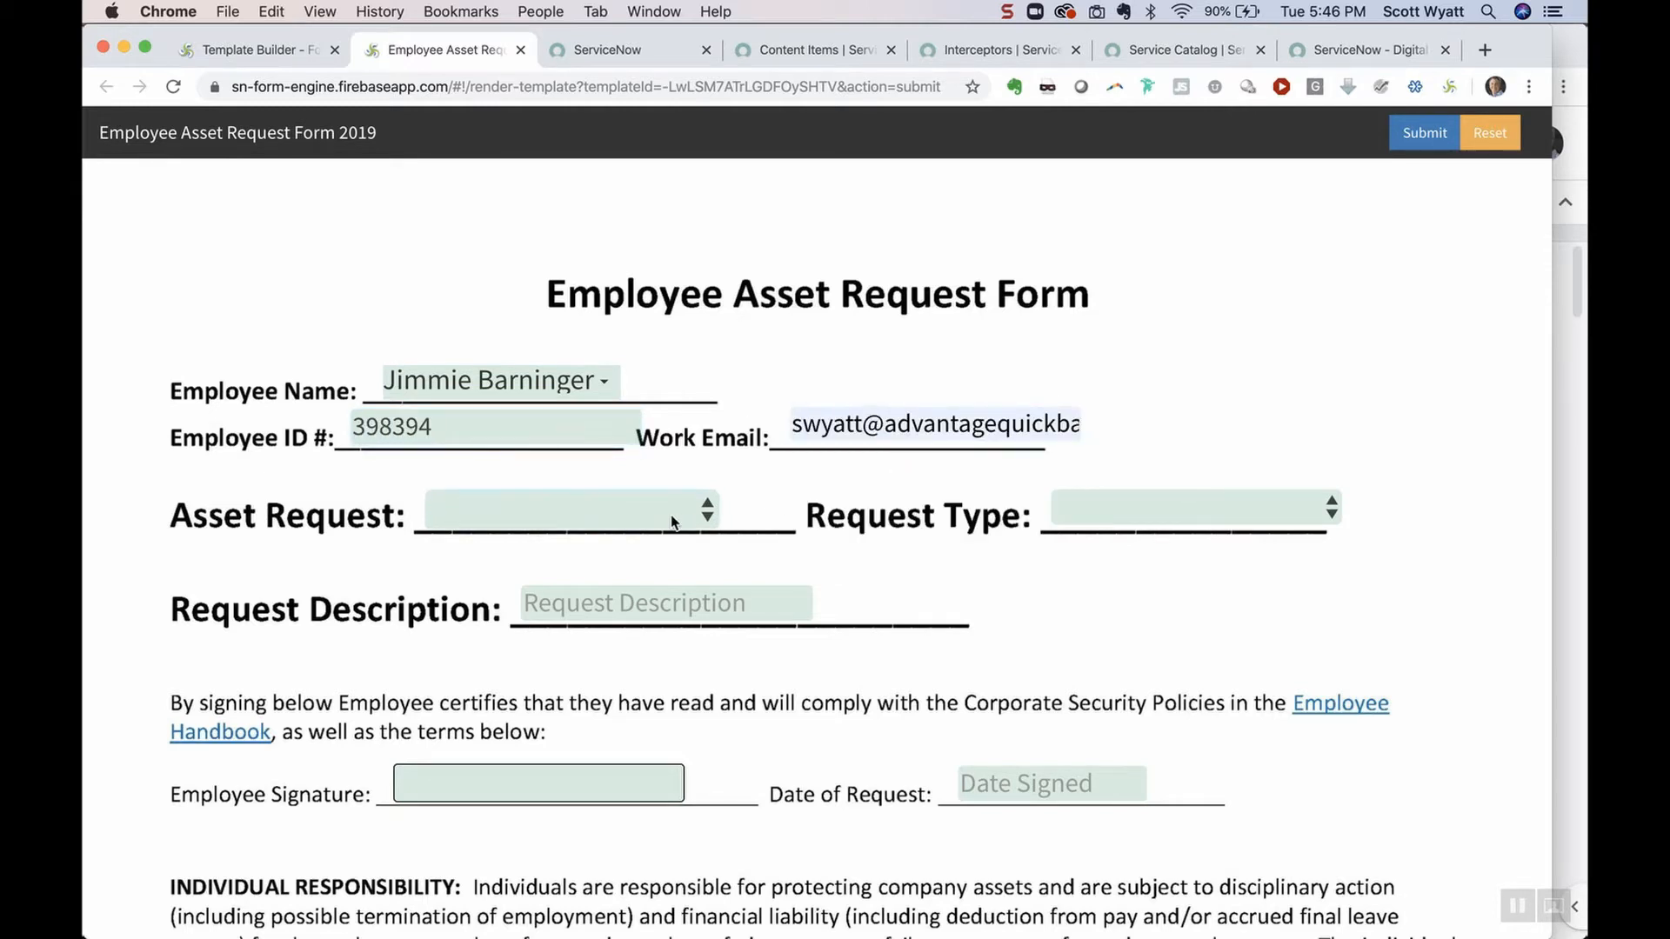
Request a Key card (Security card), request type New, description 'New hire'
{"action": "left_click", "coordinate": [670, 513]}
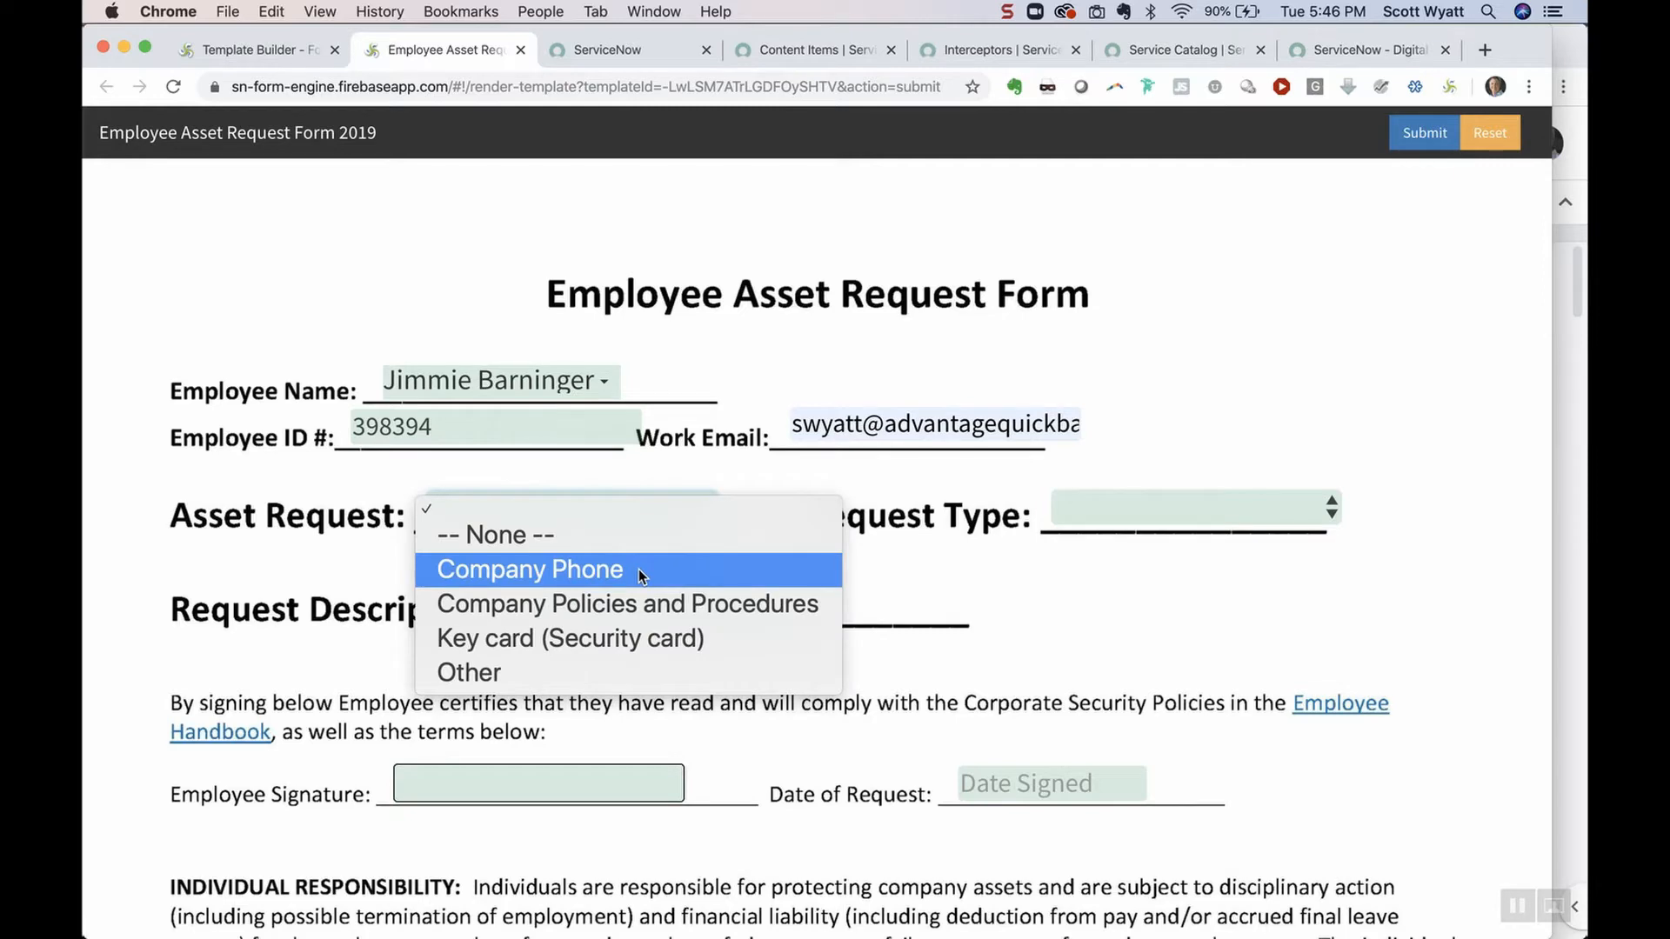
{"action": "left_click", "coordinate": [634, 636]}
{"action": "left_click", "coordinate": [1130, 505]}
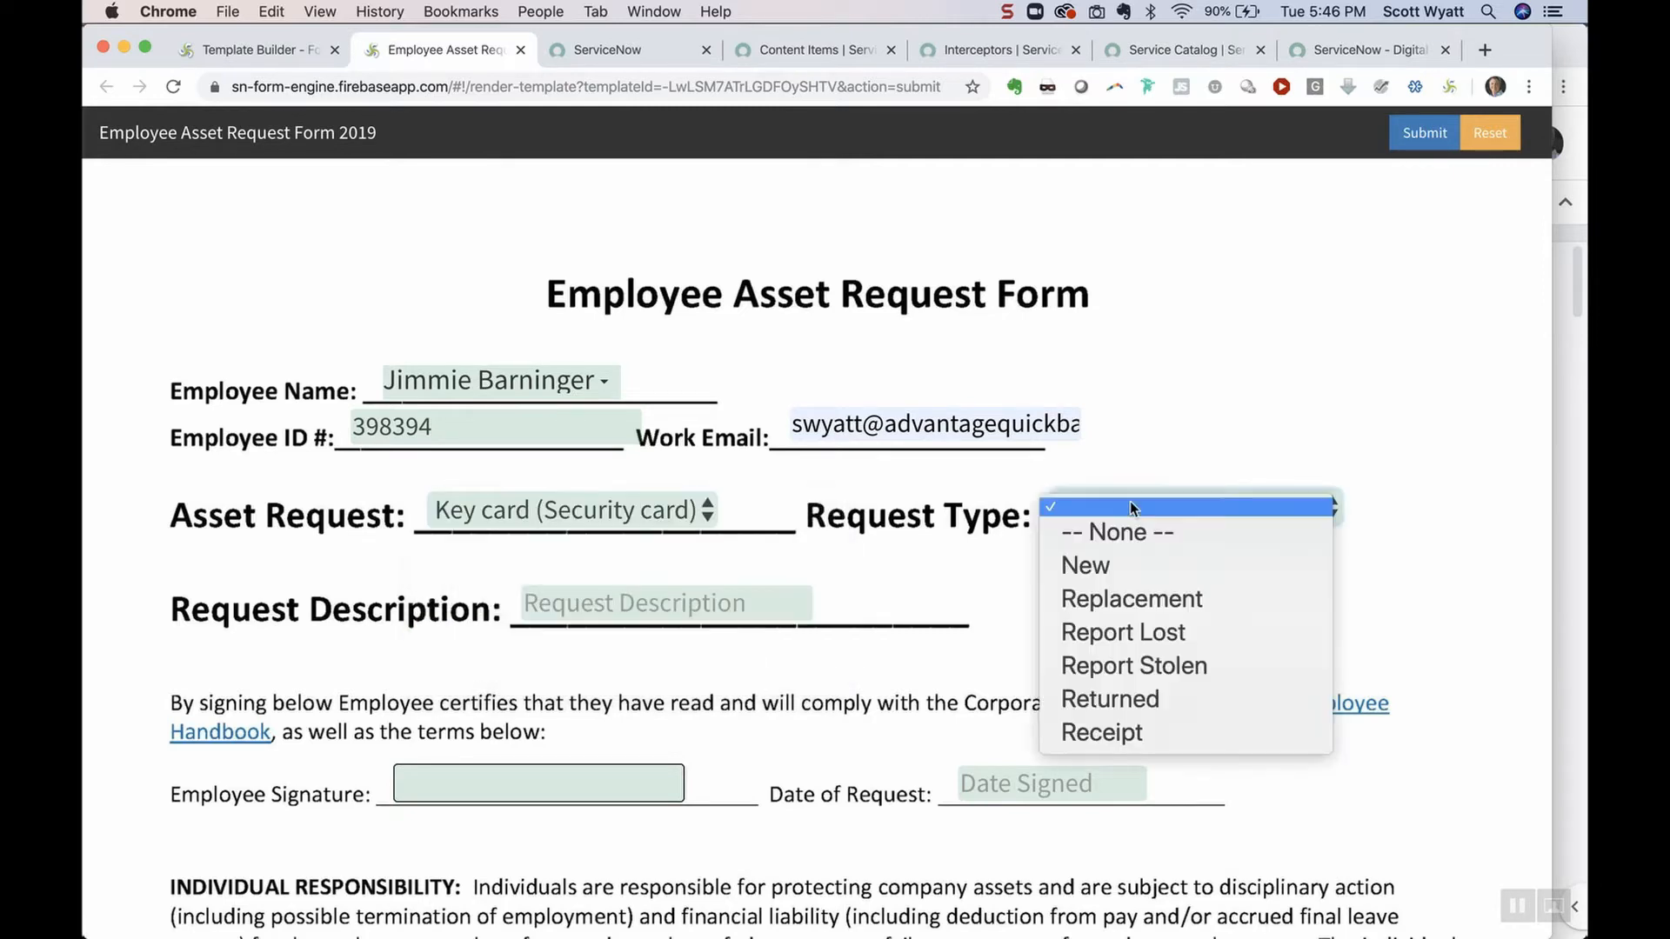
{"action": "left_click", "coordinate": [1127, 567]}
{"action": "left_click", "coordinate": [768, 607]}
{"action": "type", "text": "New hire"}
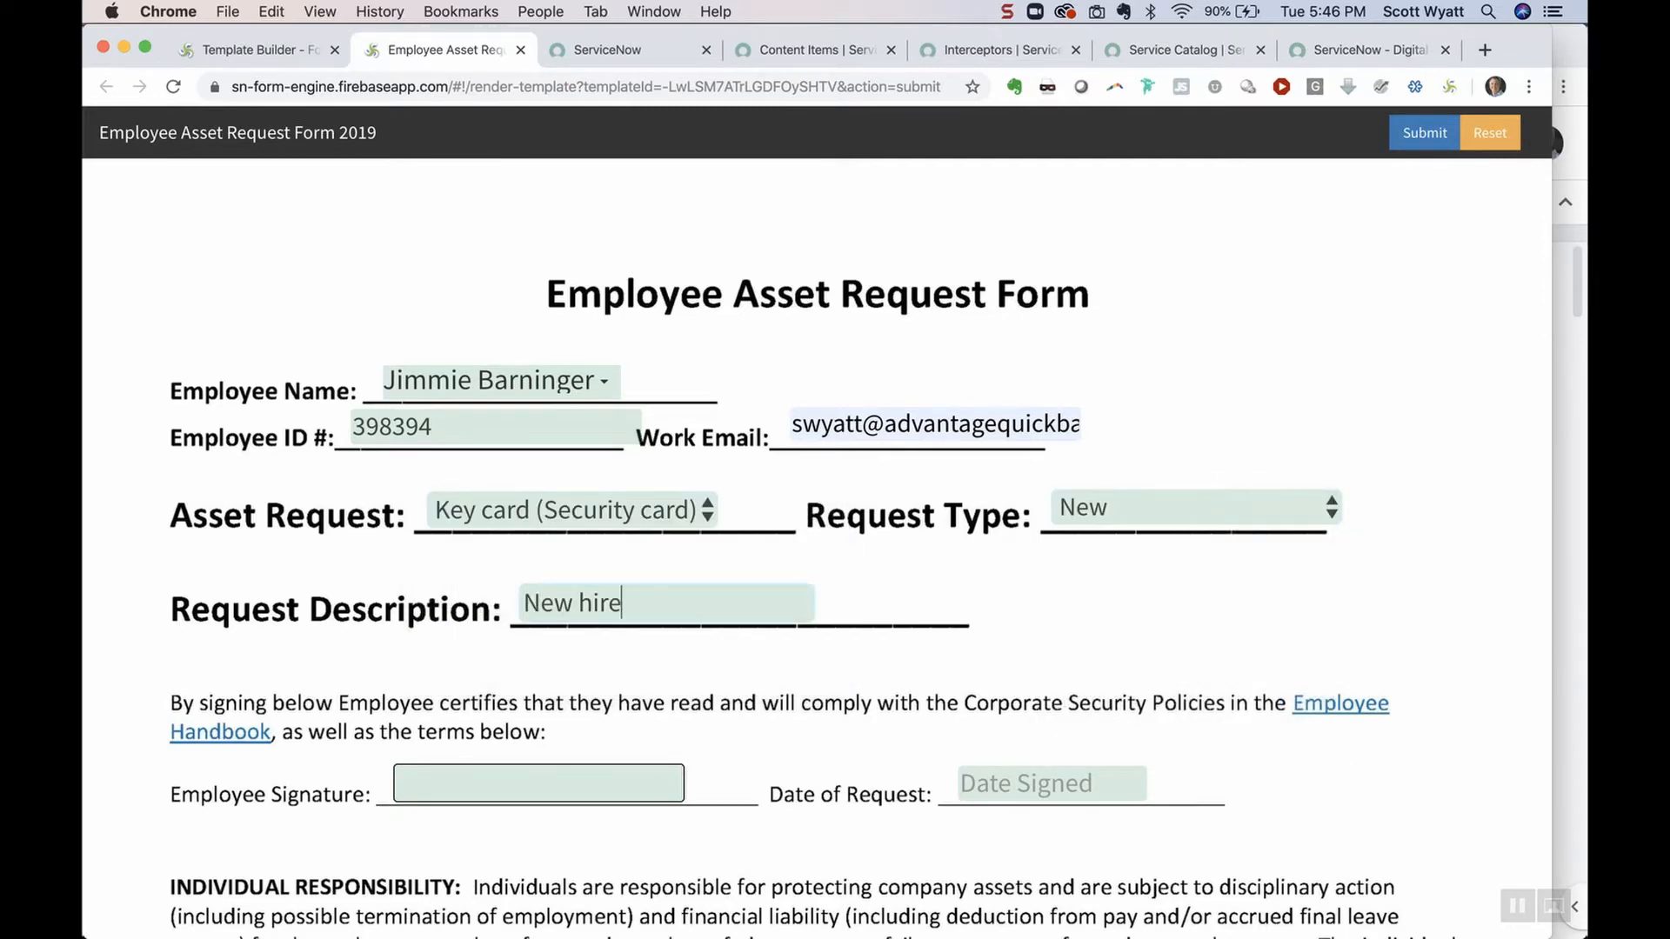
Sign the form, date the request 17 December 2019, submit it, and generate the PDF
{"action": "left_click", "coordinate": [650, 783]}
{"action": "mouse_move", "coordinate": [788, 291]}
{"action": "left_mouse_down"}
{"action": "mouse_move", "coordinate": [759, 393]}
{"action": "mouse_move", "coordinate": [1066, 382]}
{"action": "left_mouse_up"}
{"action": "left_click", "coordinate": [1094, 485]}
{"action": "left_click", "coordinate": [1063, 781]}
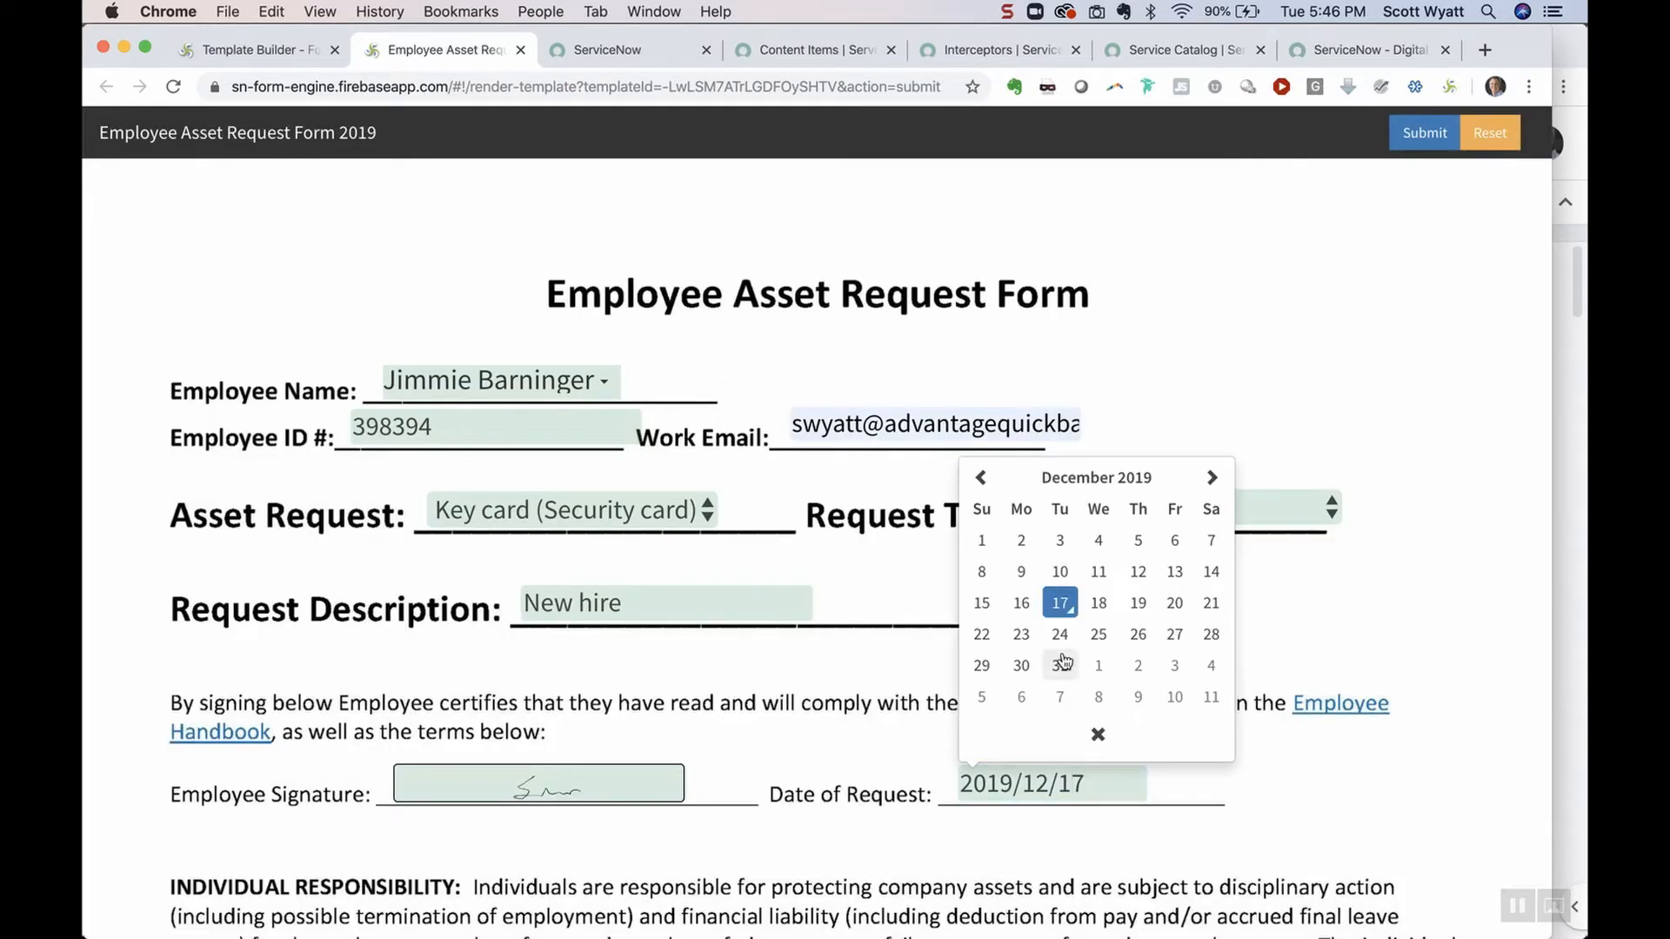
{"action": "left_click", "coordinate": [1063, 604]}
{"action": "left_click", "coordinate": [1418, 132]}
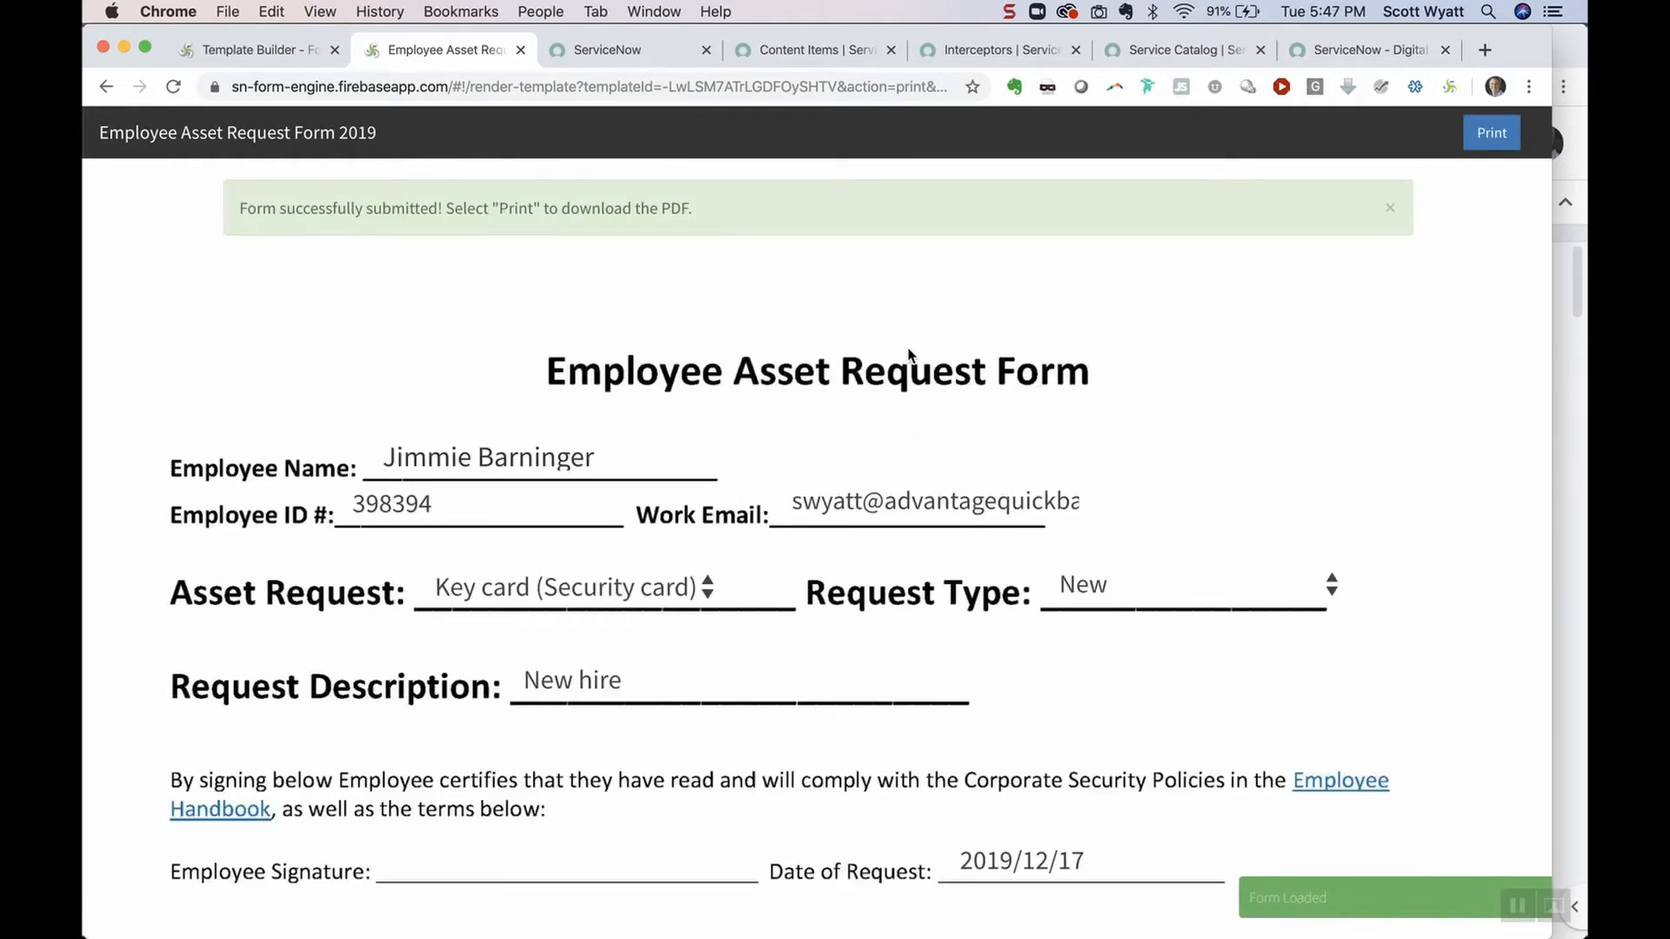
{"action": "left_click", "coordinate": [1489, 135]}
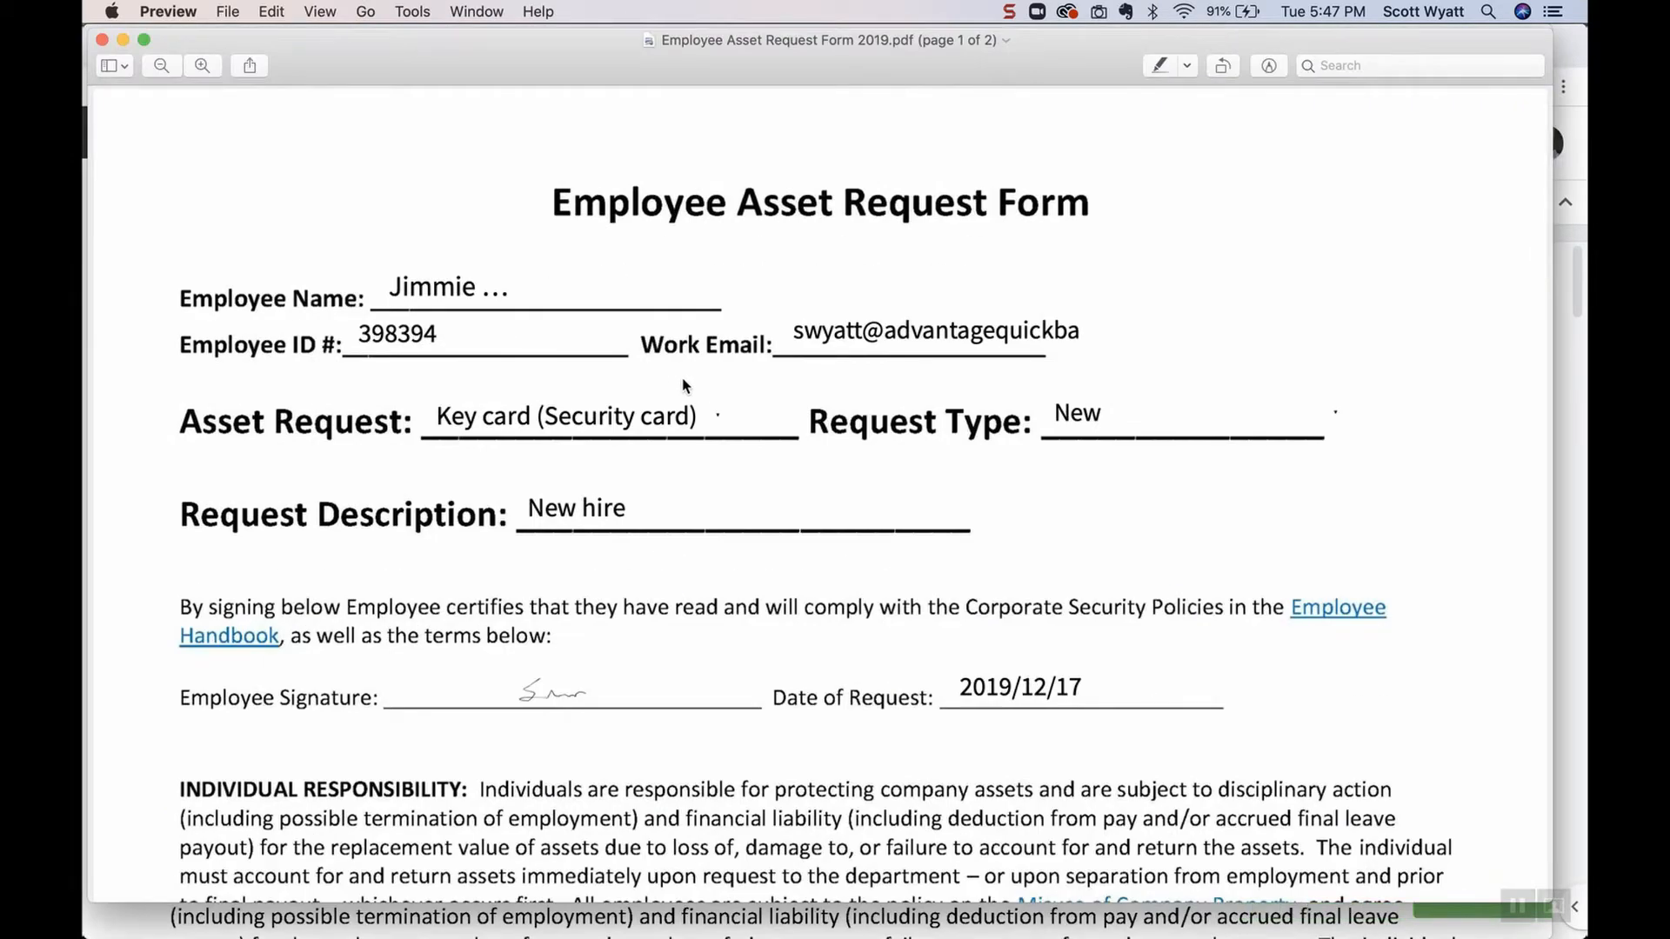
{"action": "left_click", "coordinate": [102, 39]}
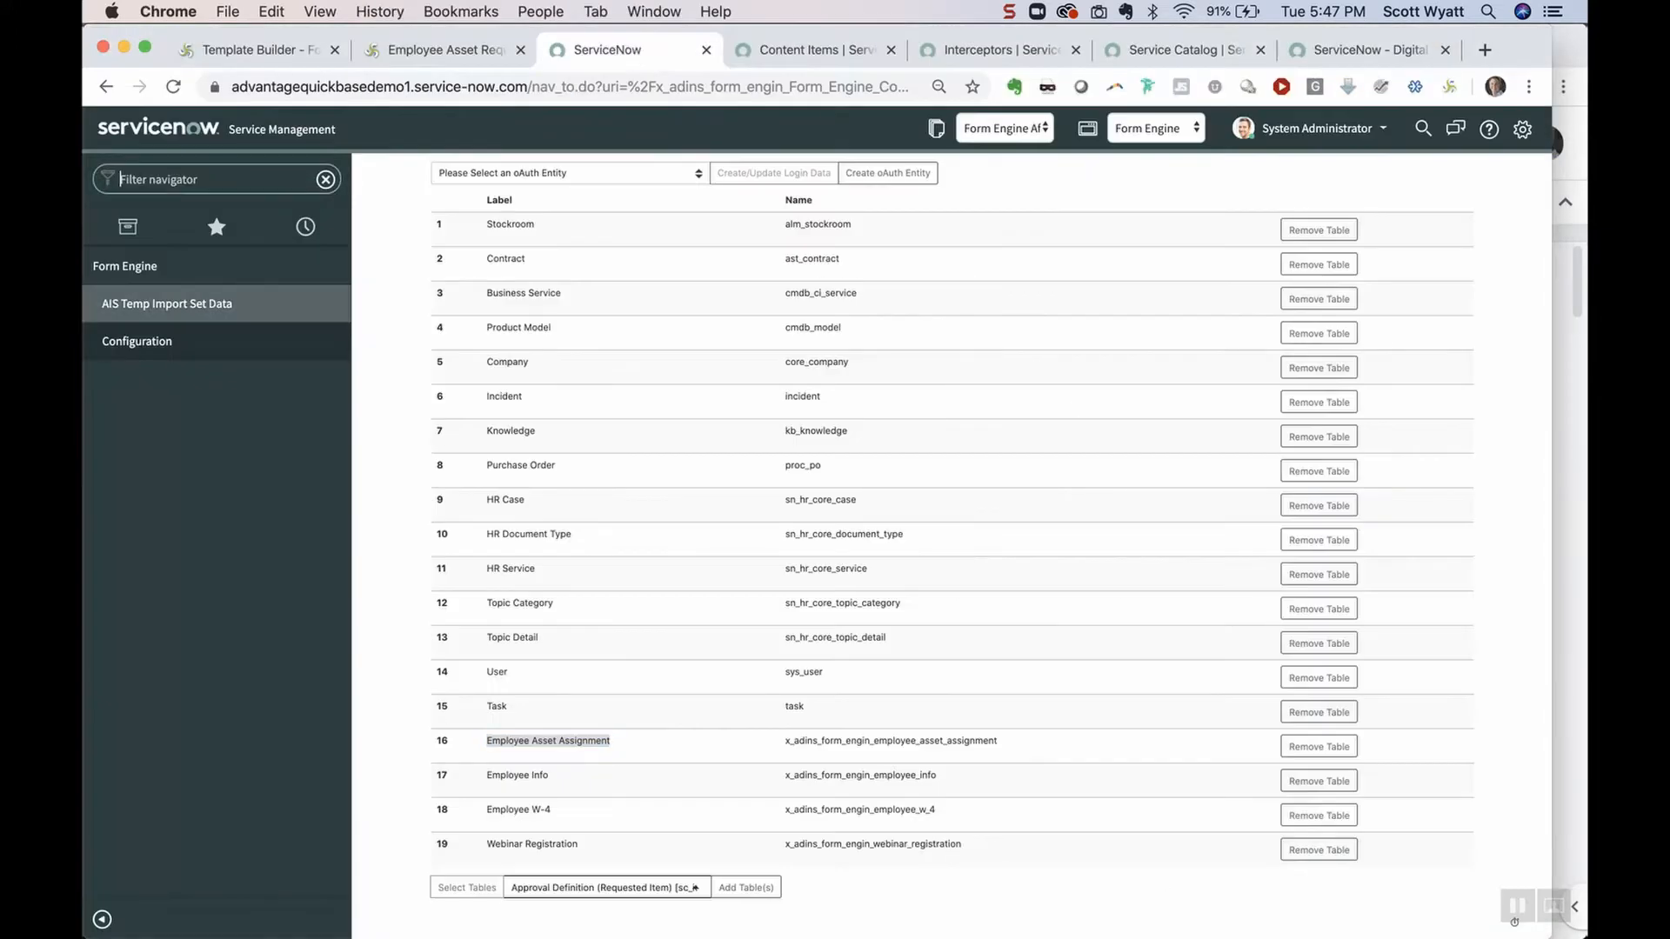
Filter the navigator for 'employee', open the newest Employee Asset Assignment record, and view its PDF attachment
{"action": "type", "text": "empl"}
{"action": "type", "text": "oyee"}
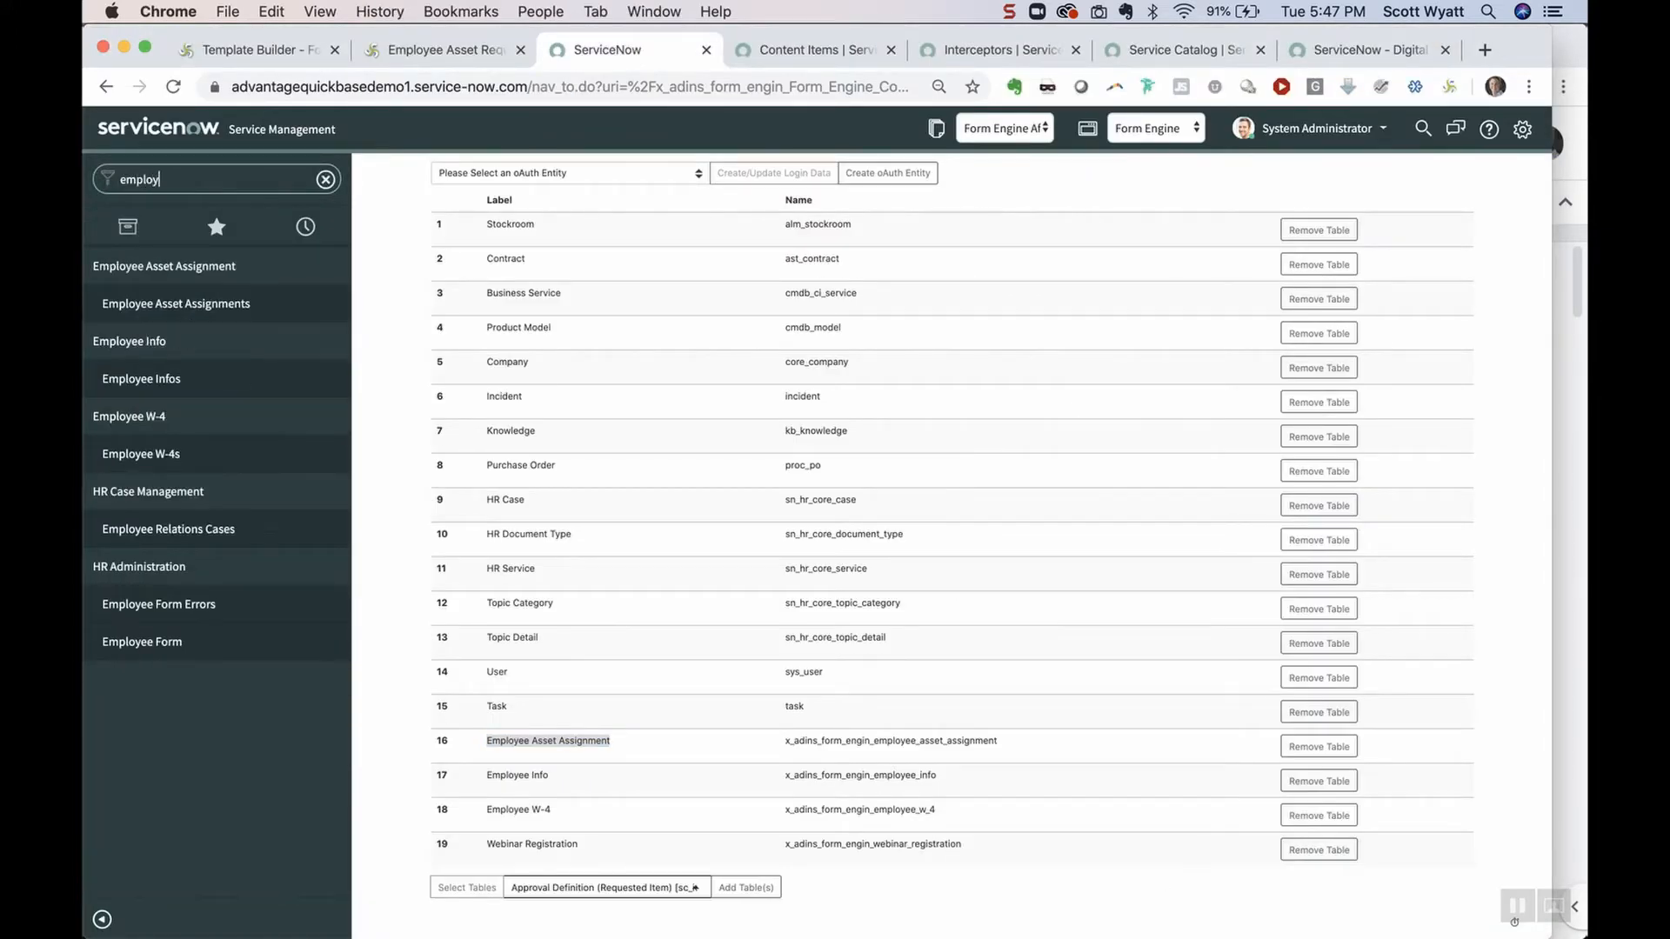
{"action": "left_click", "coordinate": [193, 301]}
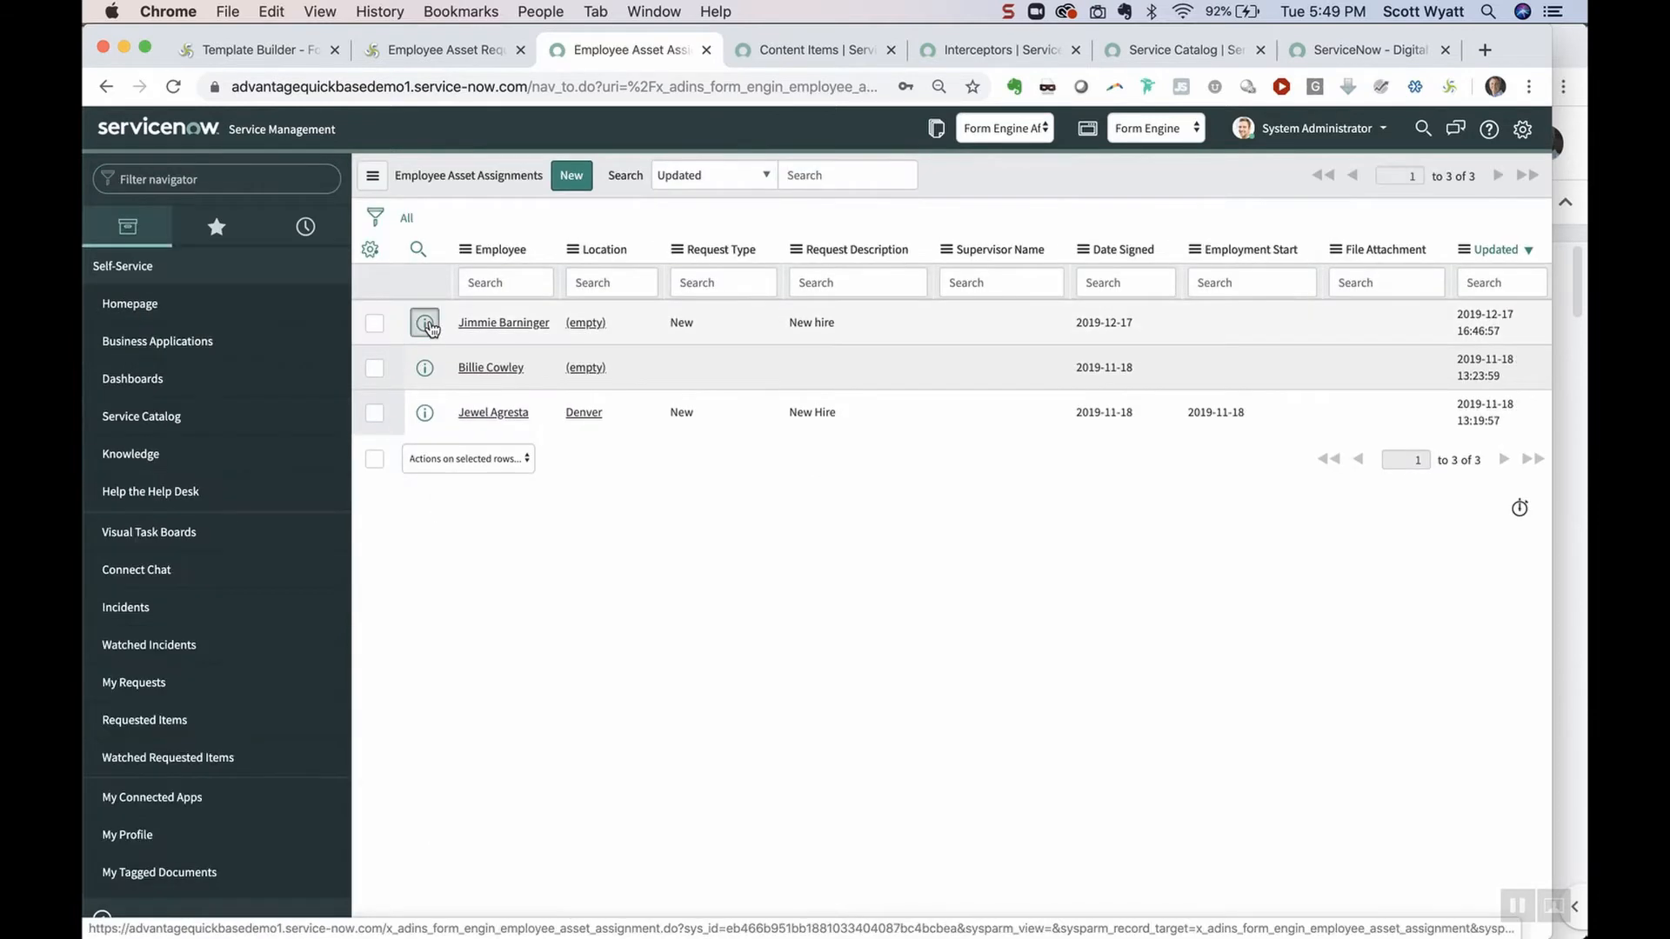
{"action": "left_click", "coordinate": [424, 323]}
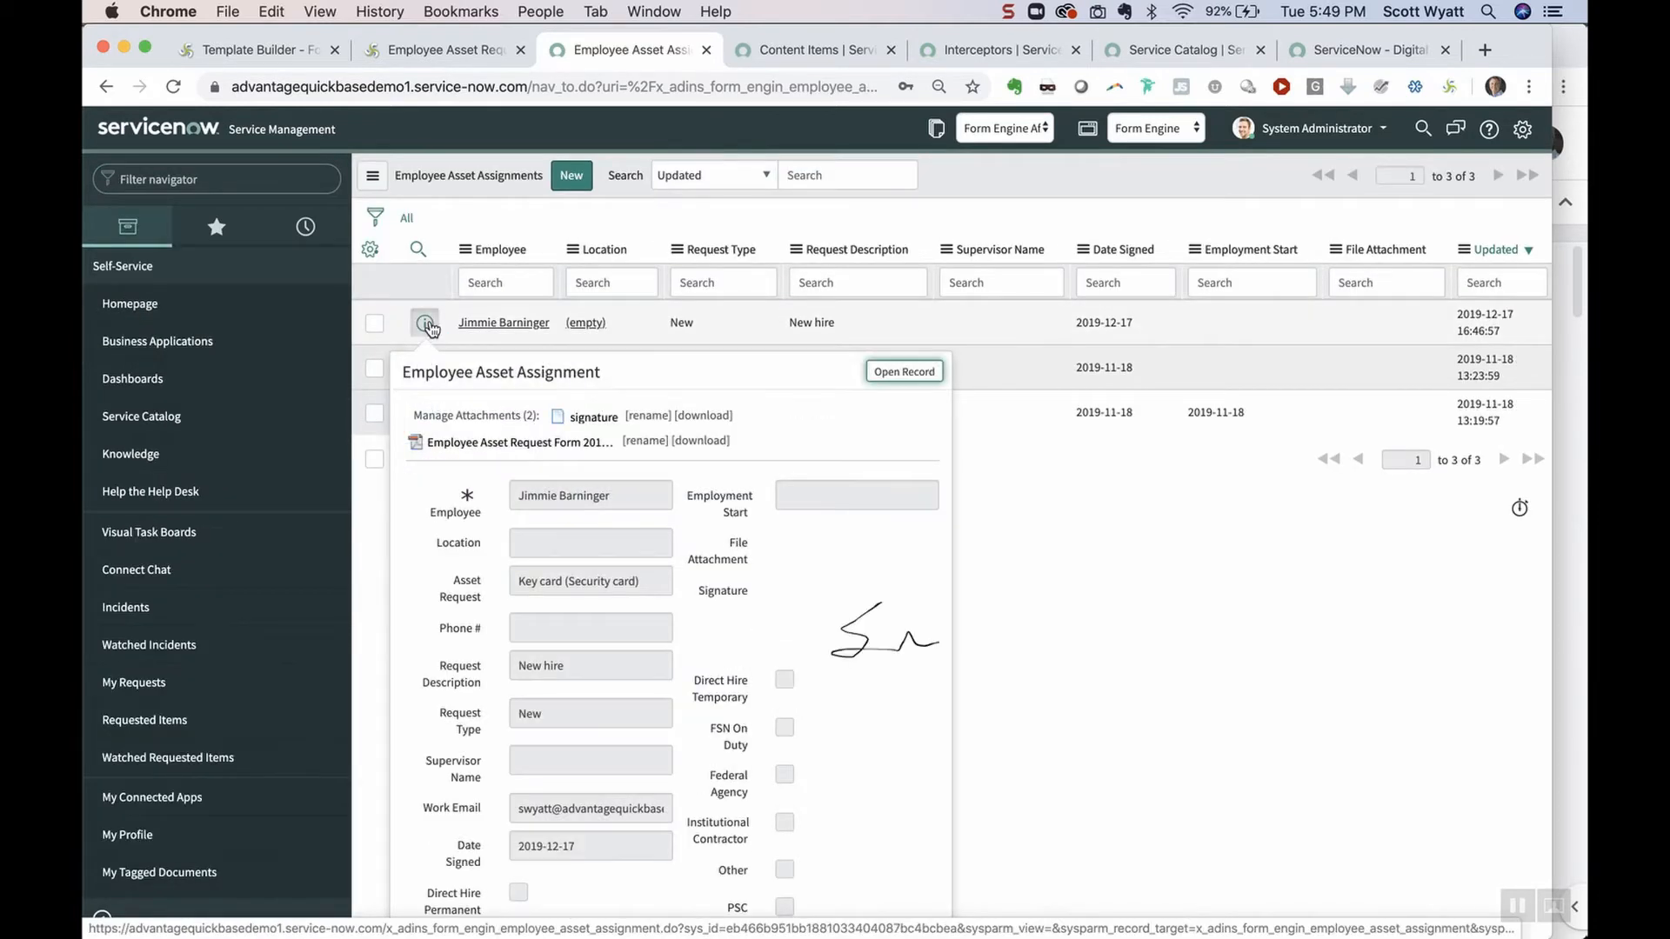
{"action": "left_click", "coordinate": [920, 374]}
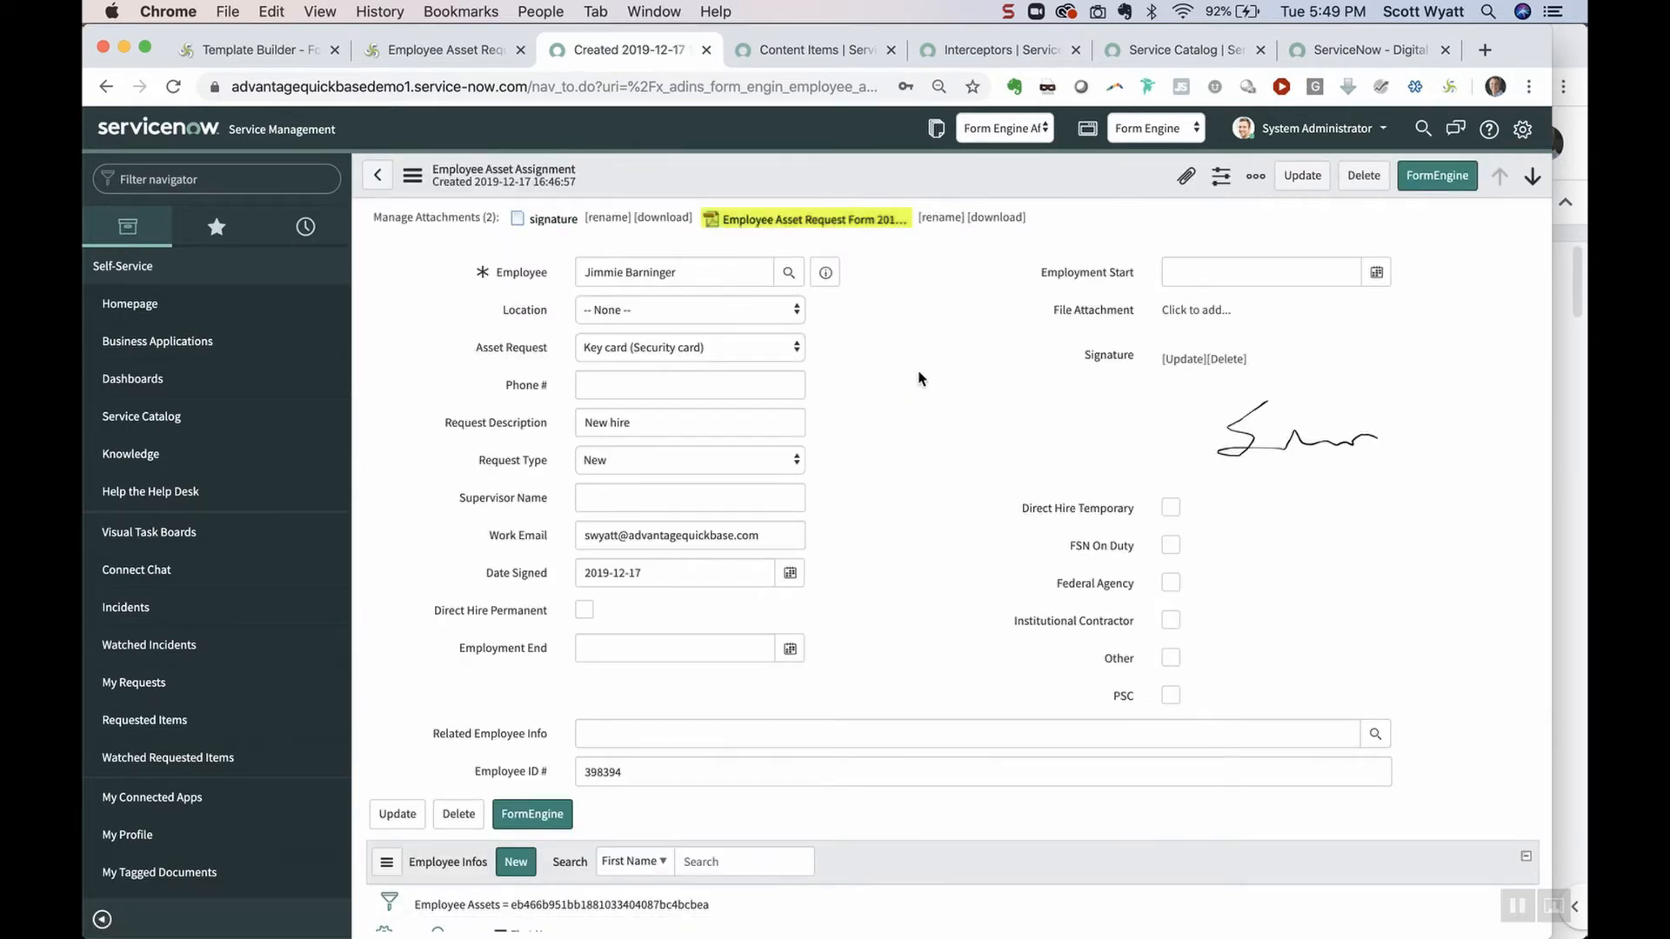
{"action": "left_click", "coordinate": [842, 221]}
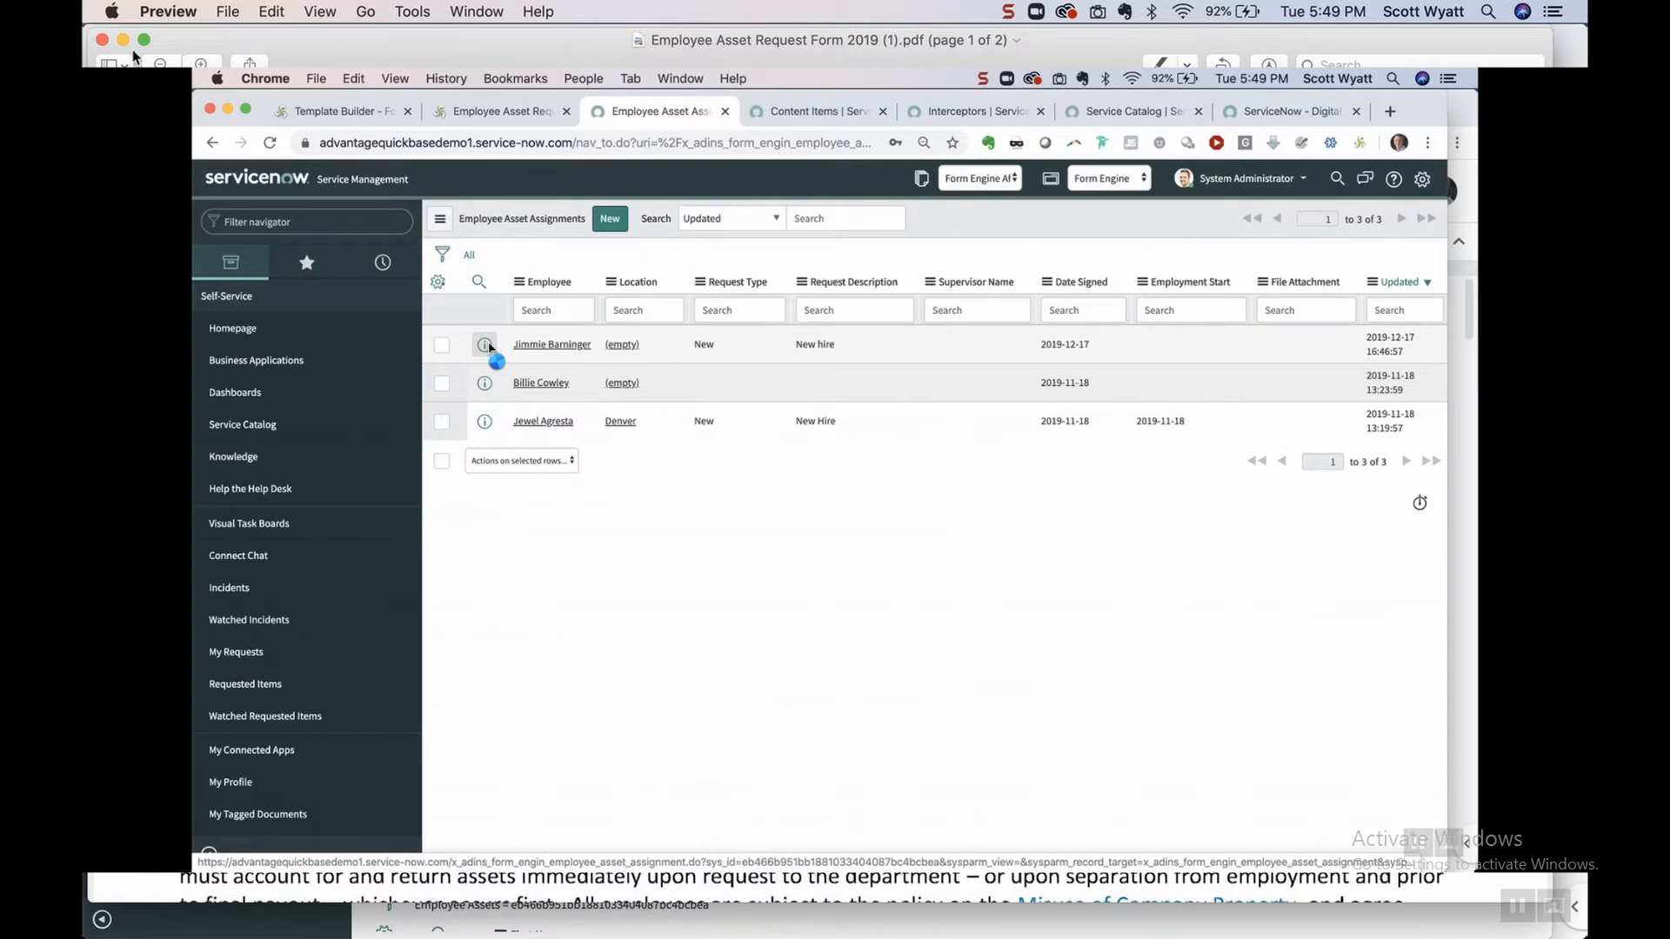
{"action": "left_click", "coordinate": [101, 42]}
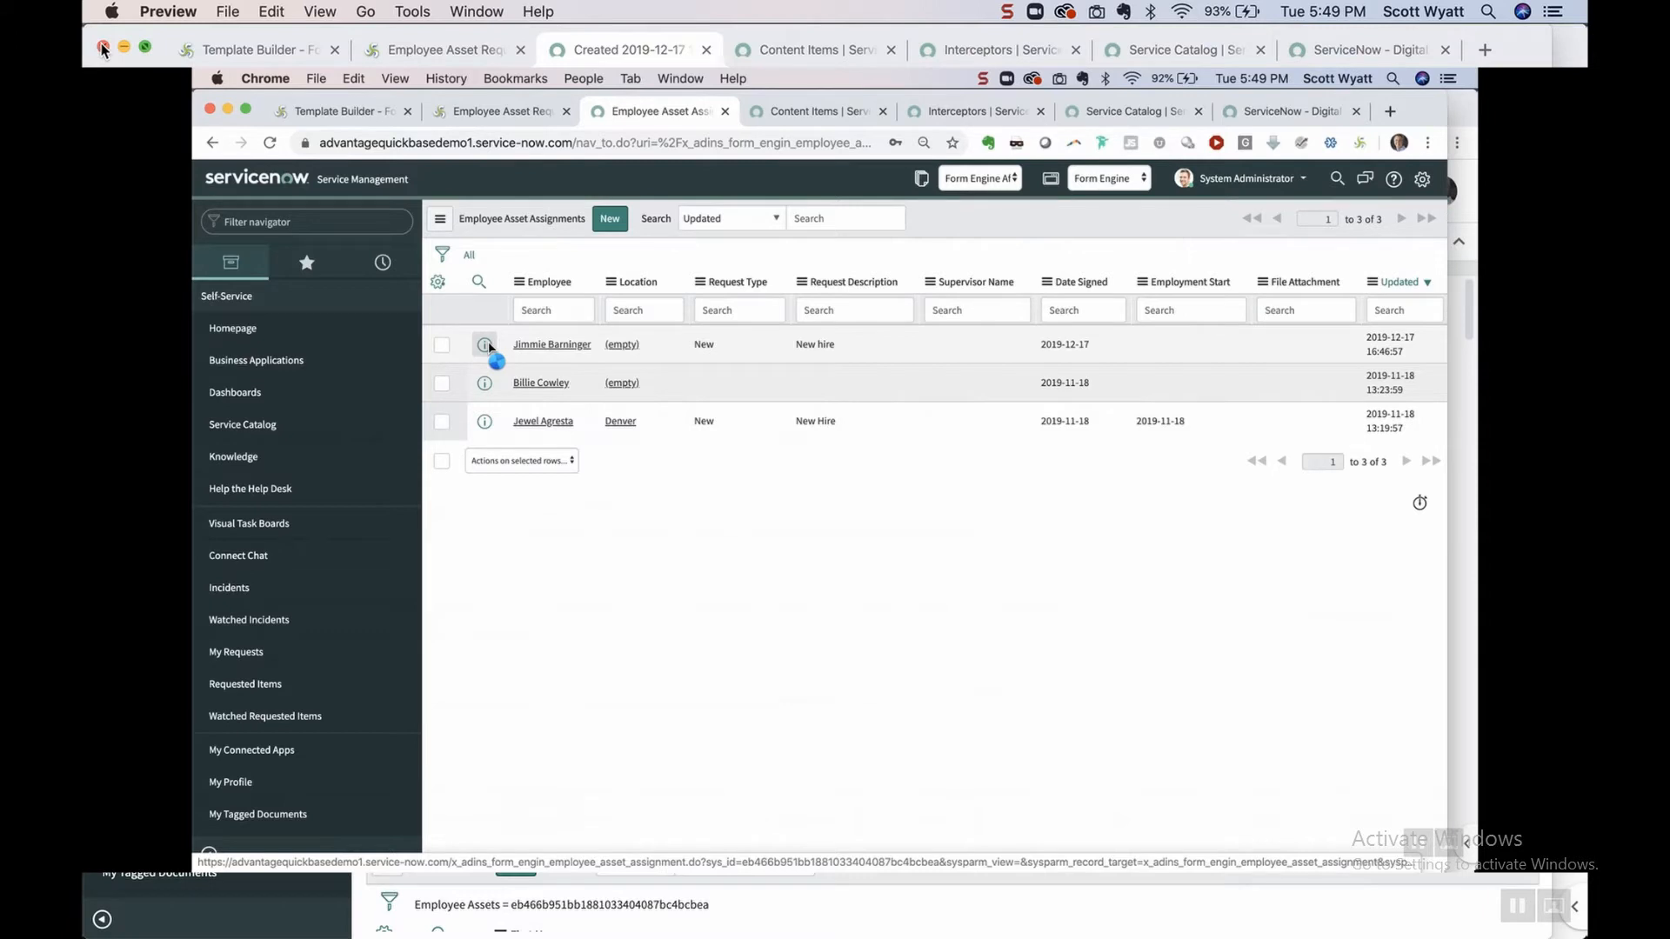
Open the new assignment record, then export Employee Asset Request Form 2019 from the dashboard
{"action": "left_click", "coordinate": [488, 347]}
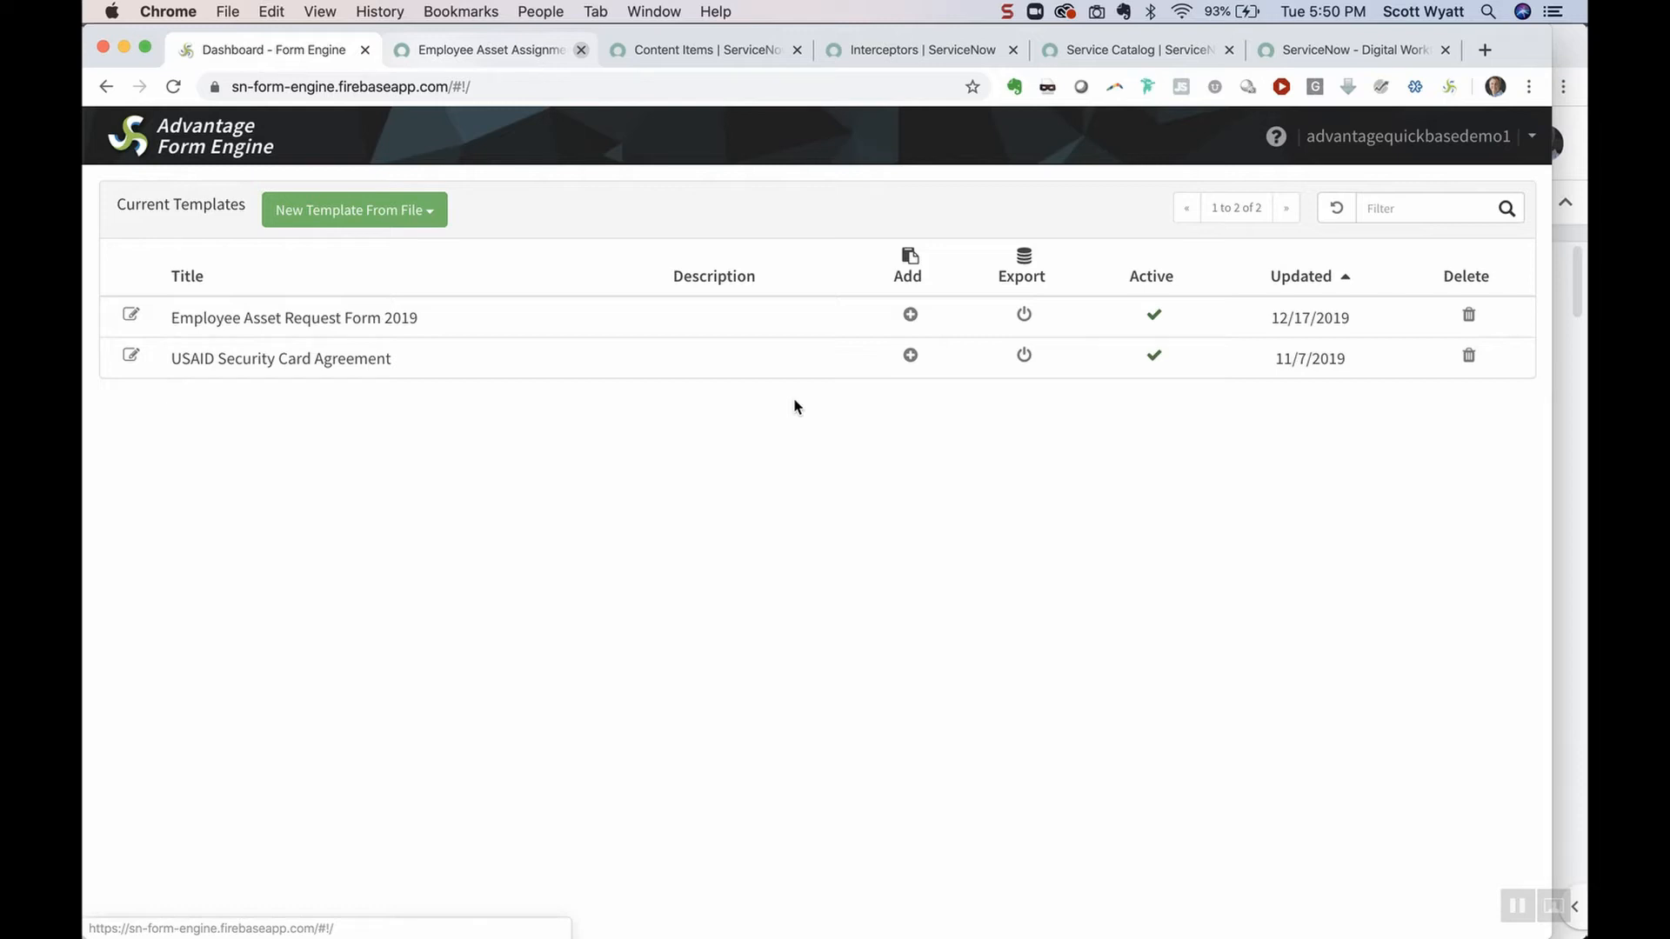
{"action": "left_click", "coordinate": [1025, 315]}
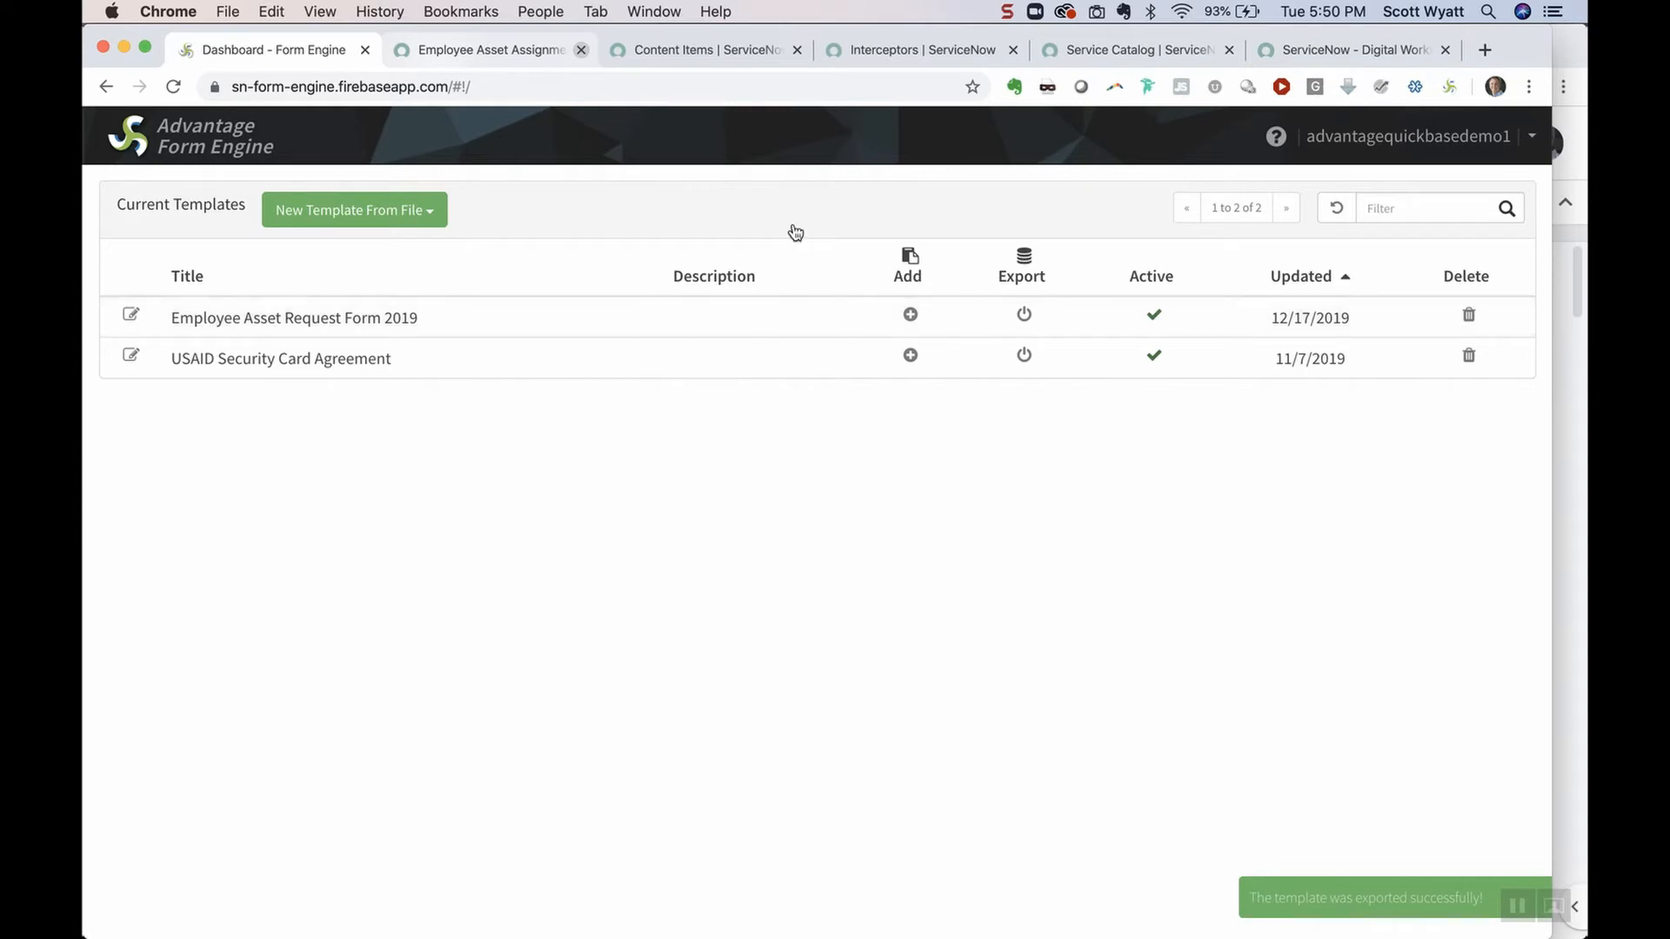
{"action": "left_click", "coordinate": [504, 52]}
Reopen the newest assignment record and load it into Employee Asset Request Form 2019 via FormEngine
{"action": "left_click", "coordinate": [174, 91]}
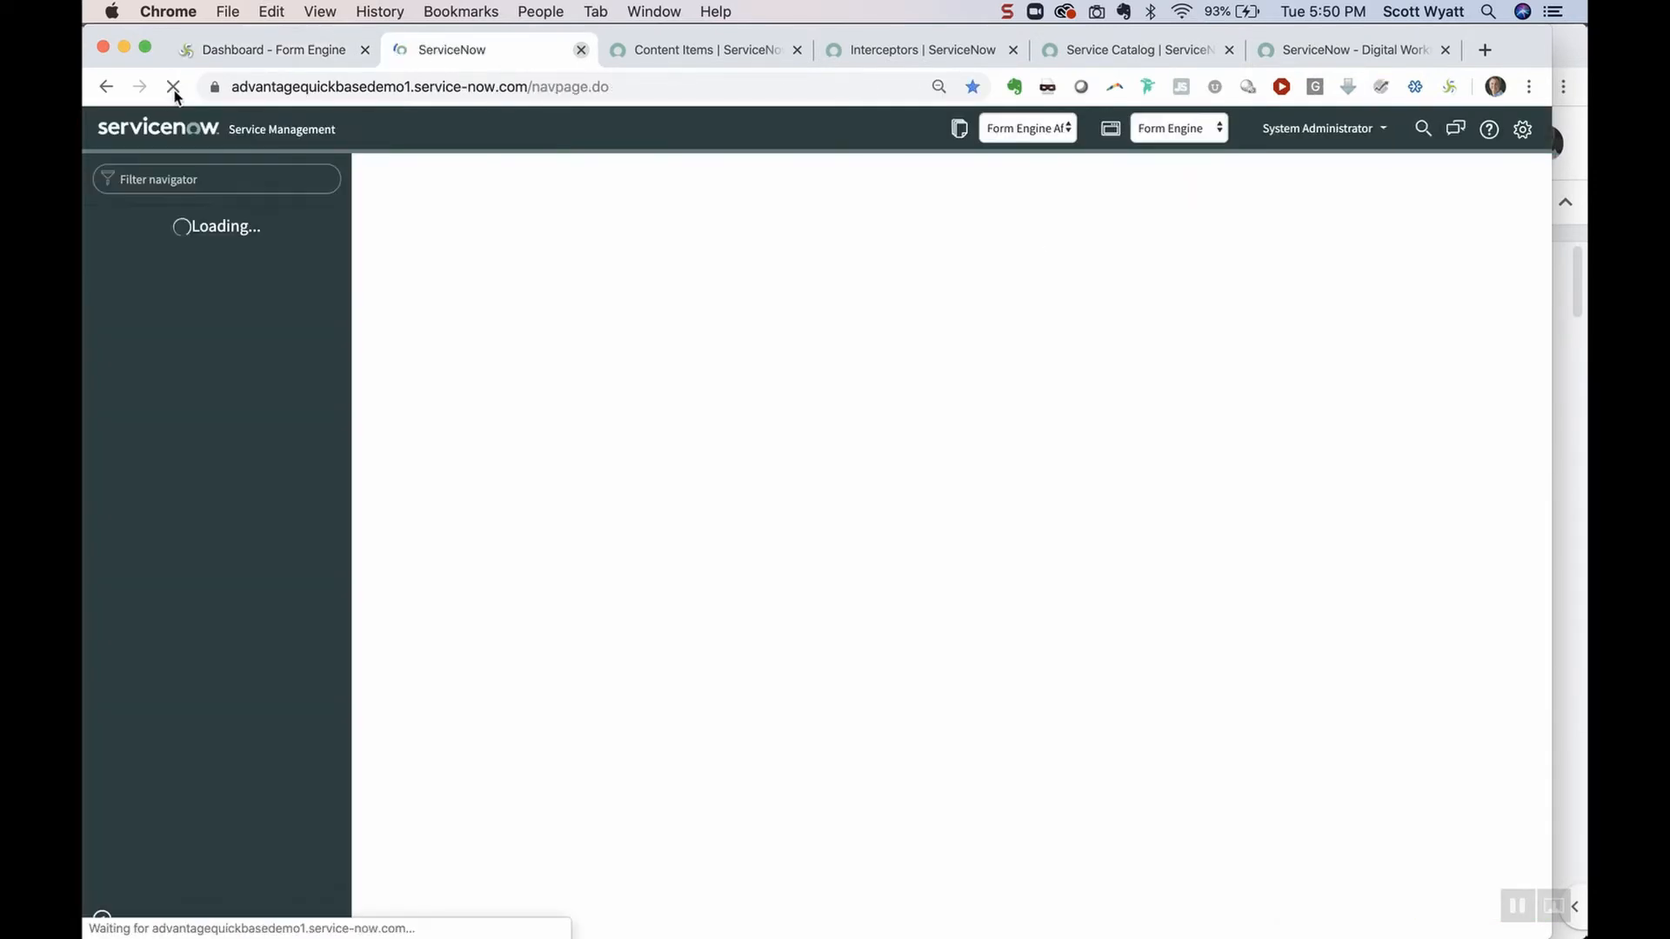
{"action": "left_click", "coordinate": [424, 323]}
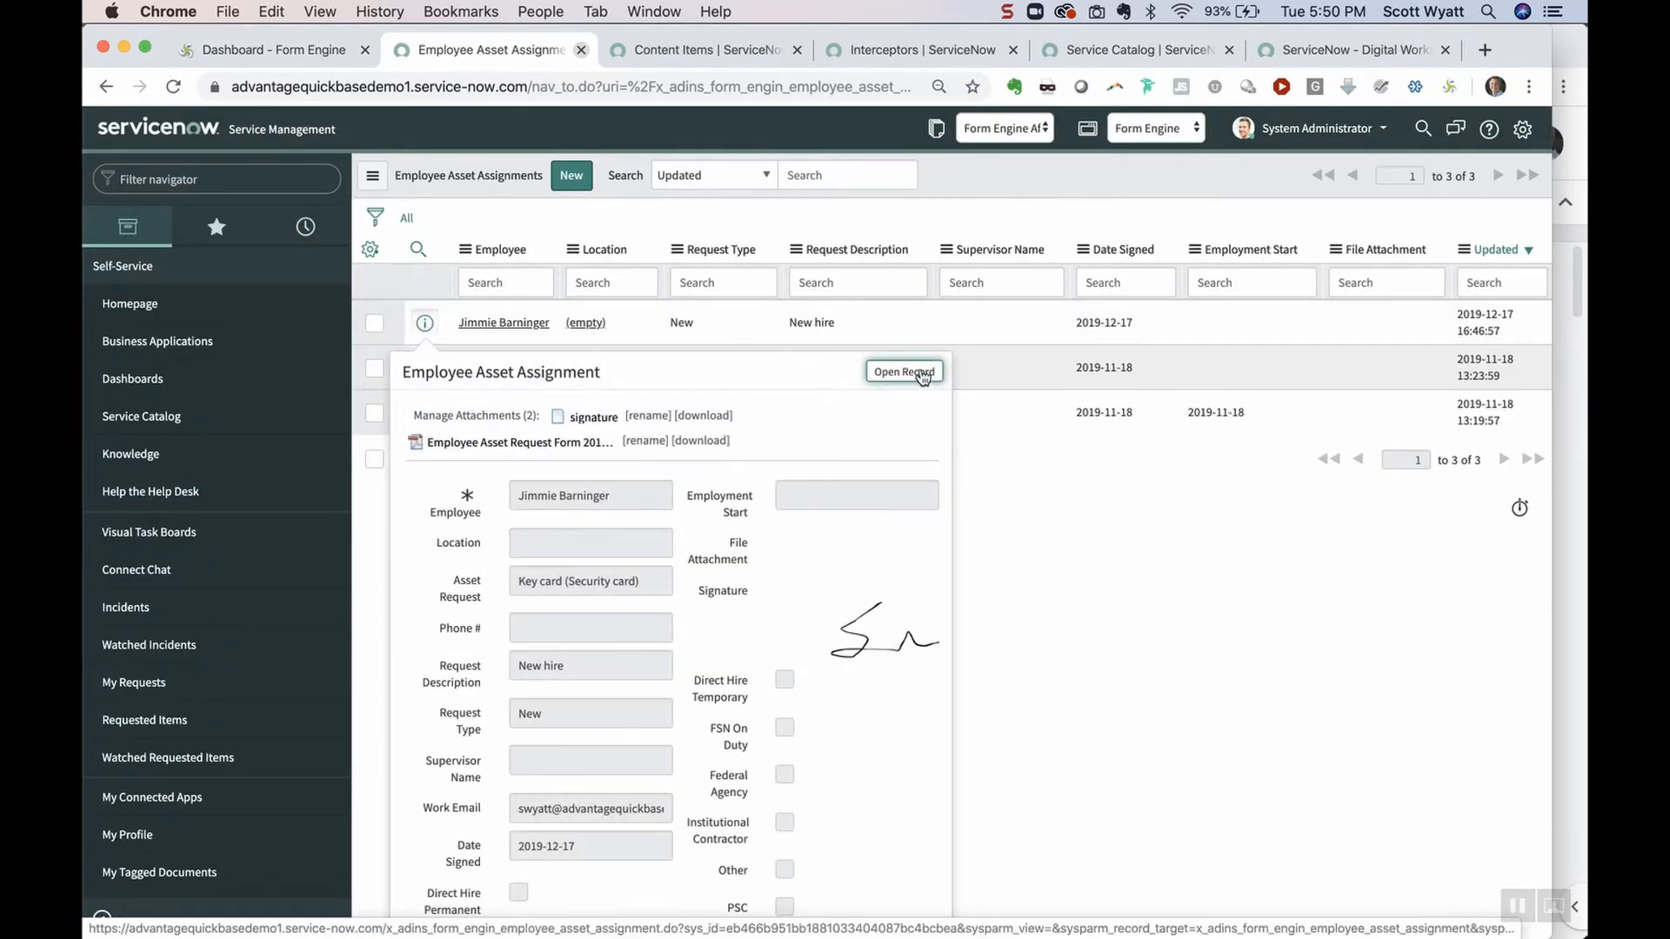
{"action": "left_click", "coordinate": [921, 372]}
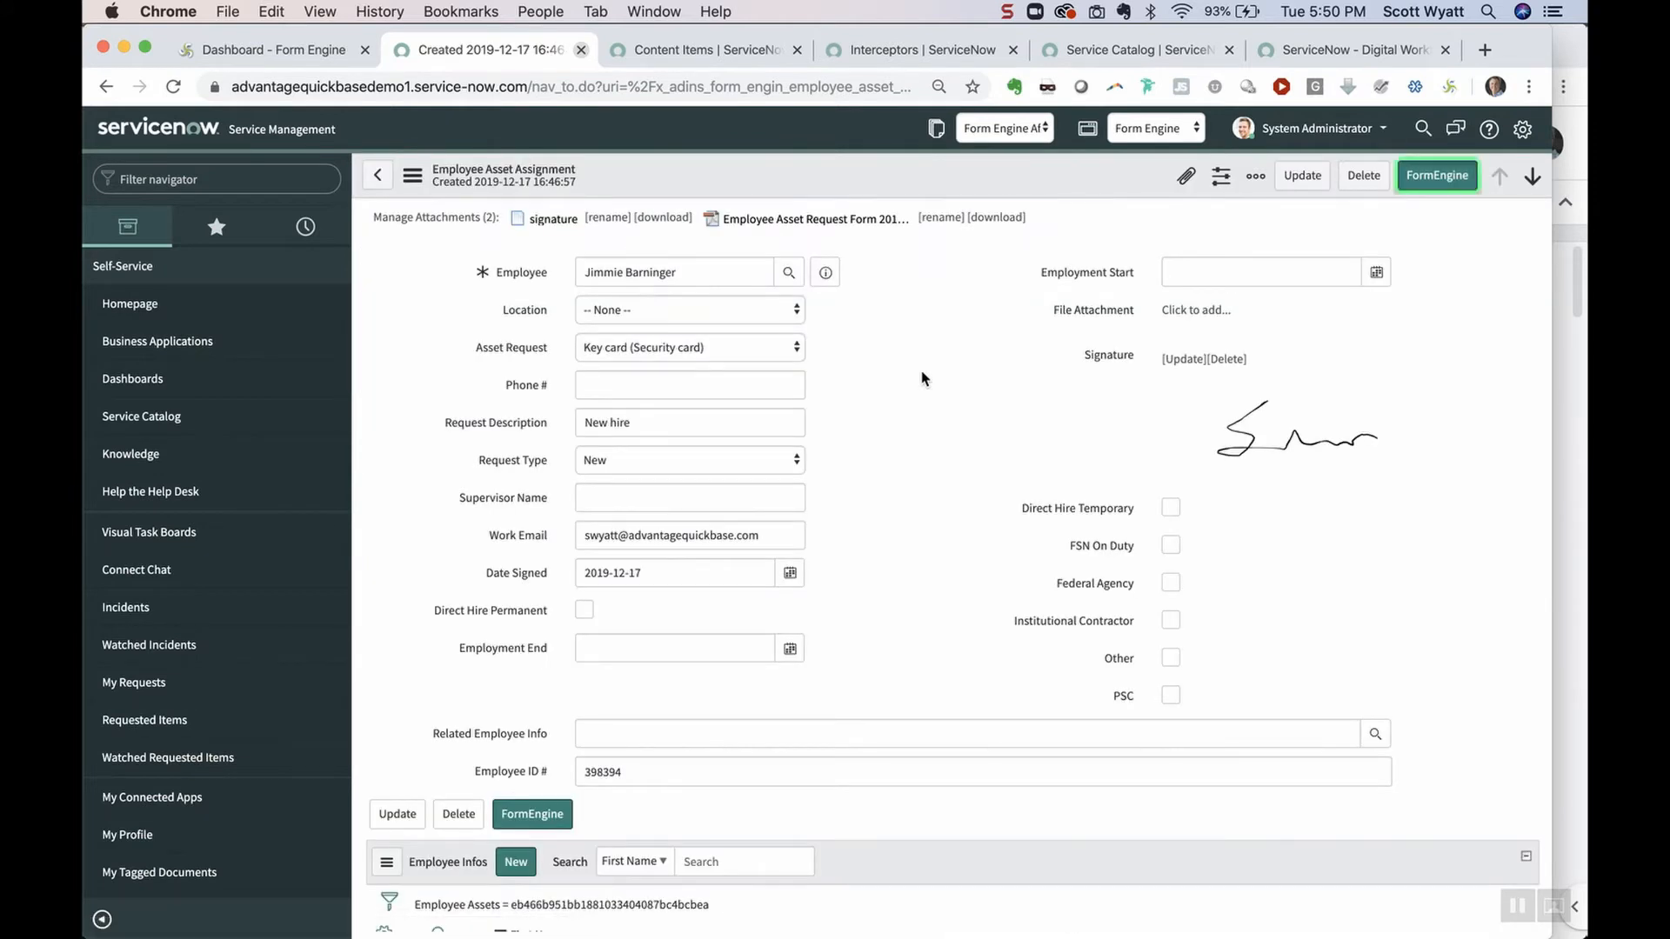
{"action": "left_click", "coordinate": [1453, 179]}
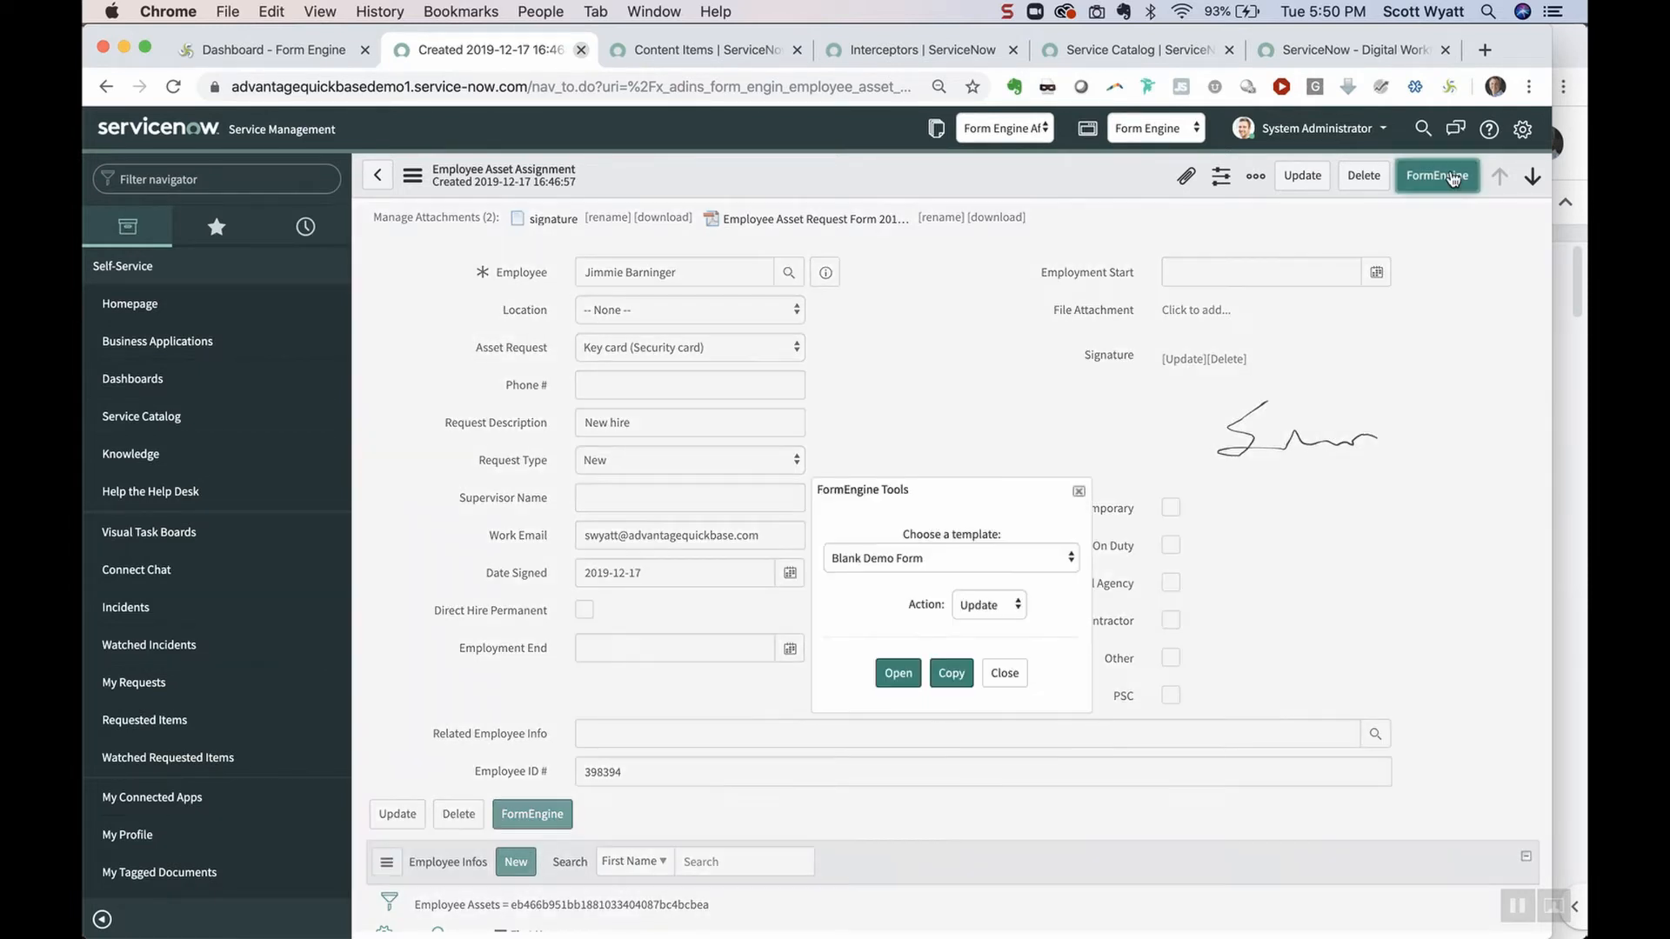
{"action": "left_click", "coordinate": [1033, 557]}
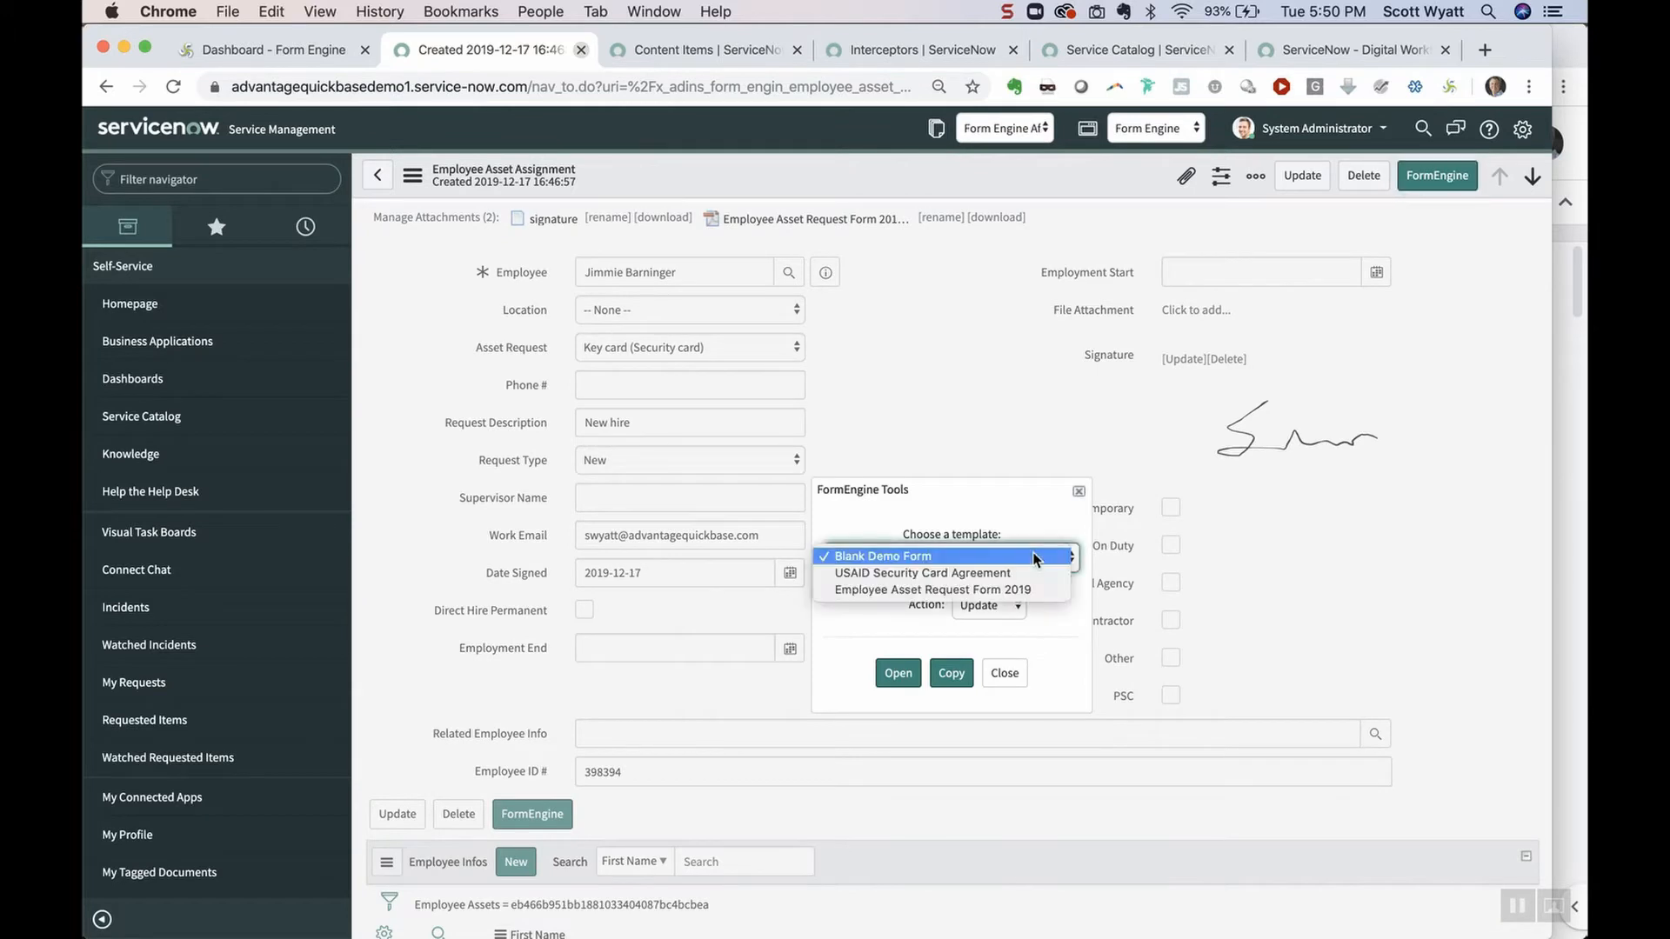
{"action": "left_click", "coordinate": [937, 590]}
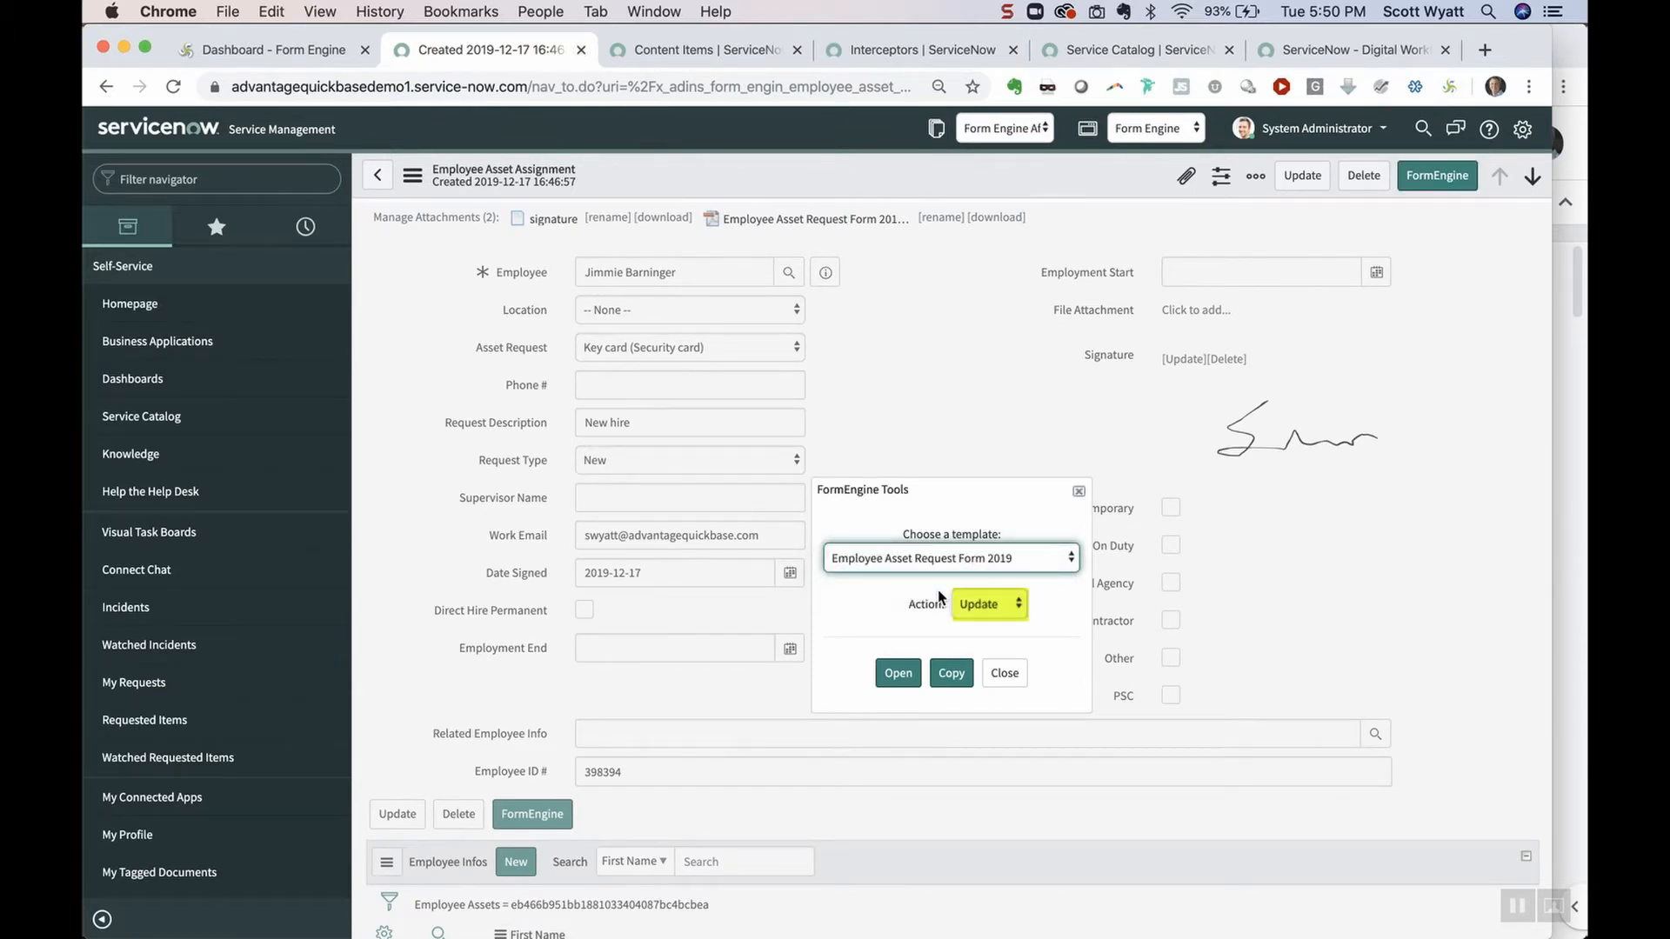
{"action": "left_click", "coordinate": [899, 674]}
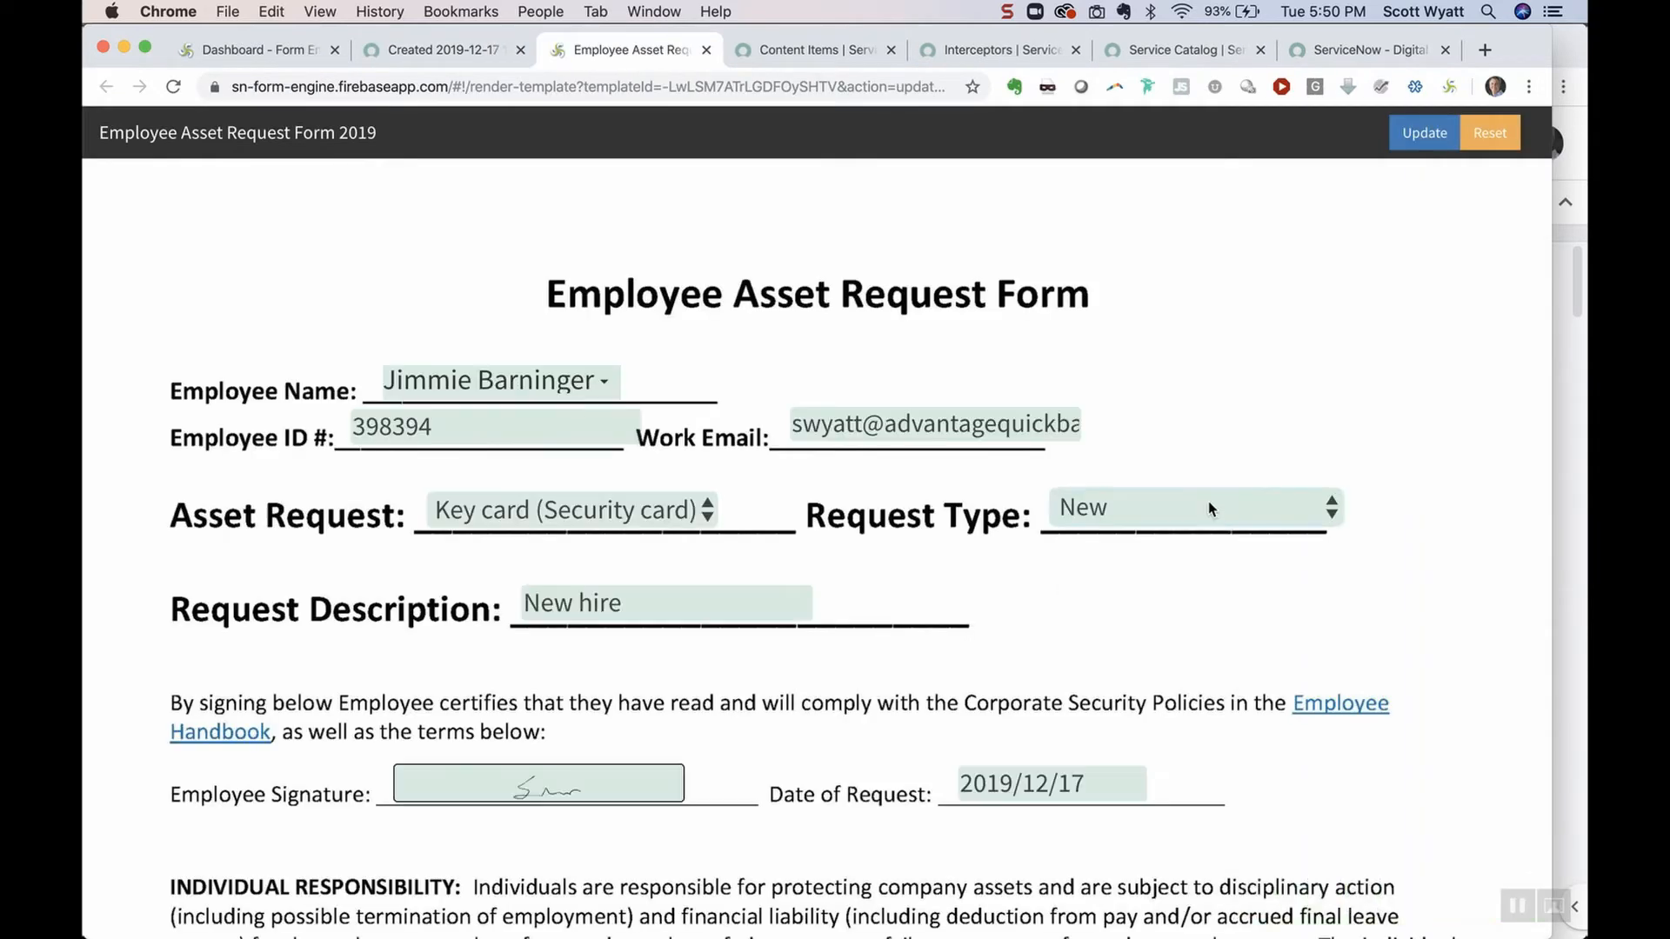
Change Request Type to Replacement and save the updated form back to the record
{"action": "left_click", "coordinate": [1208, 508]}
{"action": "left_click", "coordinate": [1179, 544]}
{"action": "left_click", "coordinate": [1424, 132]}
{"action": "left_click", "coordinate": [451, 52]}
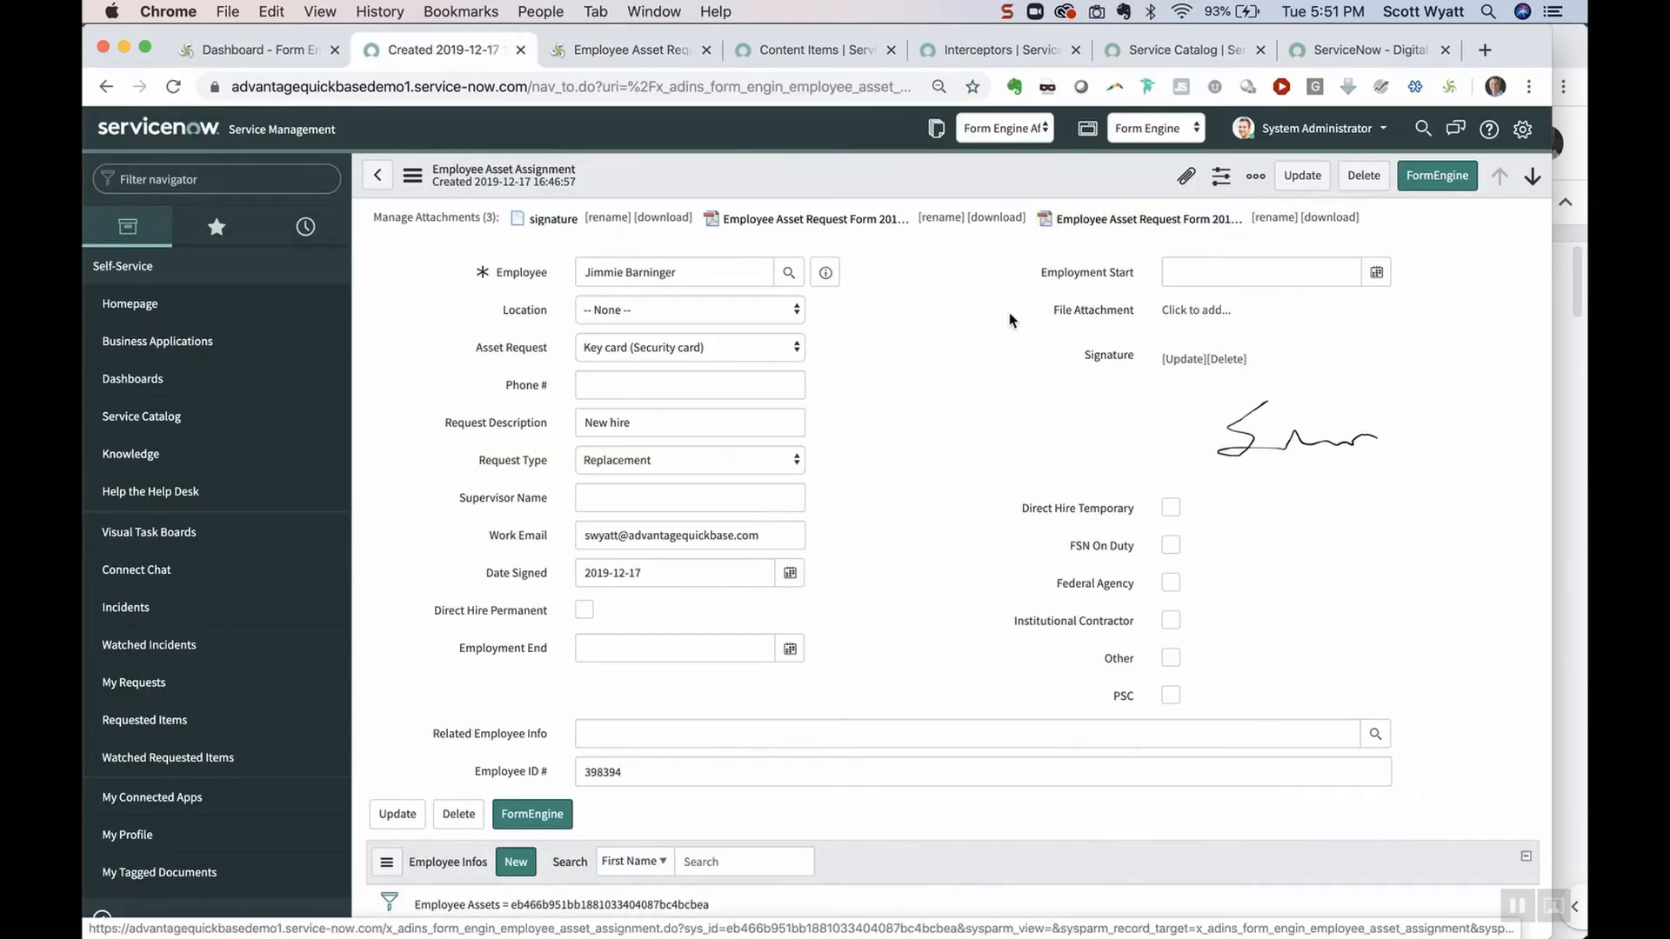
{"action": "left_click", "coordinate": [1436, 176]}
Open a print view of the Employee Asset Request Form 2019 template, then close the extra form tabs
{"action": "left_click", "coordinate": [970, 556]}
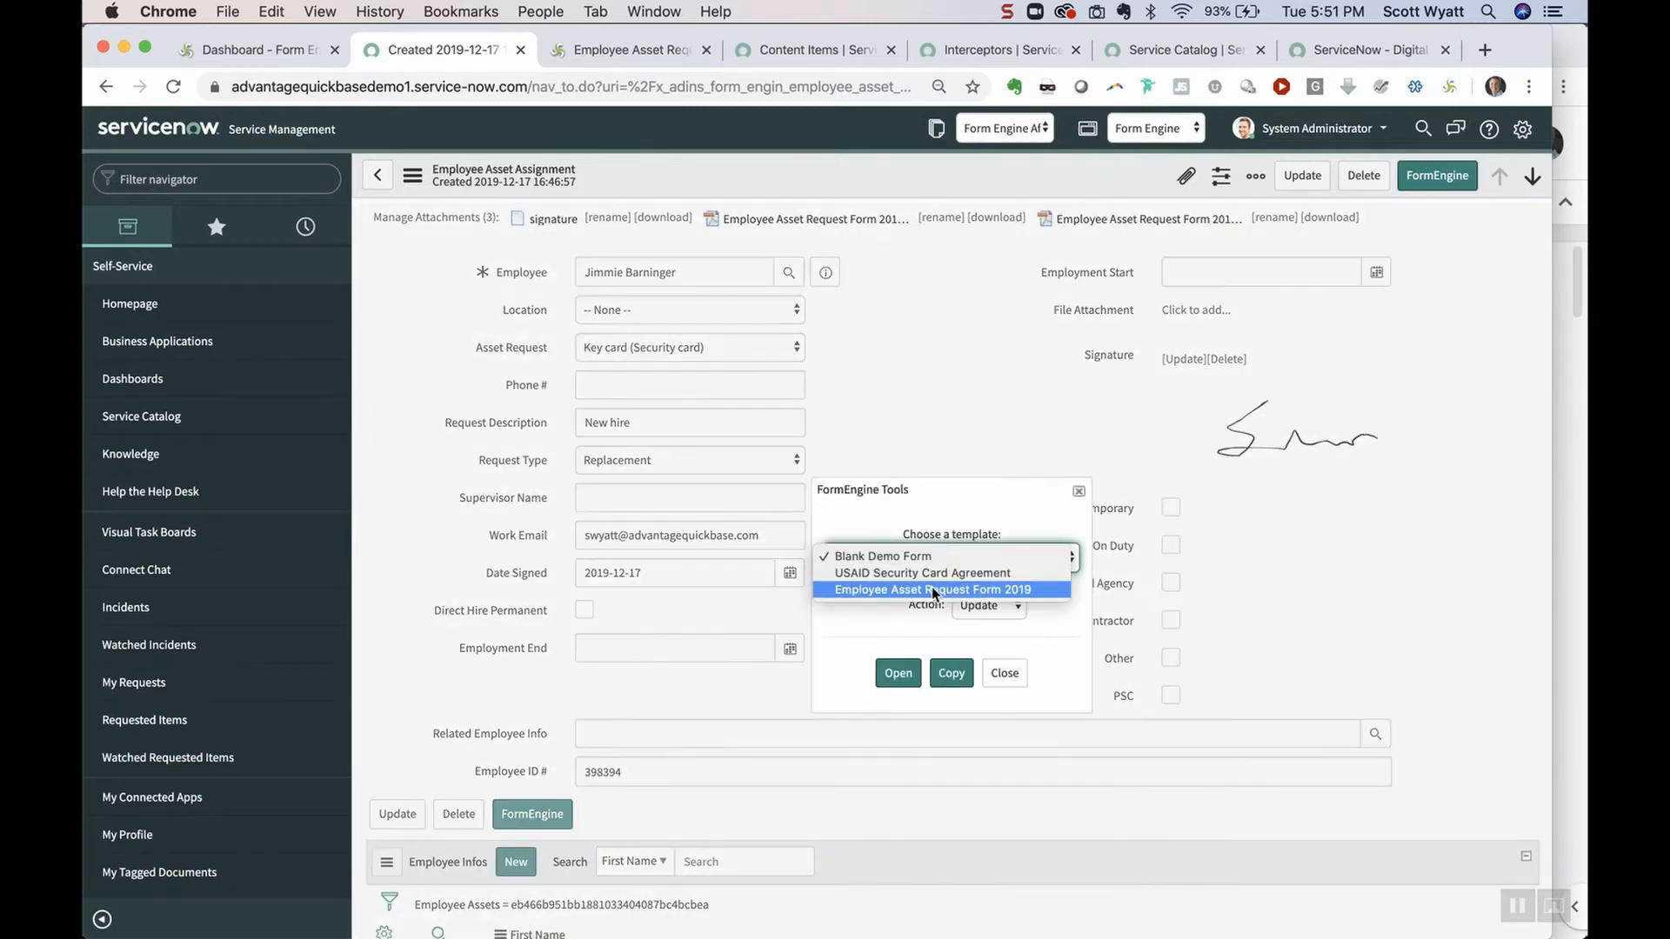
{"action": "left_click", "coordinate": [965, 590]}
{"action": "left_click", "coordinate": [976, 606]}
{"action": "left_click", "coordinate": [975, 619]}
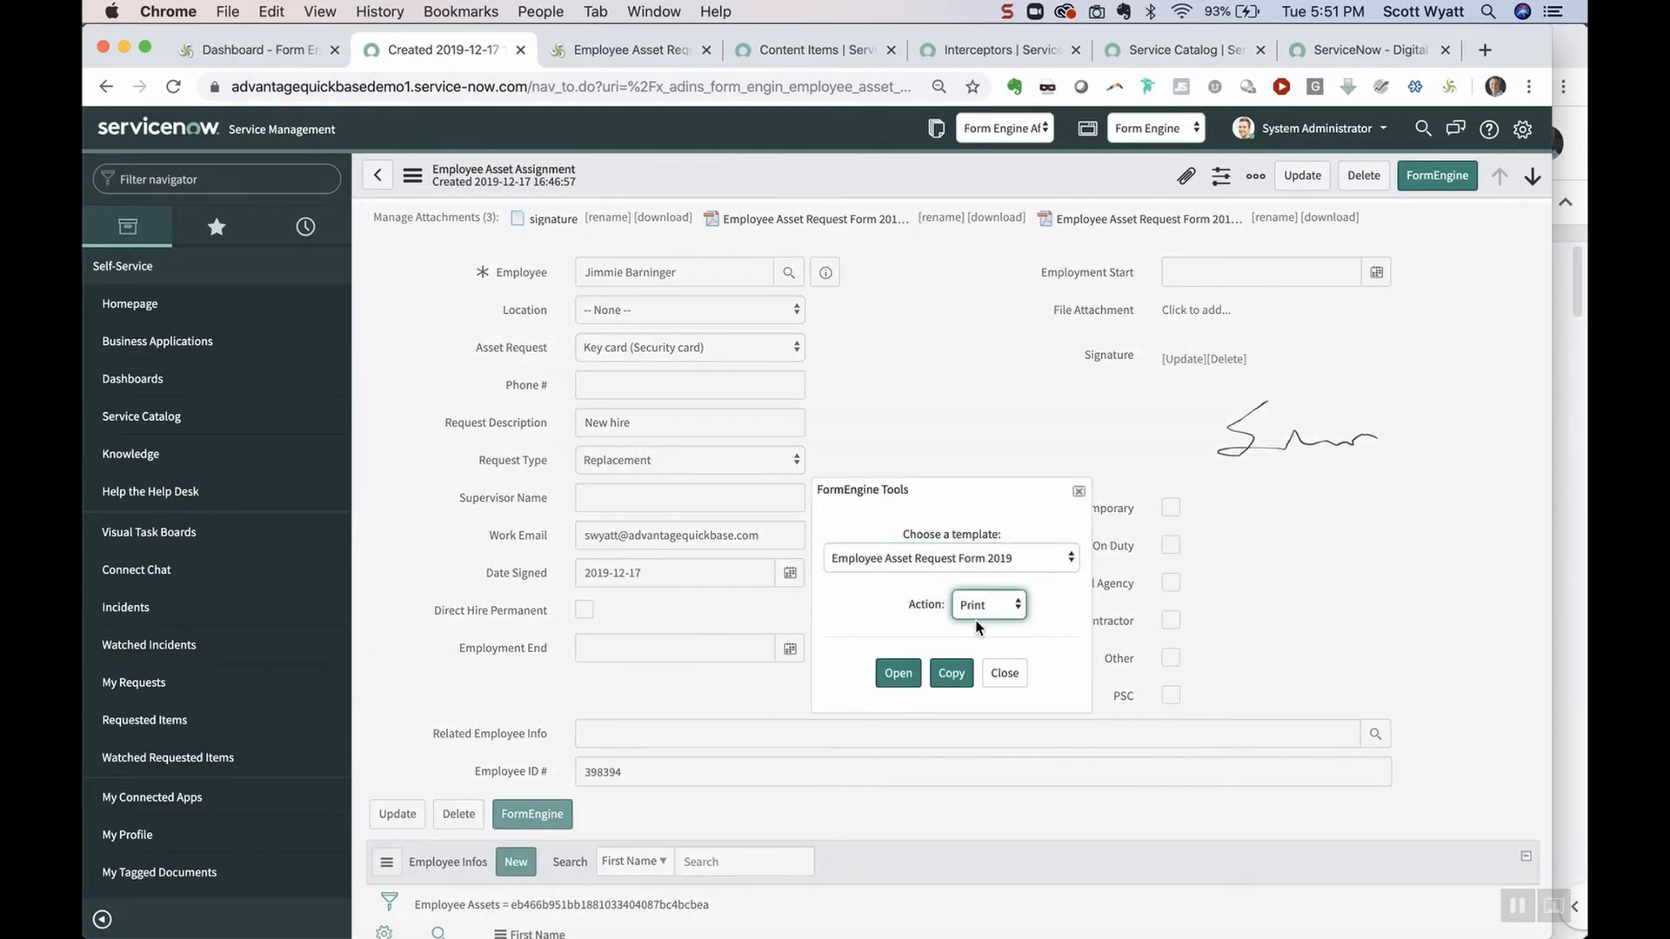
{"action": "left_click", "coordinate": [897, 672]}
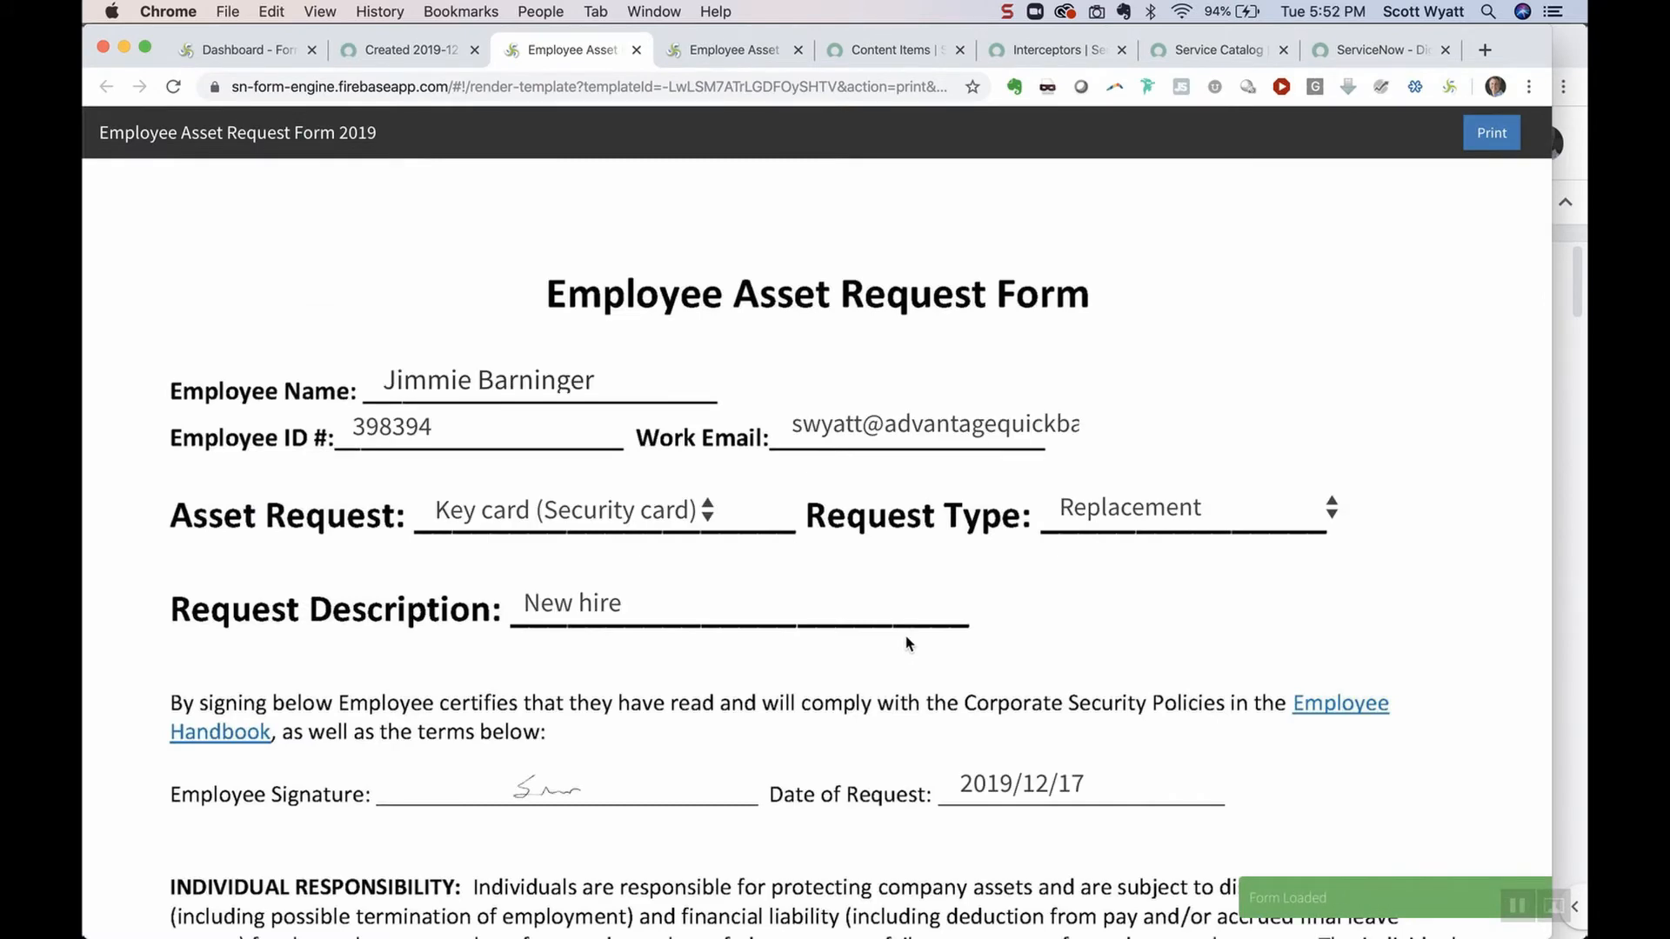
{"action": "left_click", "coordinate": [636, 50]}
{"action": "left_click", "coordinate": [636, 50]}
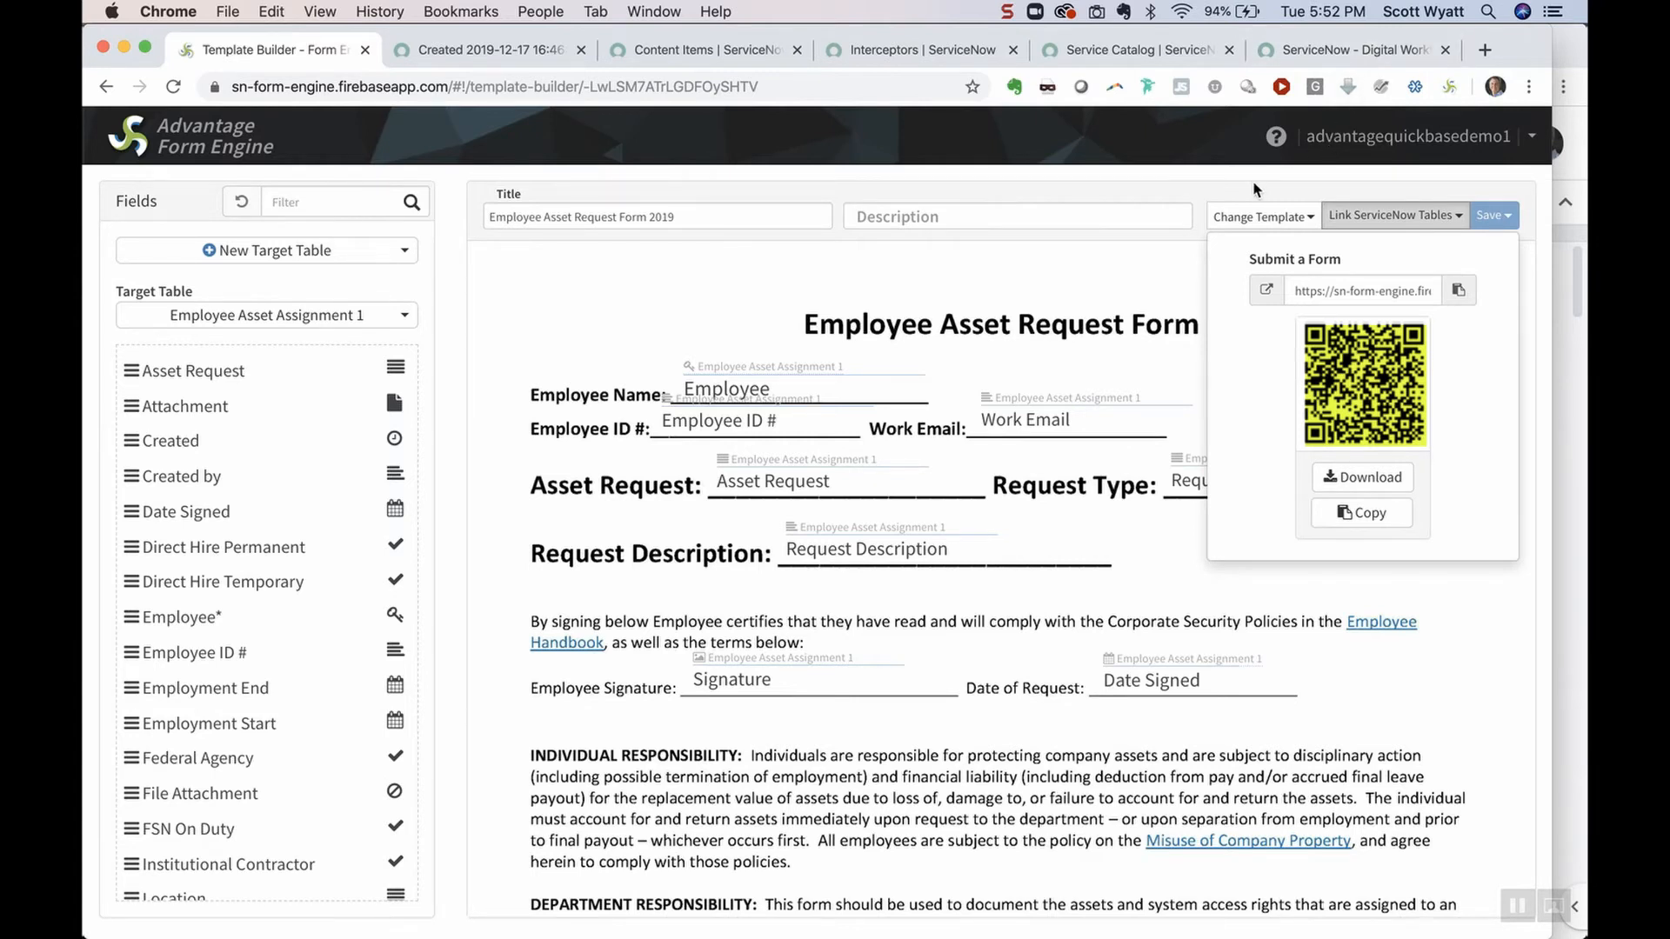
Screenshot the servicenow.com homepage header area with Cmd+Shift+4 and return to the Form Engine dashboard
{"action": "left_click", "coordinate": [243, 148]}
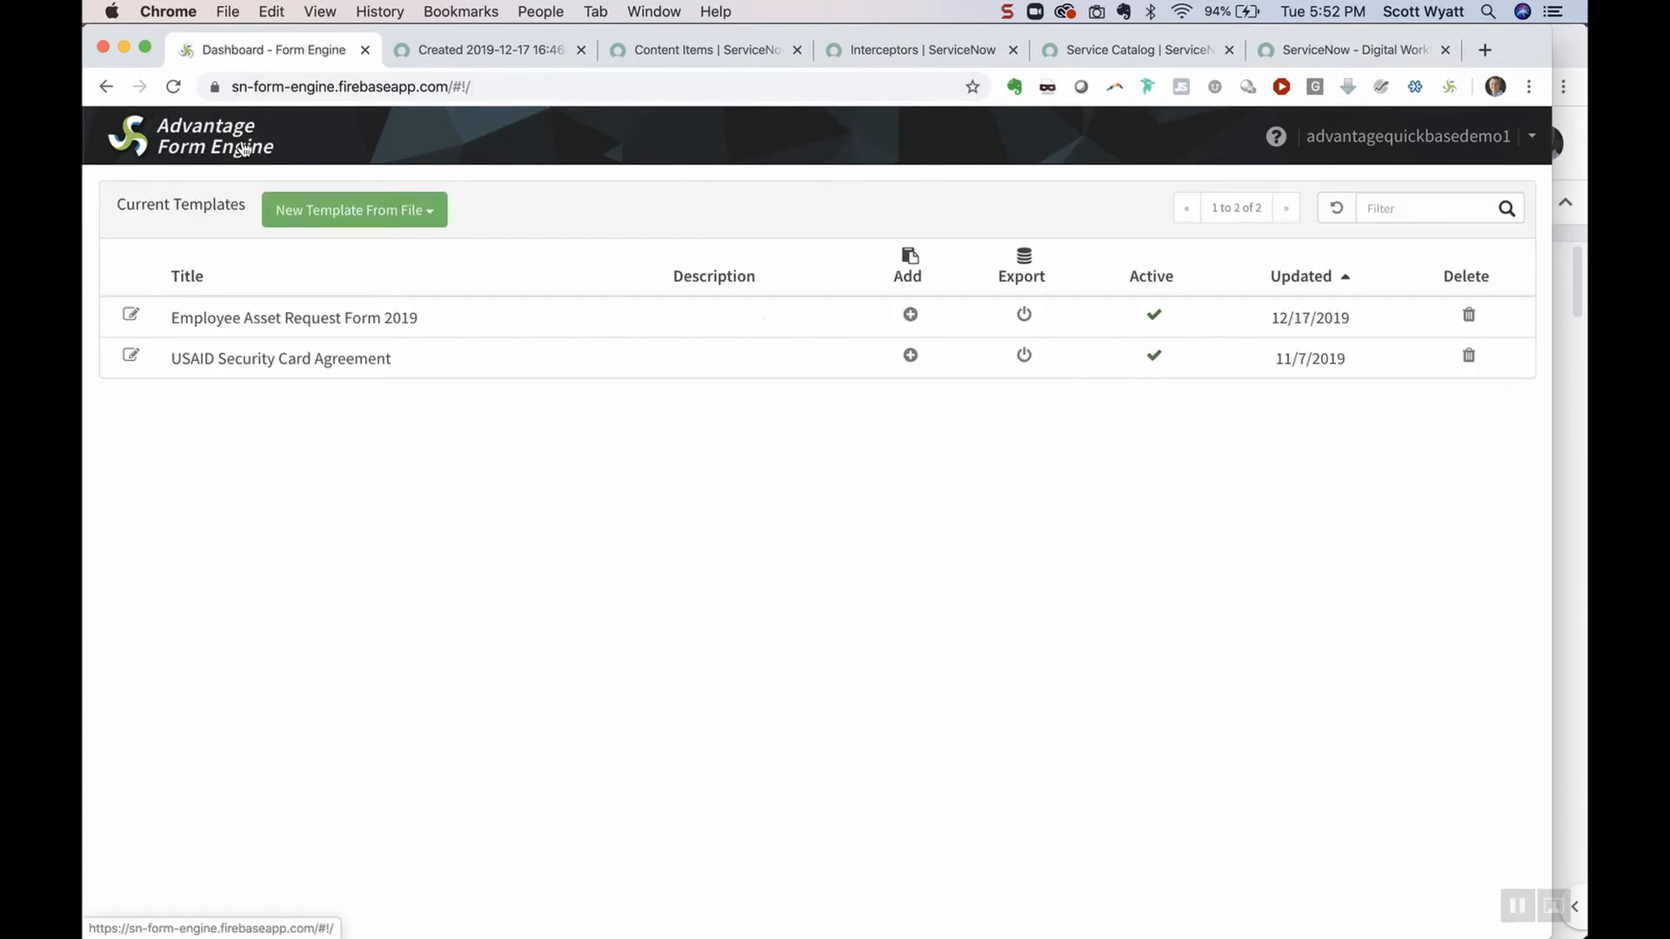
{"action": "left_click", "coordinate": [1389, 54]}
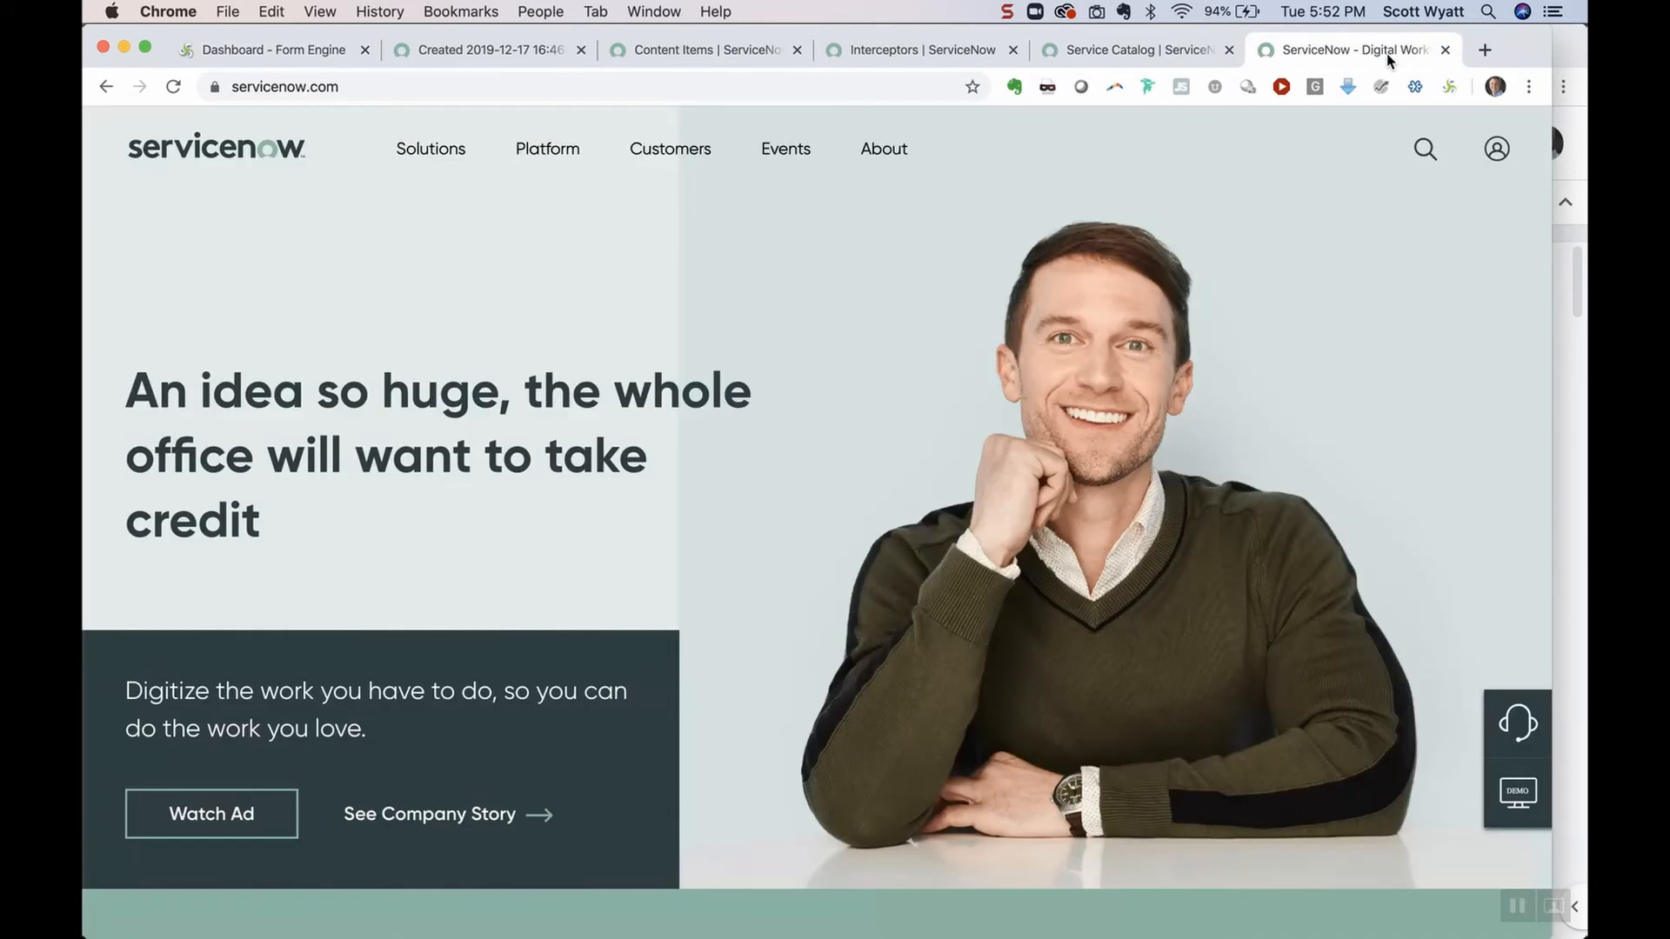
{"action": "key", "text": "super+shift+4"}
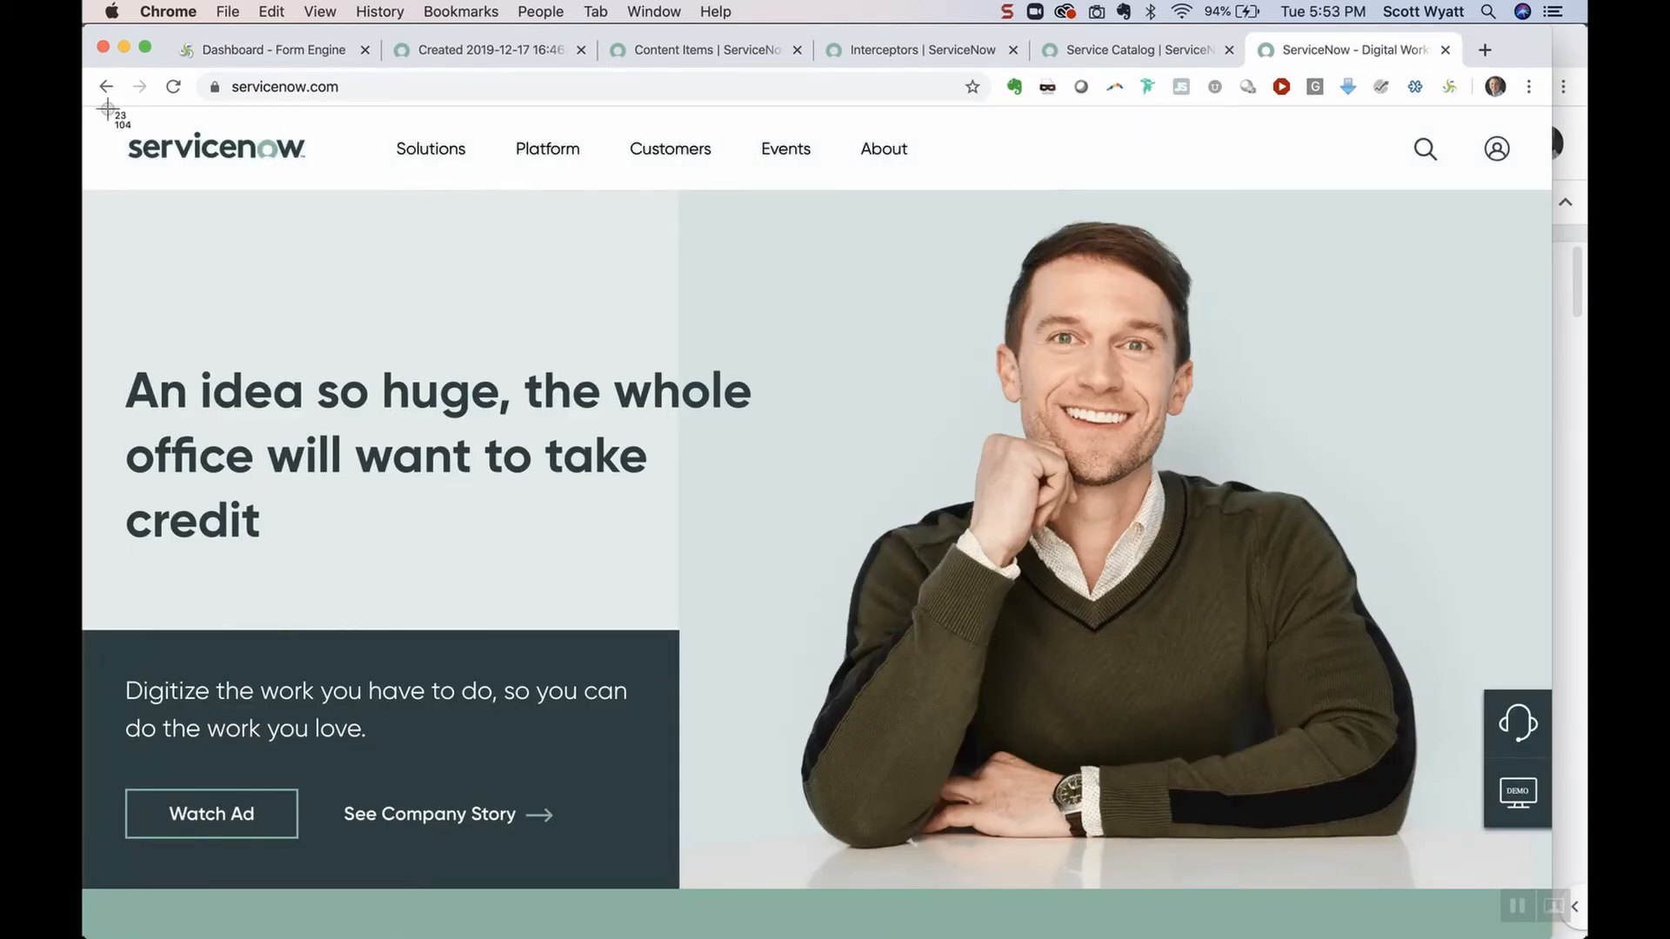
{"action": "left_click_drag", "start_coordinate": [94, 112], "coordinate": [834, 595]}
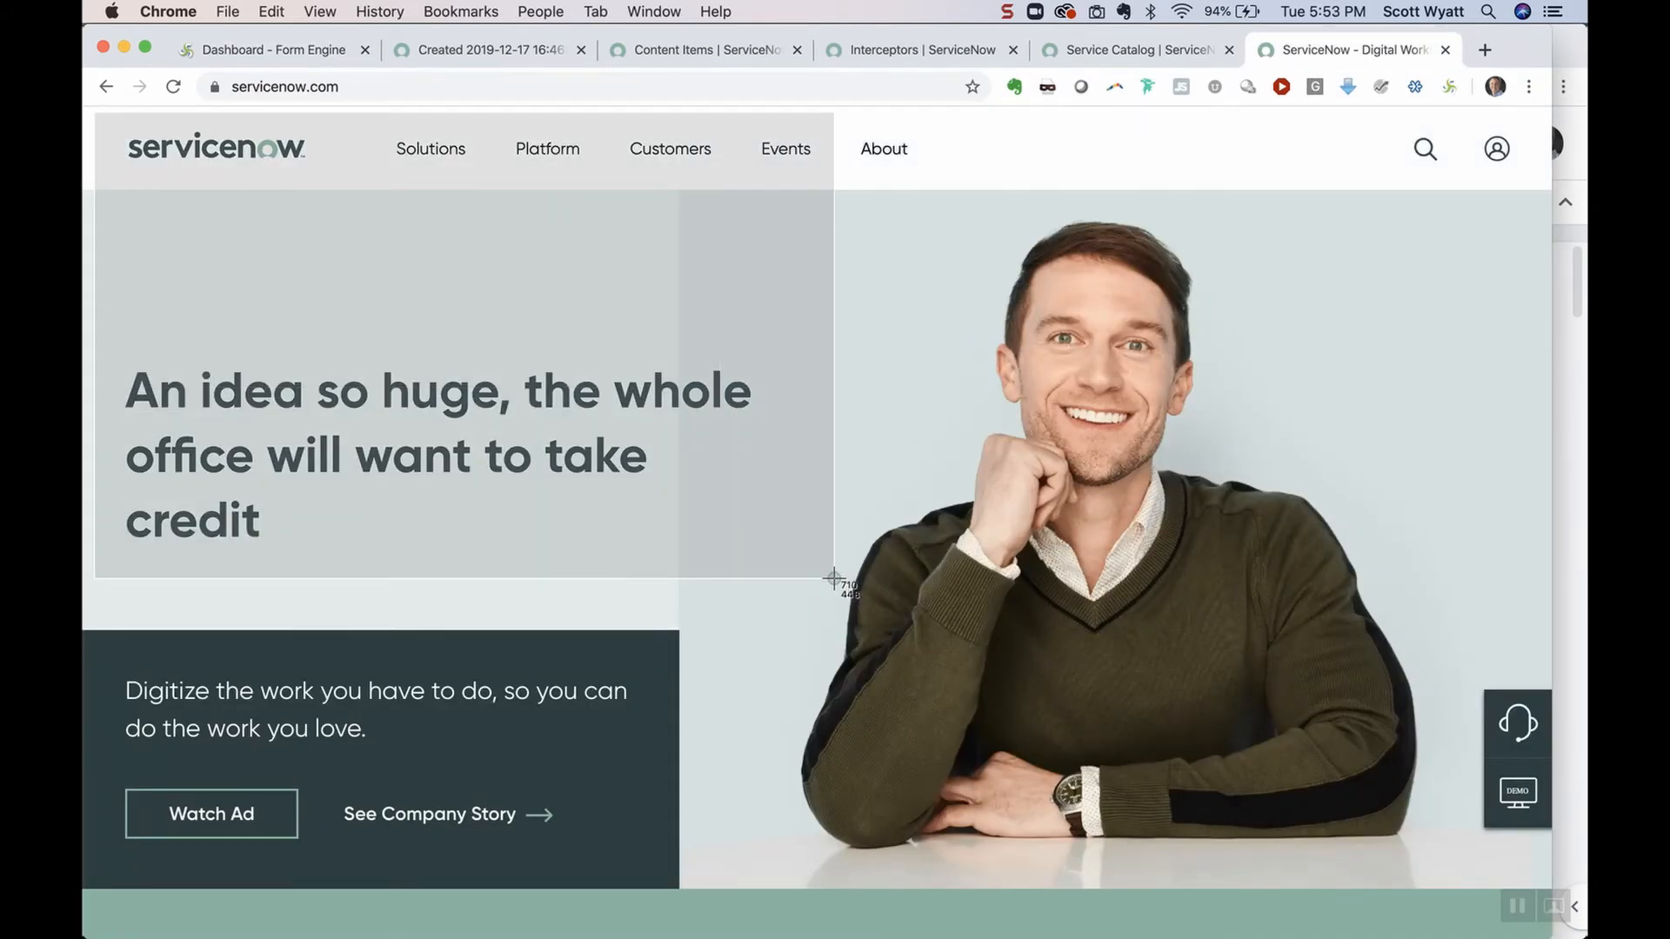
{"action": "left_click", "coordinate": [278, 49]}
{"action": "left_click", "coordinate": [371, 216]}
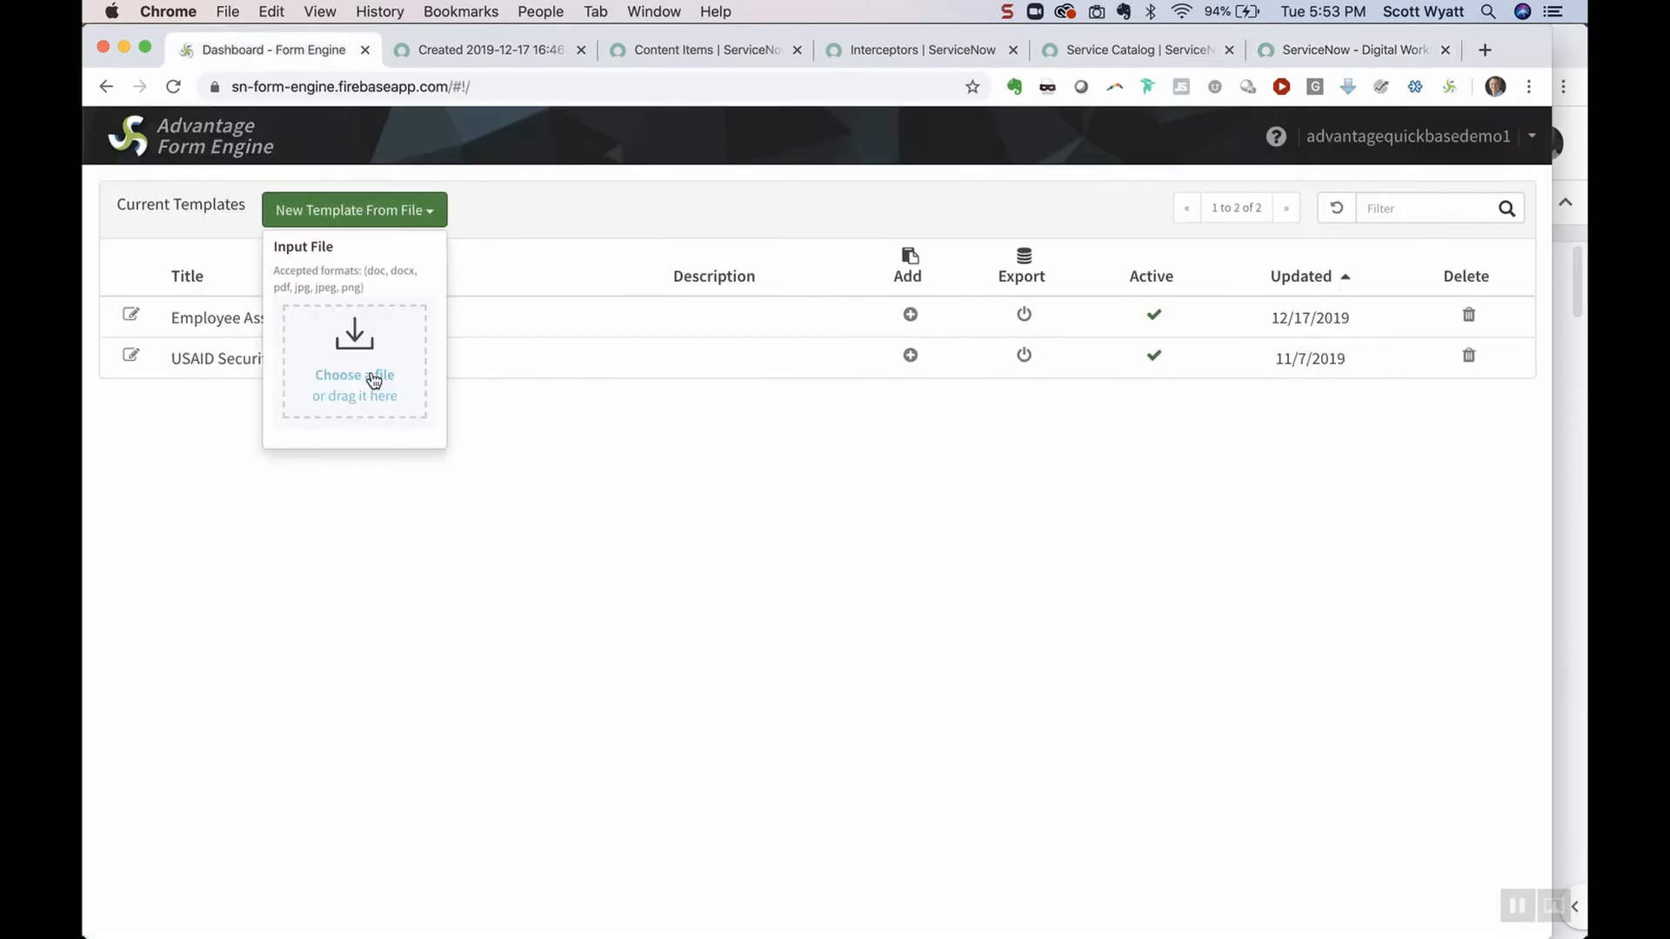
Build a new template from the grabbit/grab197 screenshot, targeting the Webinar Registration table
{"action": "left_click", "coordinate": [364, 395]}
{"action": "left_click", "coordinate": [175, 322]}
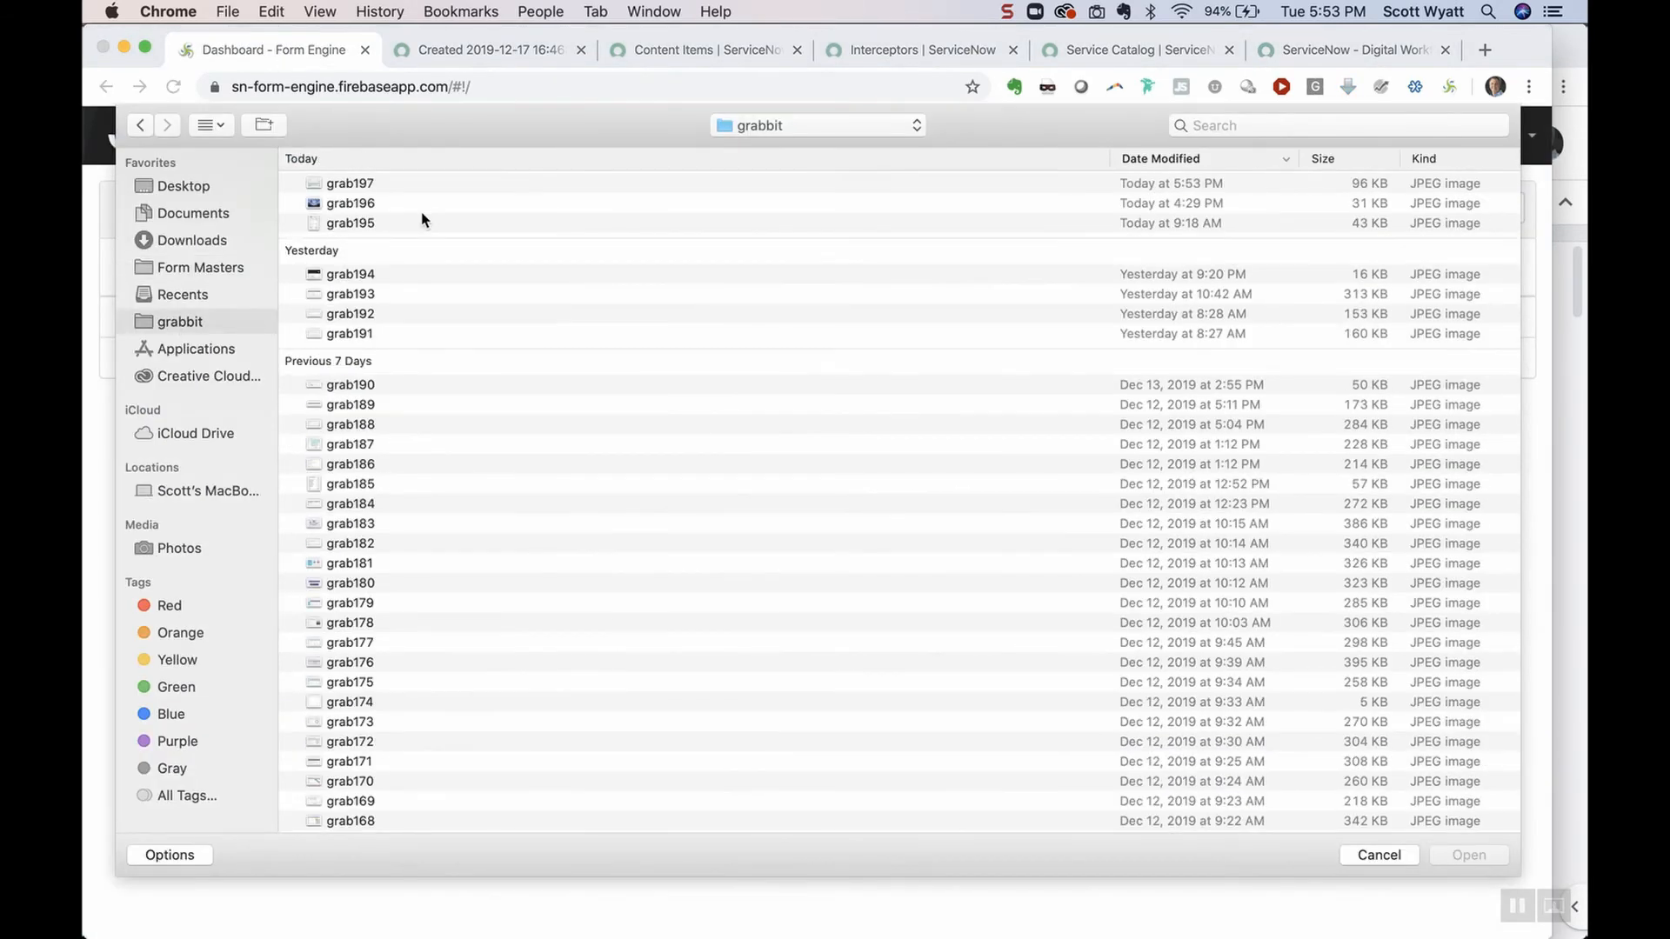
{"action": "double_click", "coordinate": [447, 182]}
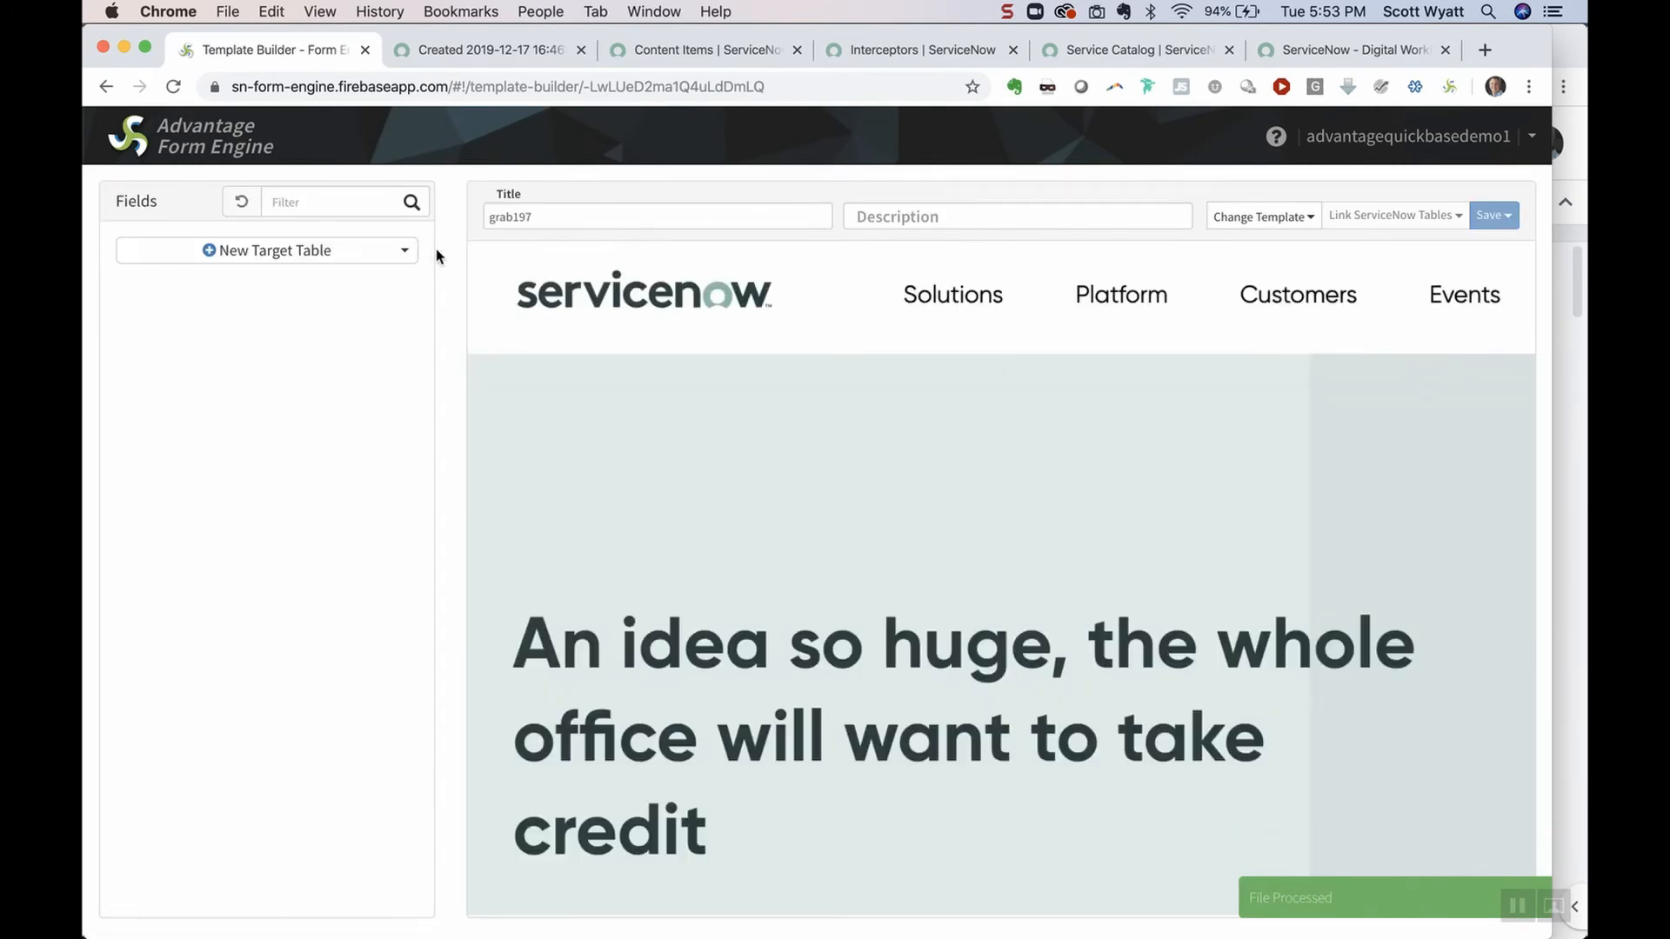
{"action": "left_click", "coordinate": [403, 252]}
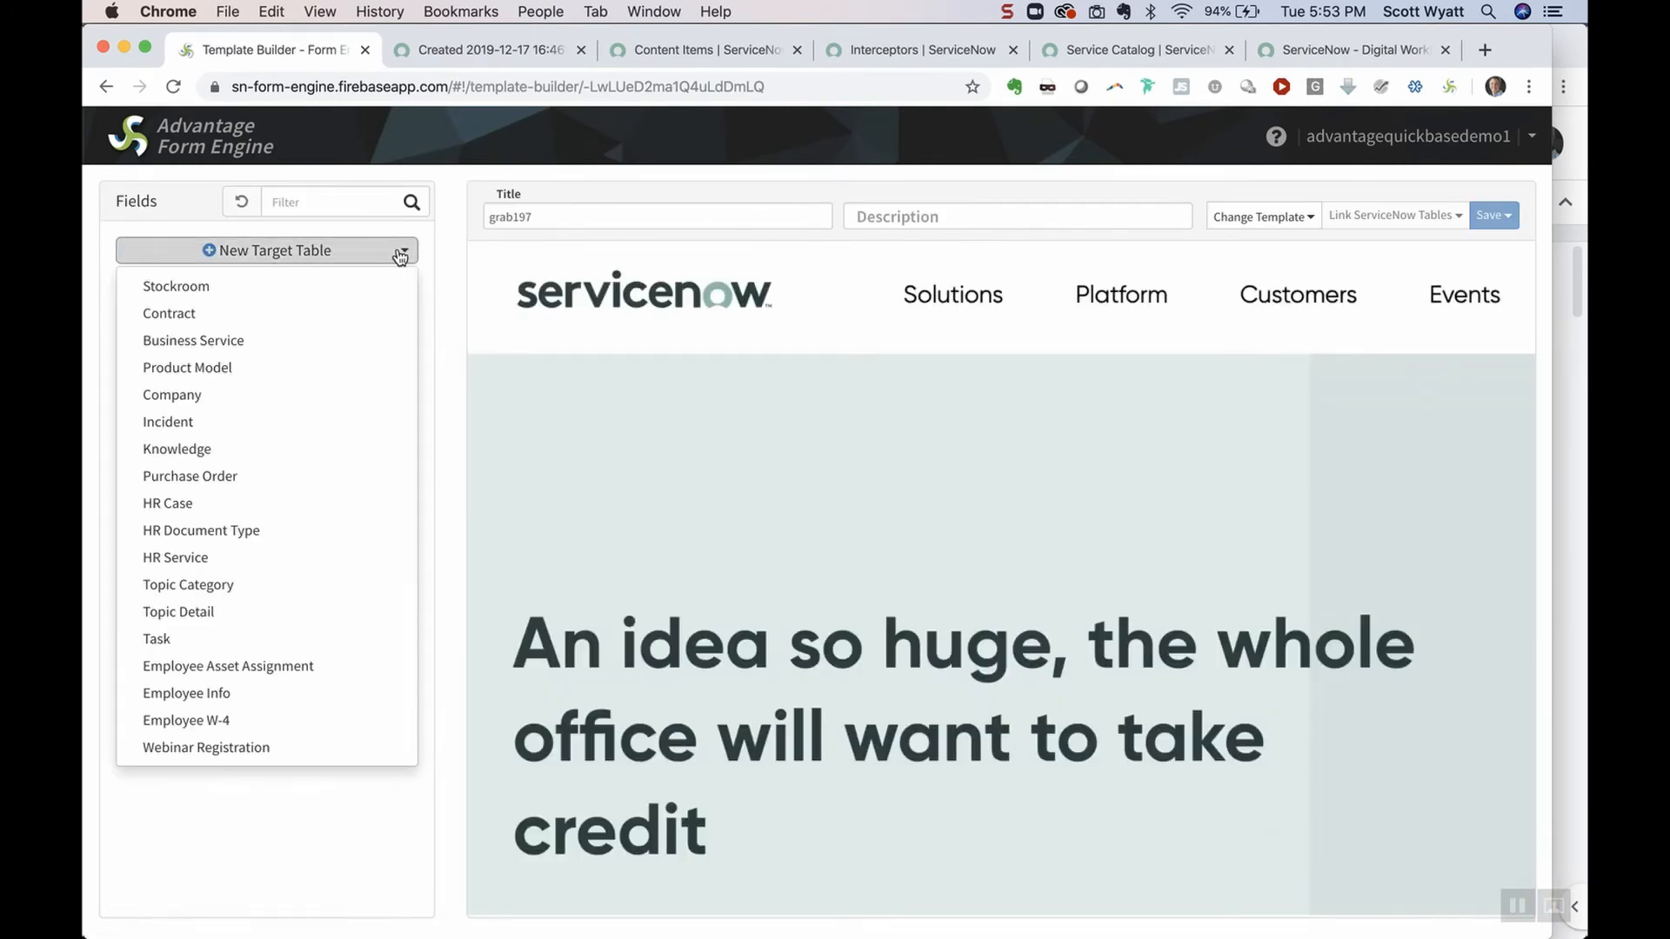
{"action": "left_click", "coordinate": [275, 746]}
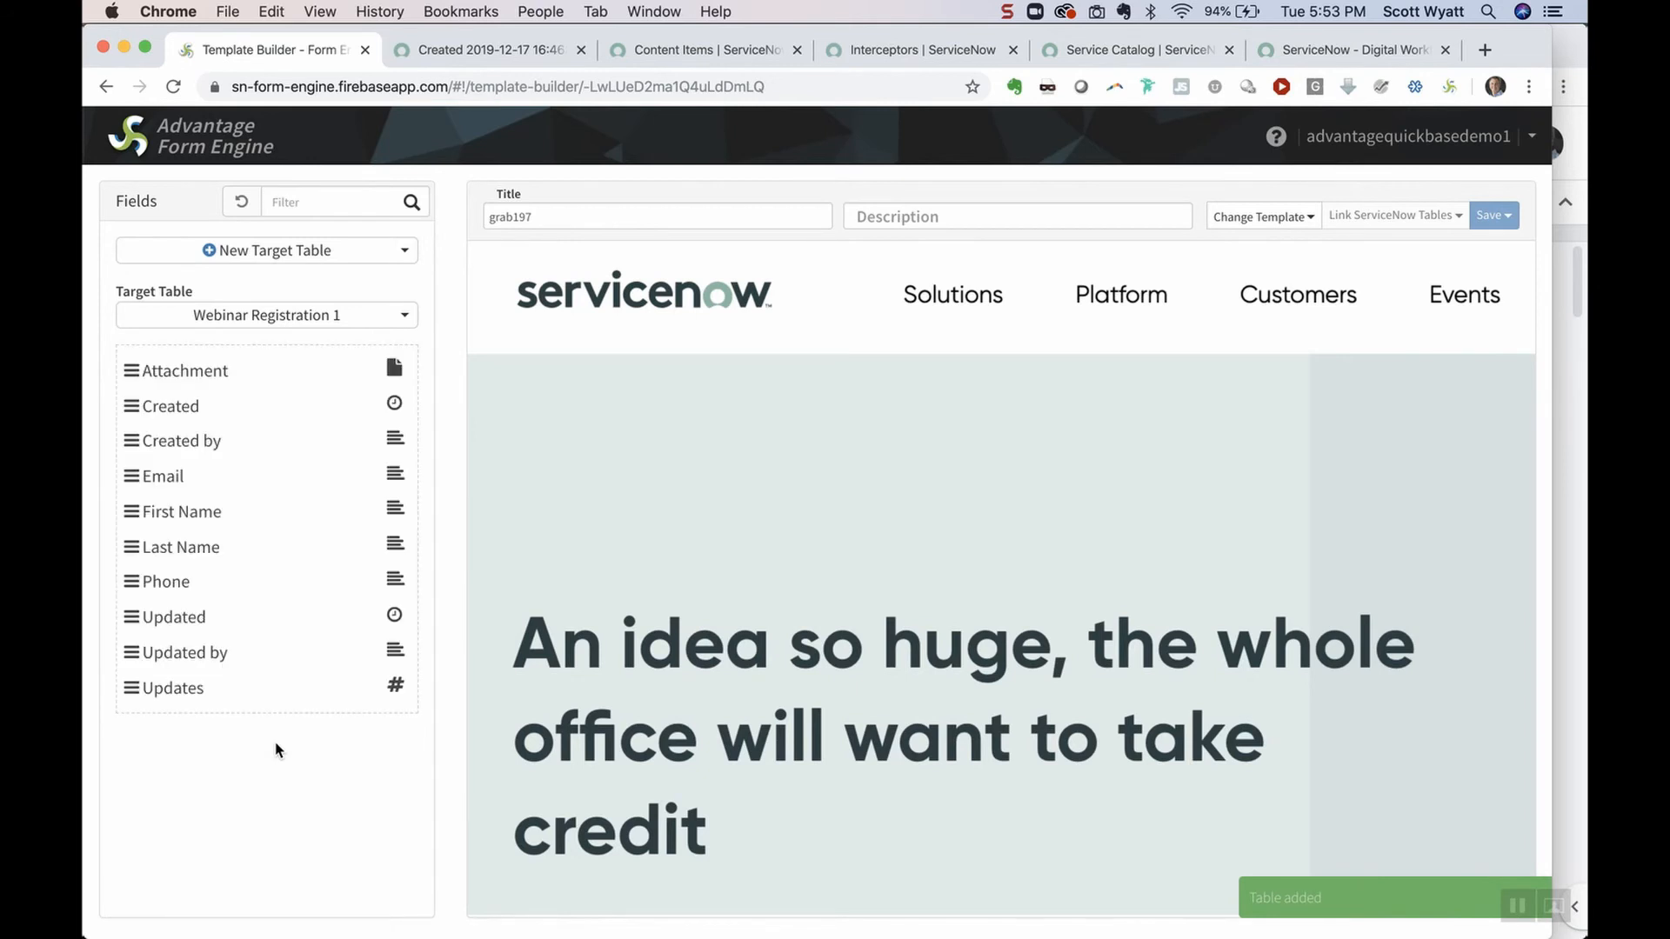
Place First Name, Last Name, Email and Phone fields in a two-column layout on the screenshot
{"action": "left_click_drag", "start_coordinate": [209, 511], "coordinate": [633, 407]}
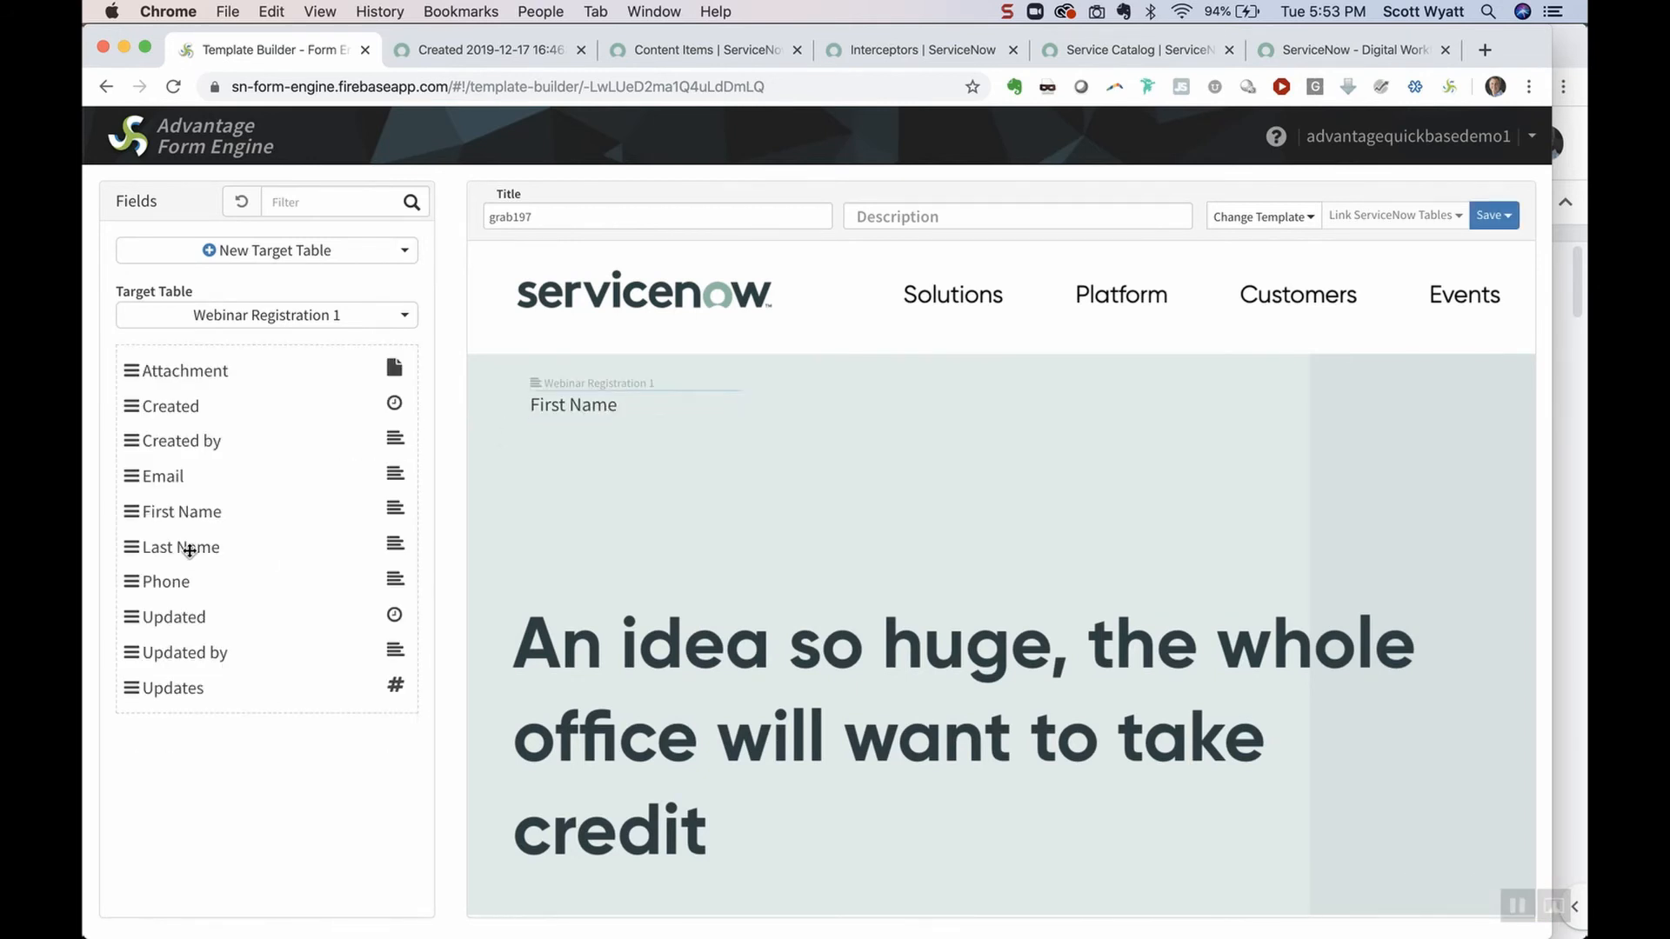
{"action": "left_click_drag", "start_coordinate": [189, 550], "coordinate": [854, 406]}
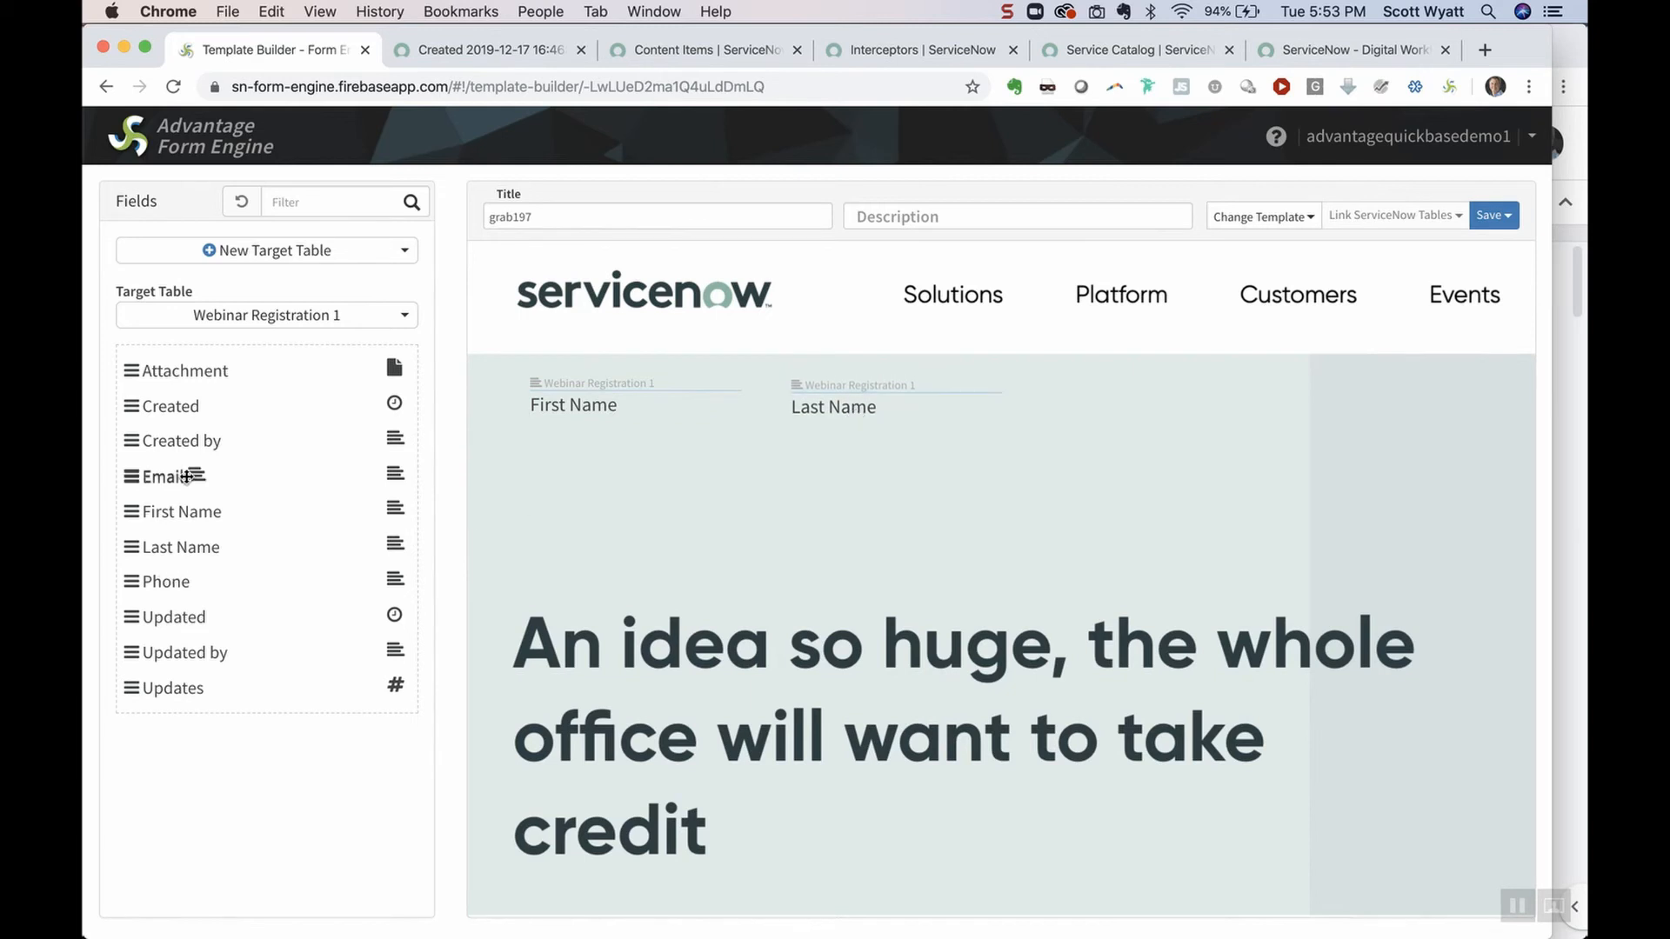
{"action": "left_click_drag", "start_coordinate": [186, 476], "coordinate": [565, 459]}
{"action": "left_click_drag", "start_coordinate": [165, 581], "coordinate": [856, 453]}
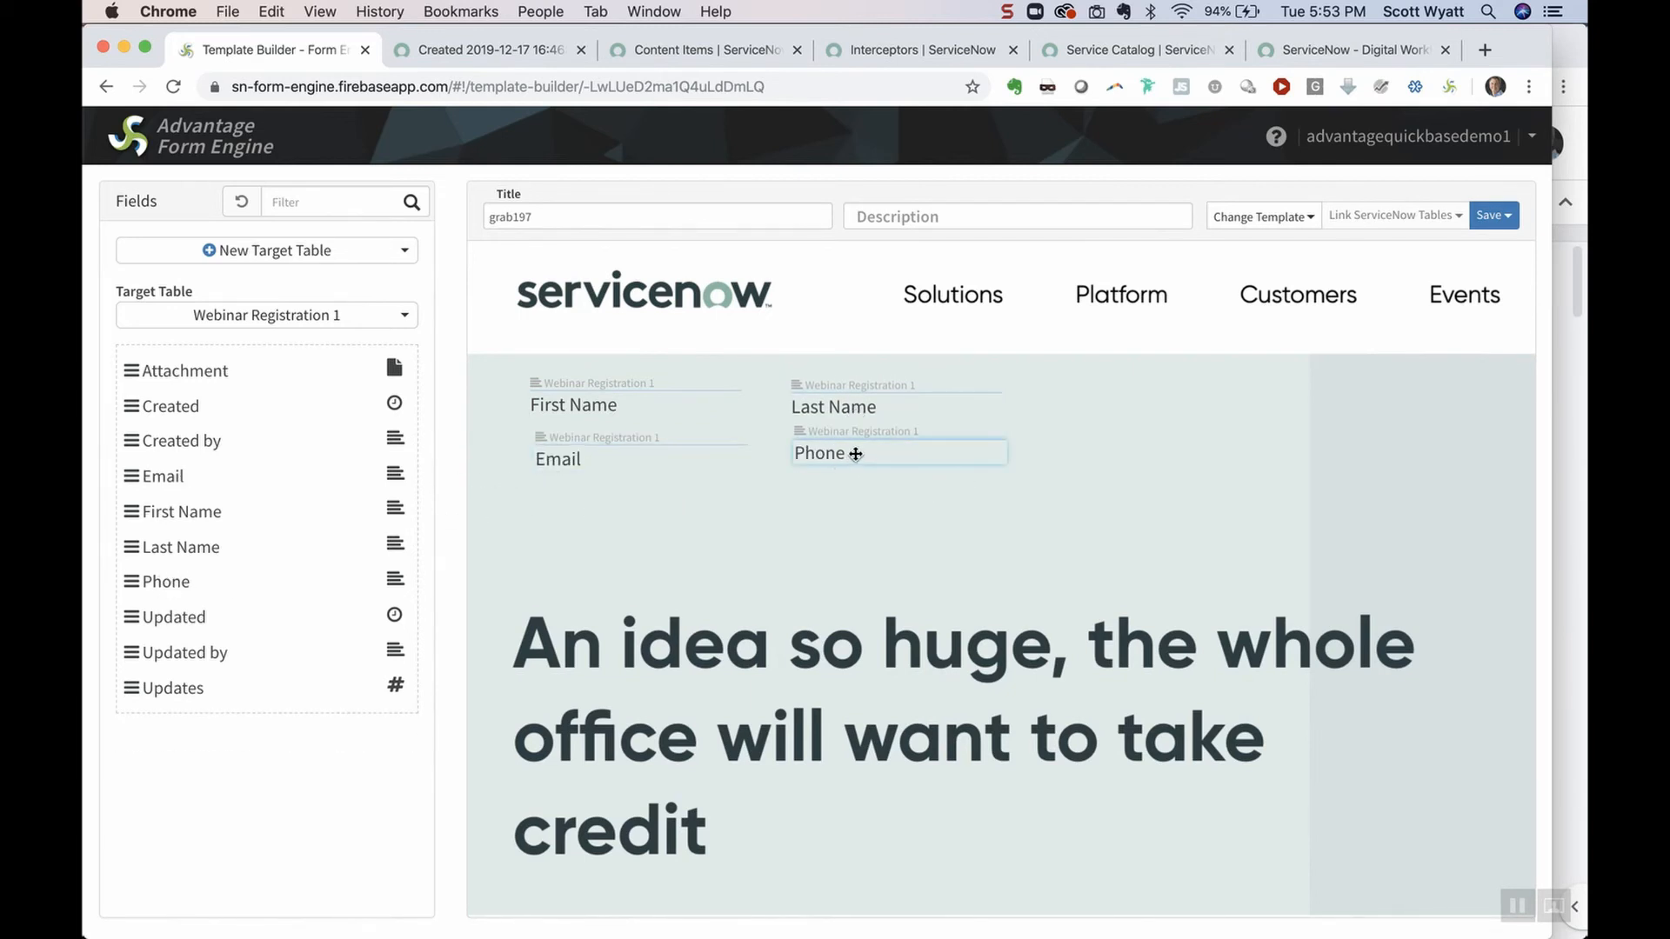
Retitle the template 'Webinar registration', save it, and show its submission link
{"action": "left_click_drag", "start_coordinate": [548, 217], "coordinate": [481, 217]}
{"action": "type", "text": "Webin"}
{"action": "left_click", "coordinate": [559, 296]}
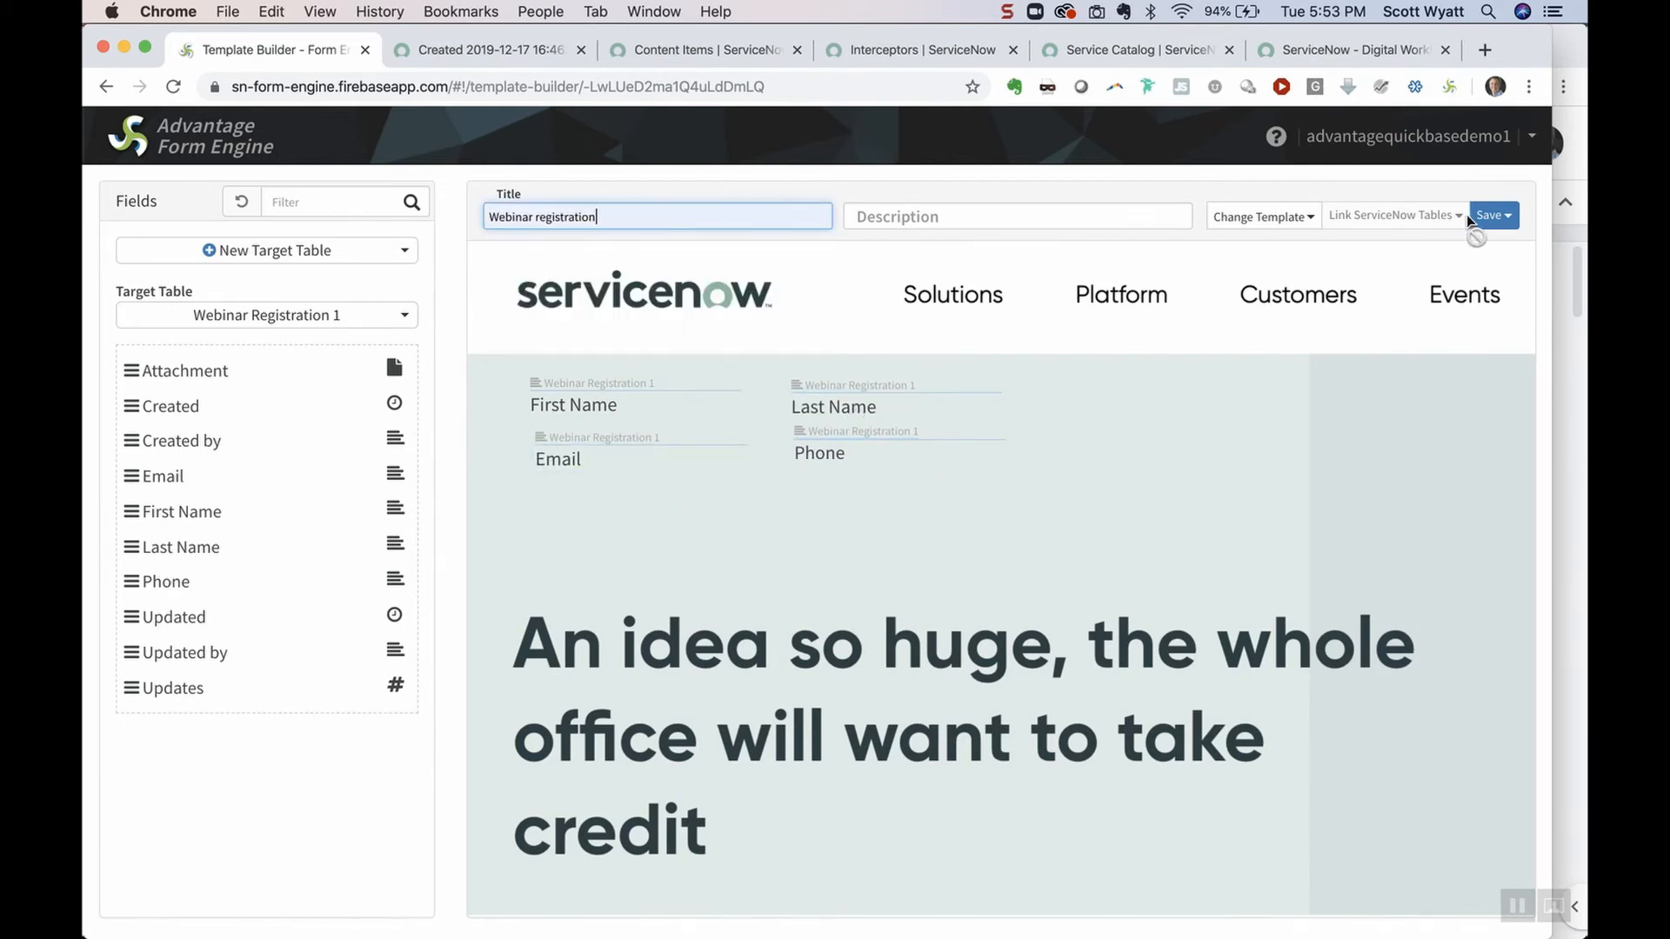
{"action": "left_click", "coordinate": [1489, 215]}
{"action": "left_click", "coordinate": [1433, 248]}
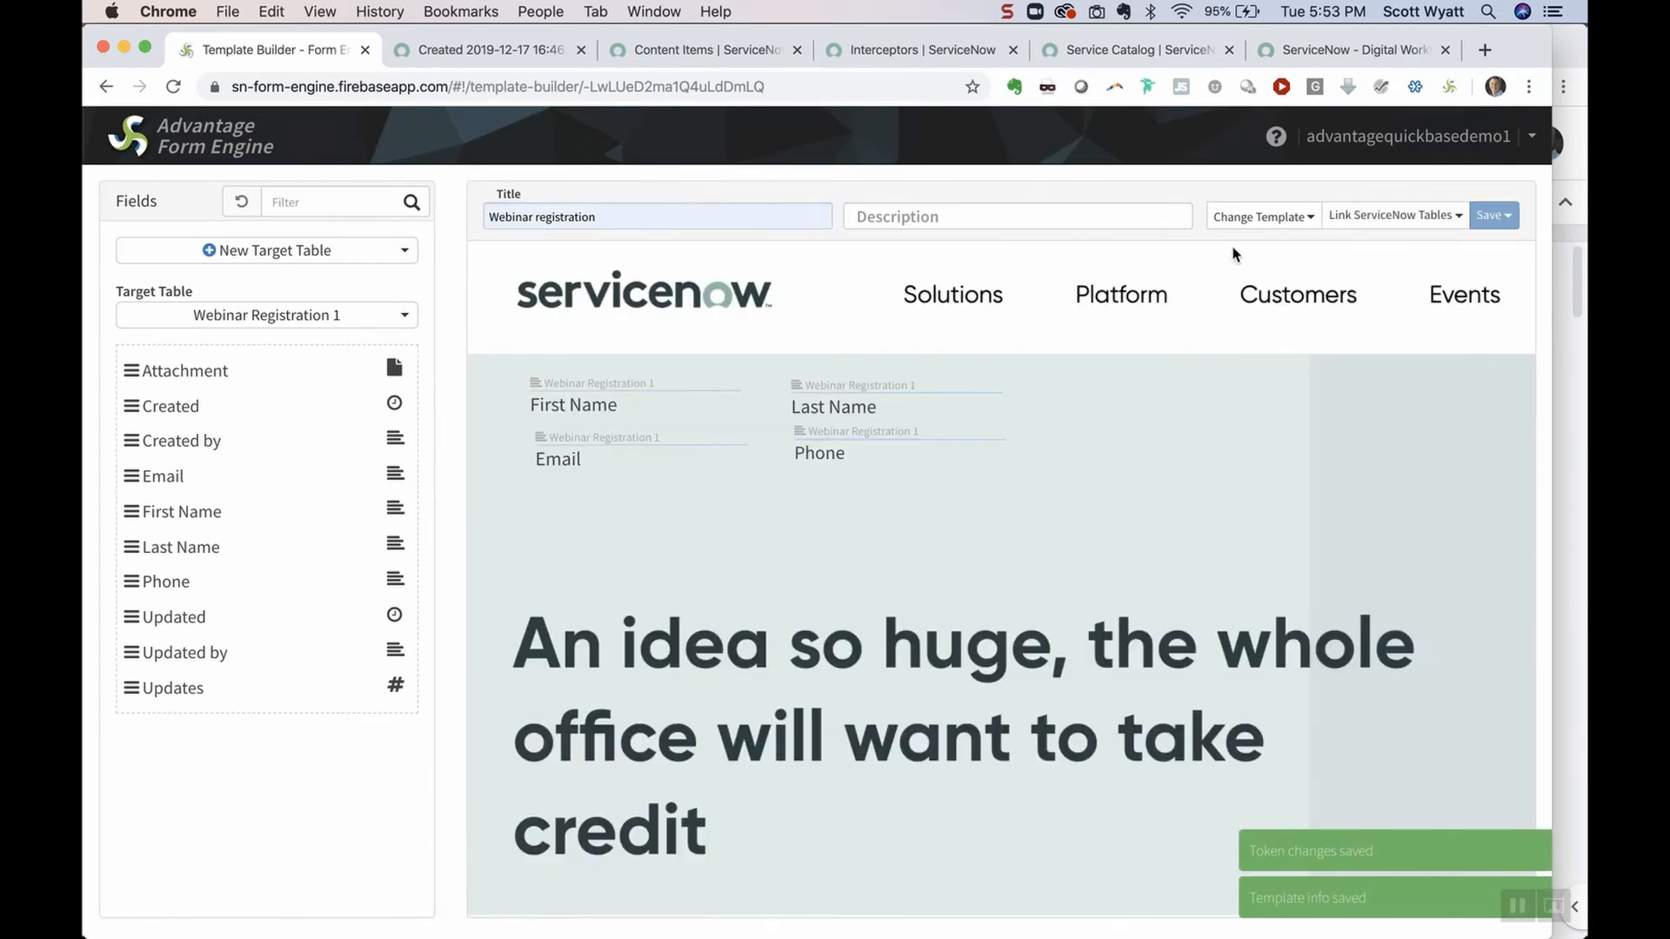
{"action": "left_click", "coordinate": [1441, 219]}
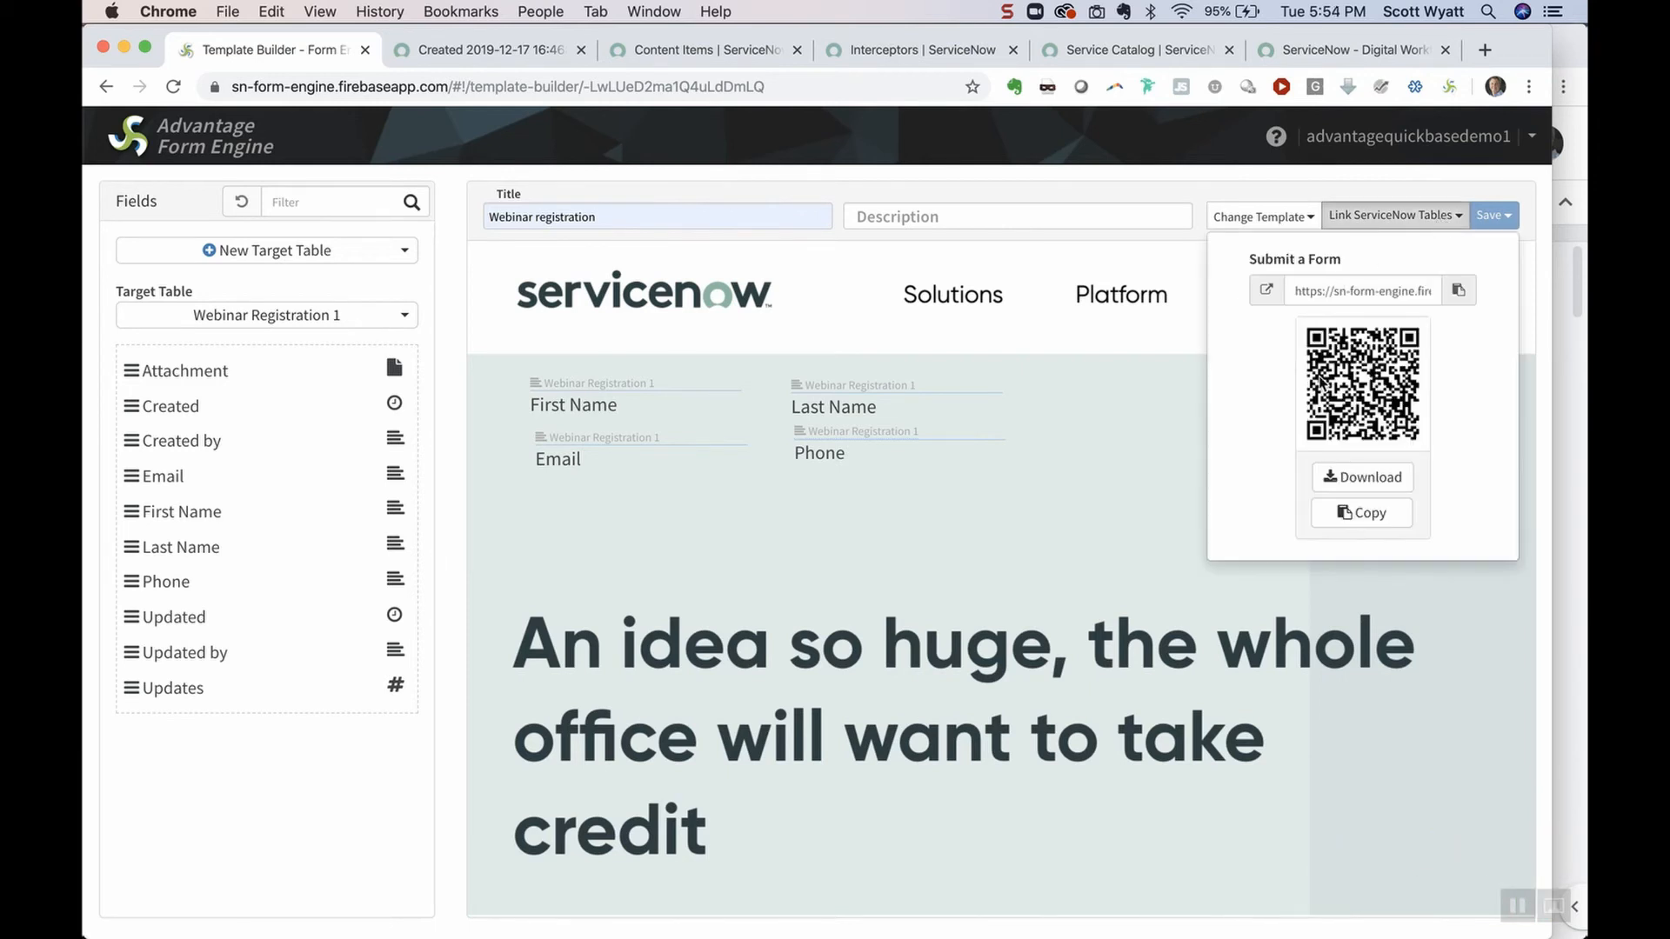
Style the First Name field blue and save the Webinar registration template
{"action": "left_click", "coordinate": [1270, 292]}
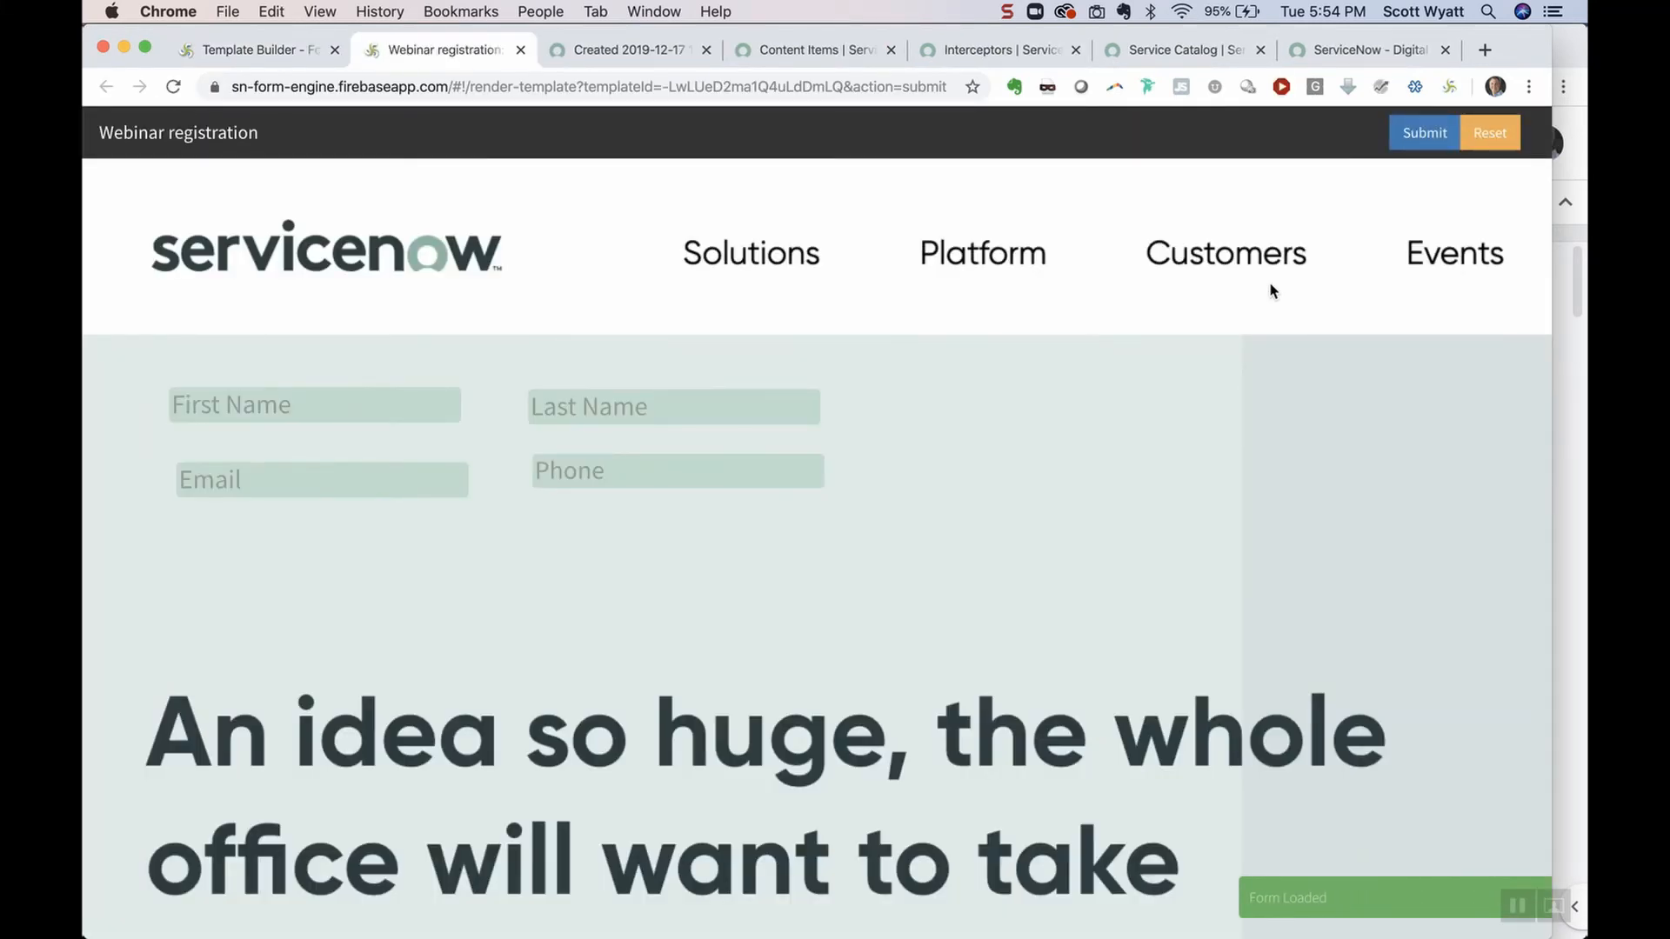
{"action": "left_click", "coordinate": [278, 50]}
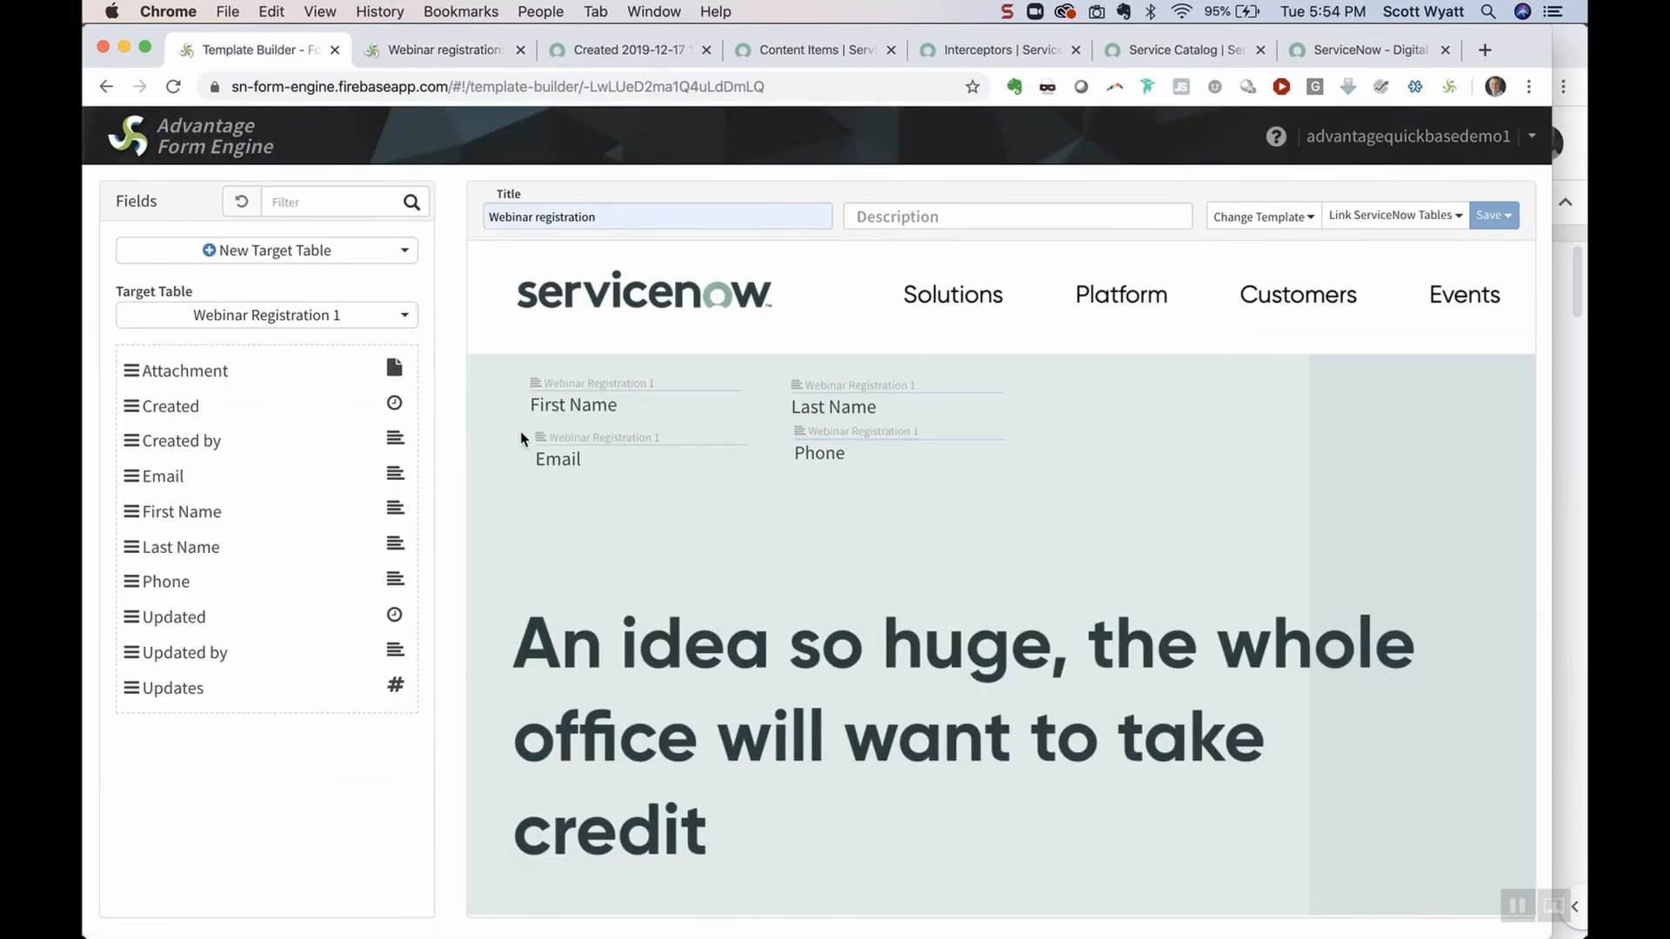
{"action": "double_click", "coordinate": [618, 406]}
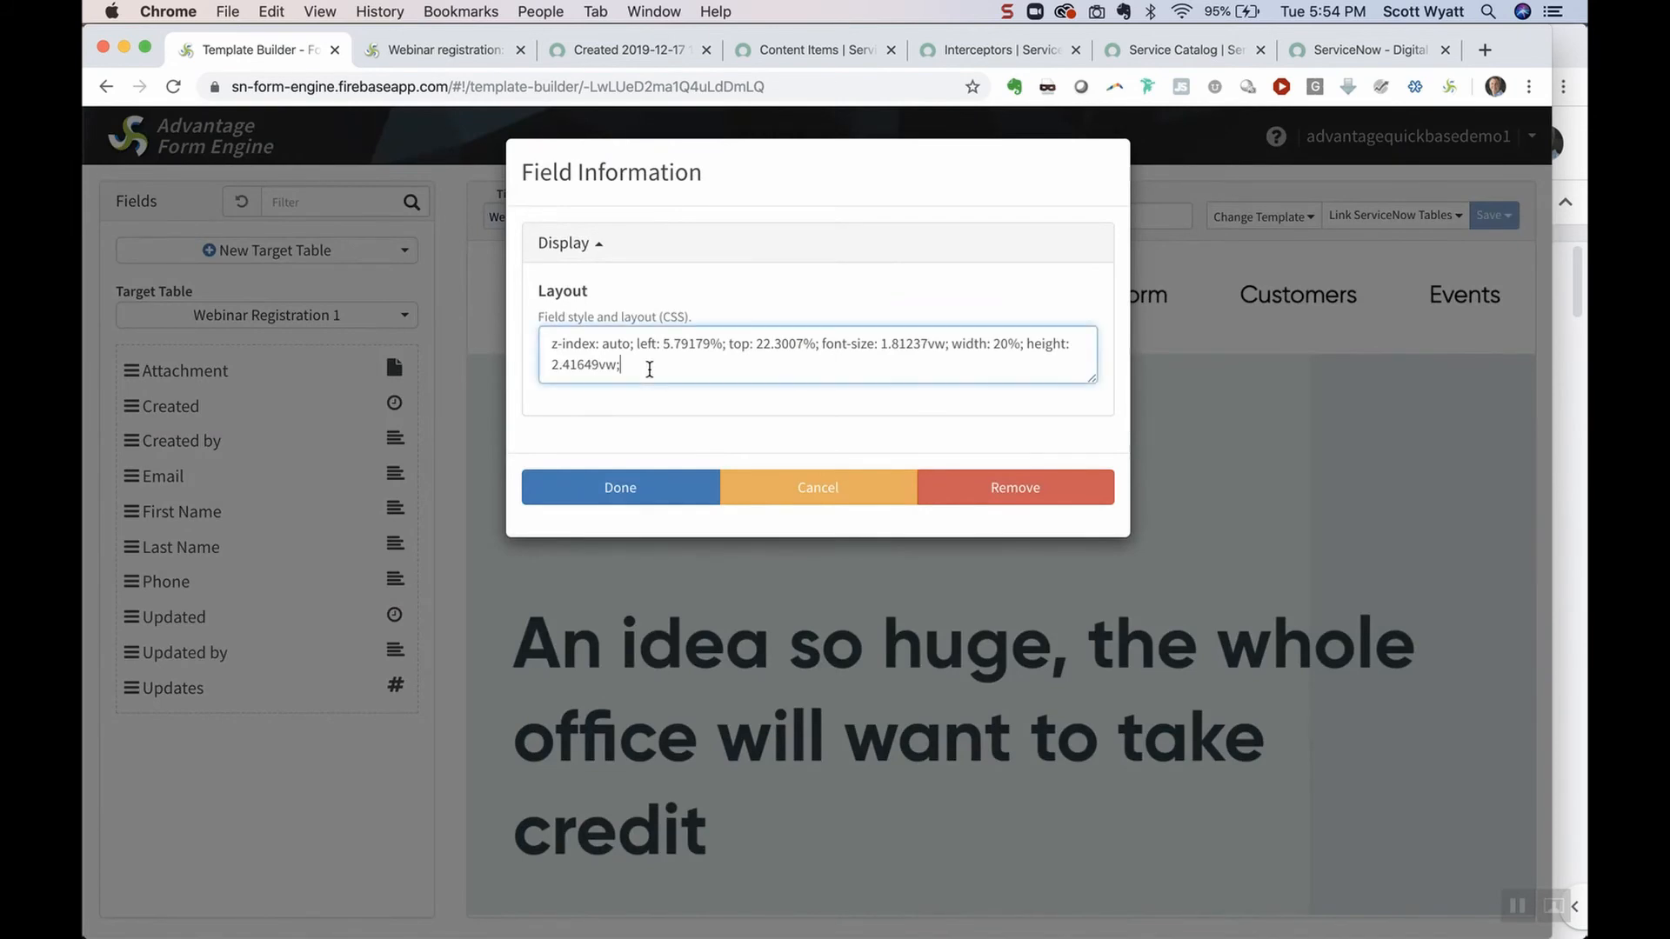
{"action": "type", "text": "color: blue;"}
{"action": "left_click", "coordinate": [625, 486]}
{"action": "left_click", "coordinate": [1491, 215]}
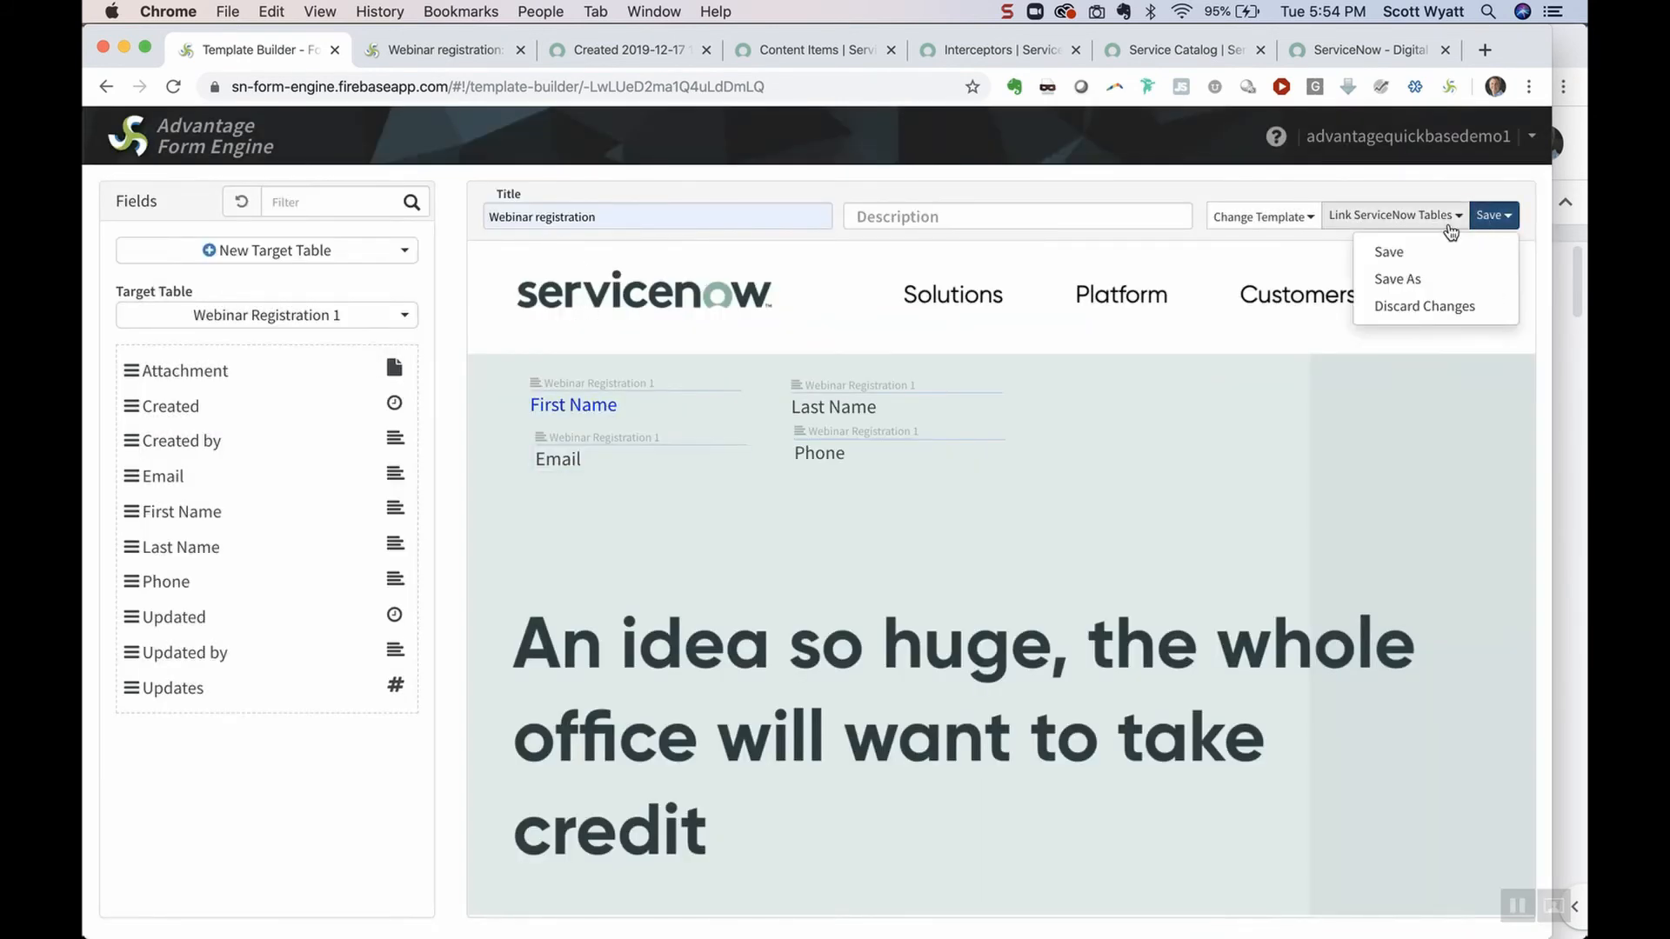
{"action": "left_click", "coordinate": [1435, 253]}
Submit a test registration with a typed first name and autofilled last name, email and phone
{"action": "left_click", "coordinate": [444, 49]}
{"action": "left_click", "coordinate": [390, 405]}
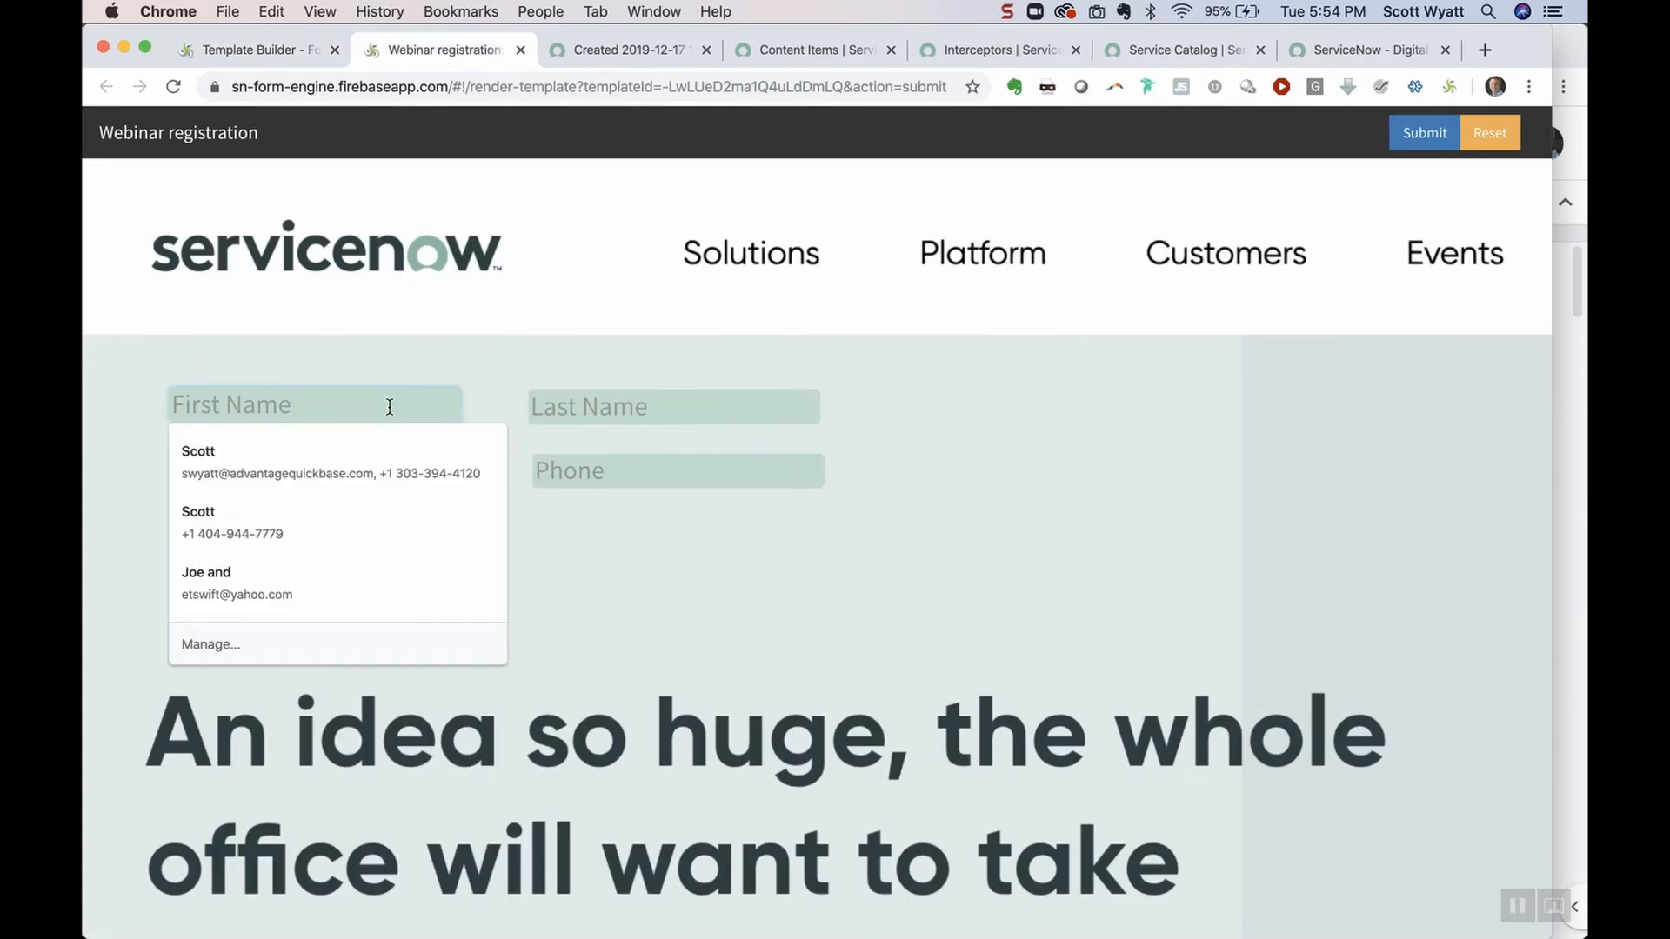
{"action": "type", "text": "Scott"}
{"action": "left_click", "coordinate": [621, 346]}
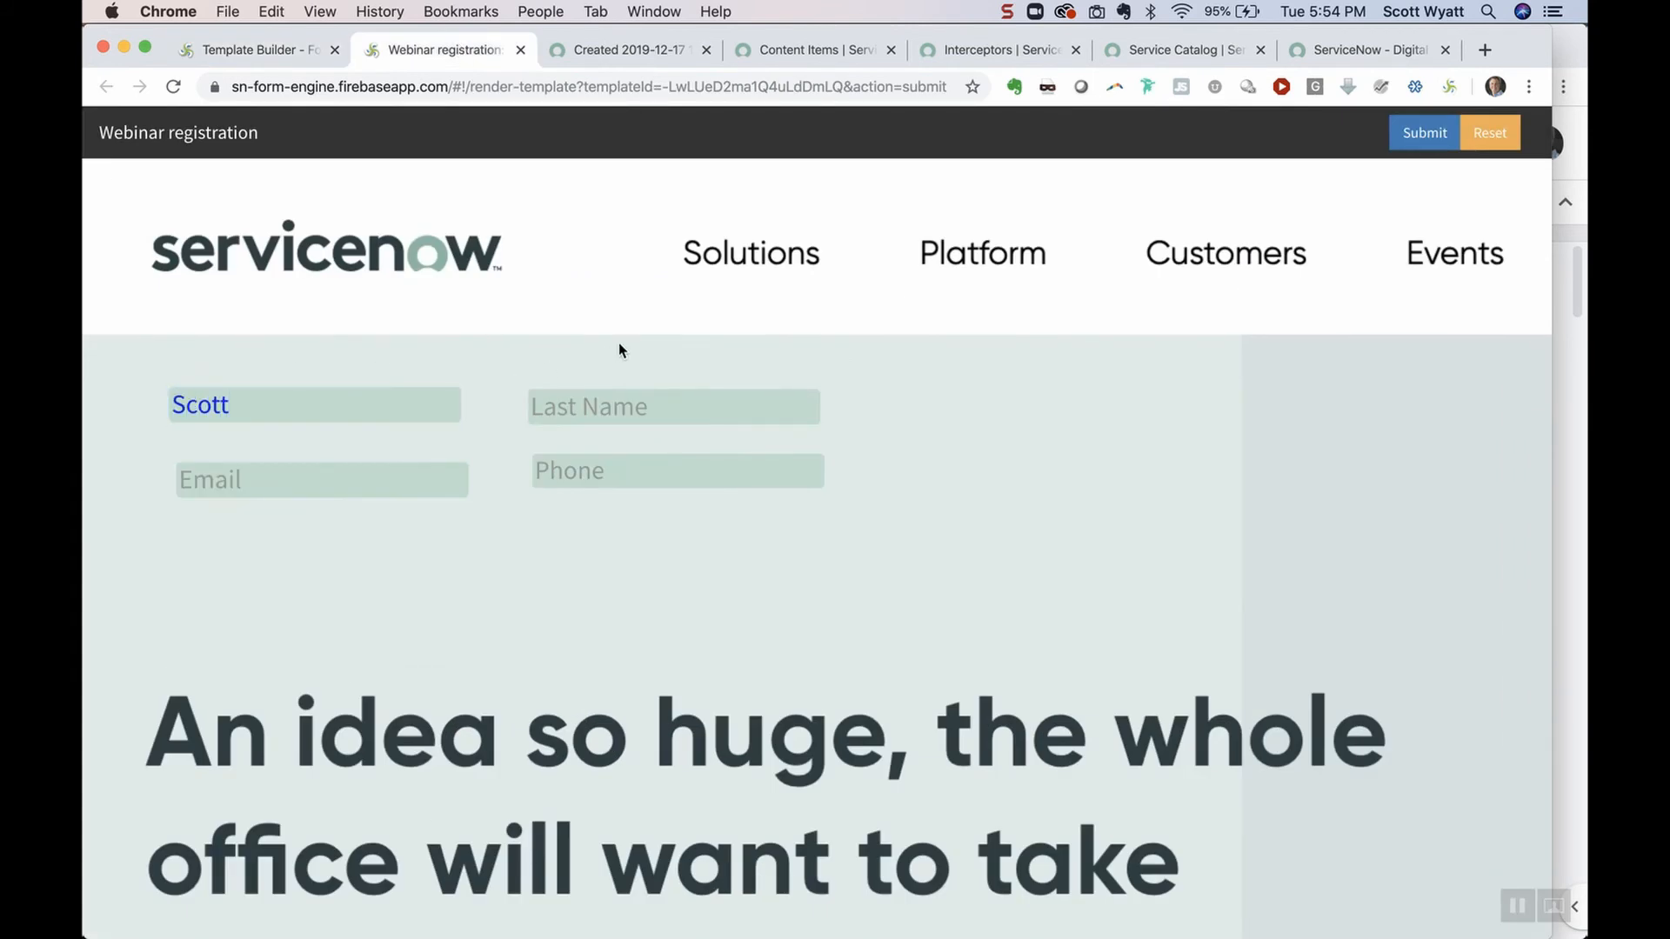
{"action": "left_click", "coordinate": [739, 414]}
{"action": "left_click", "coordinate": [697, 458]}
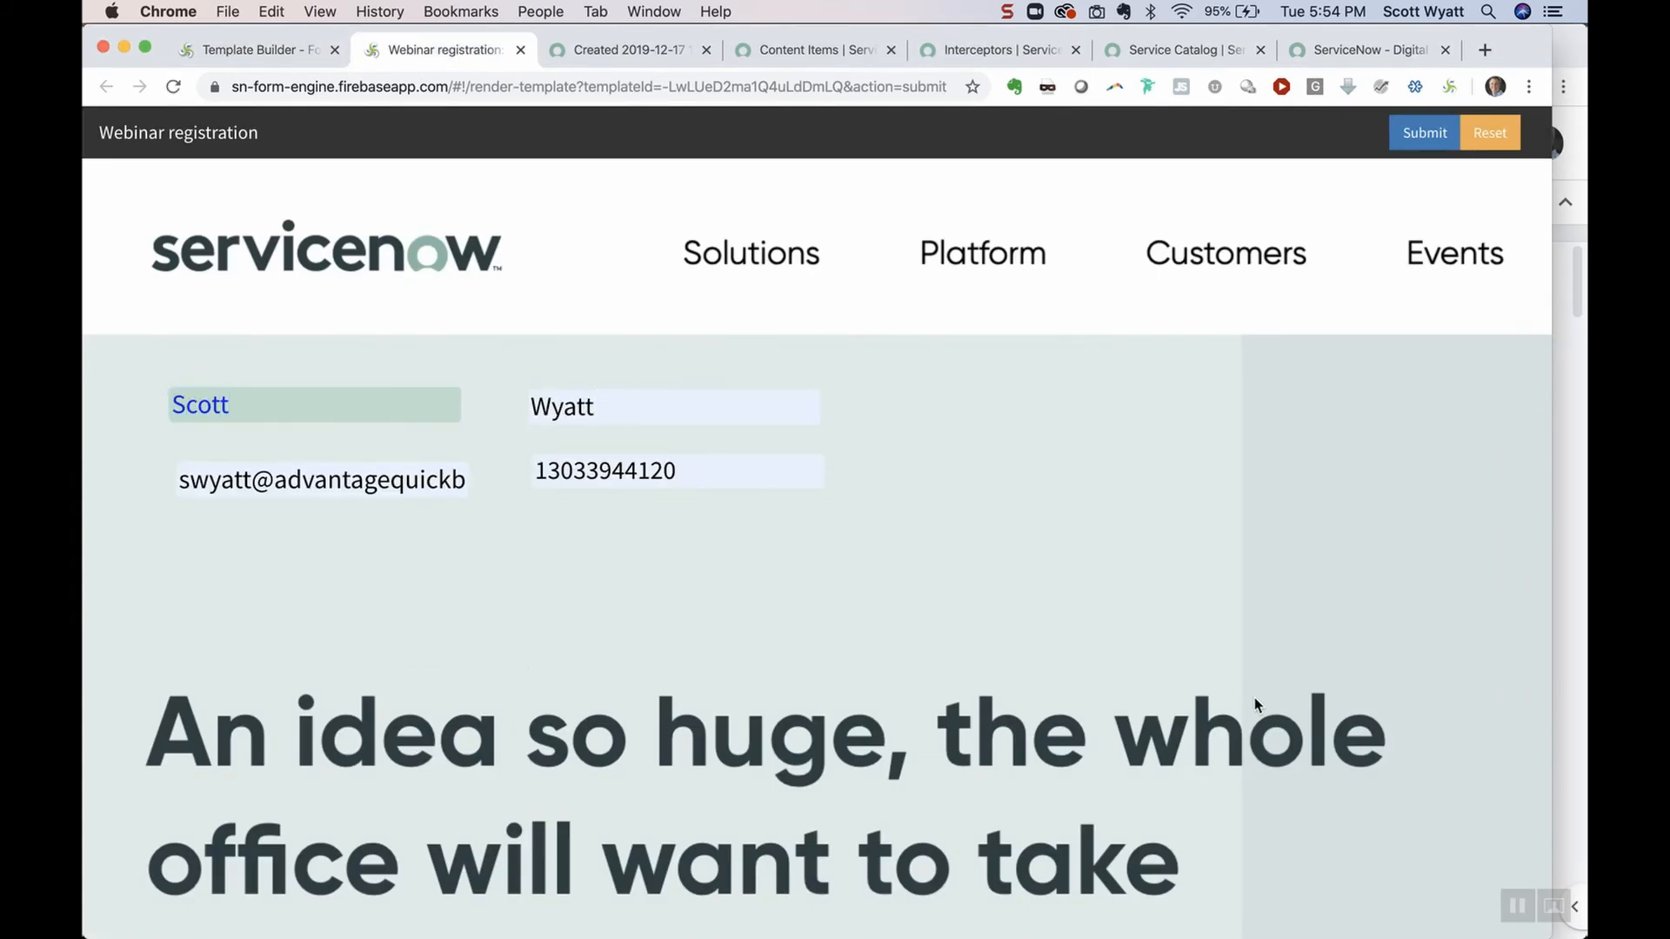
{"action": "left_click", "coordinate": [1424, 135]}
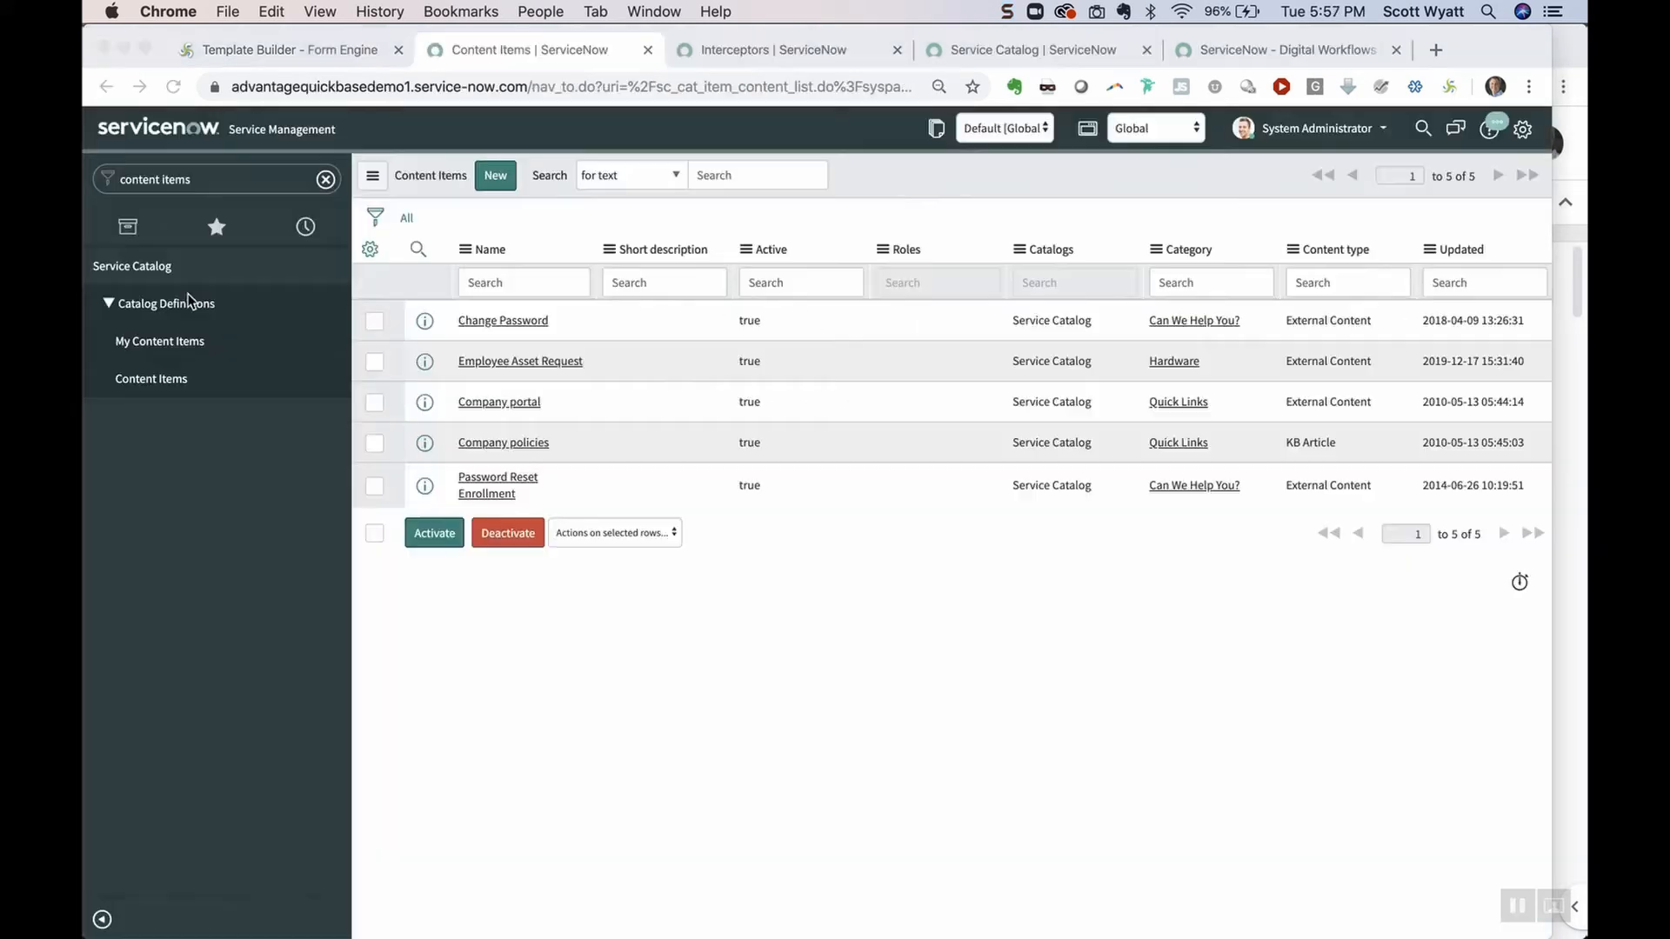
Replace the Employee Asset Request content item's URL with the form's submission URL and update it
{"action": "left_click", "coordinate": [224, 179]}
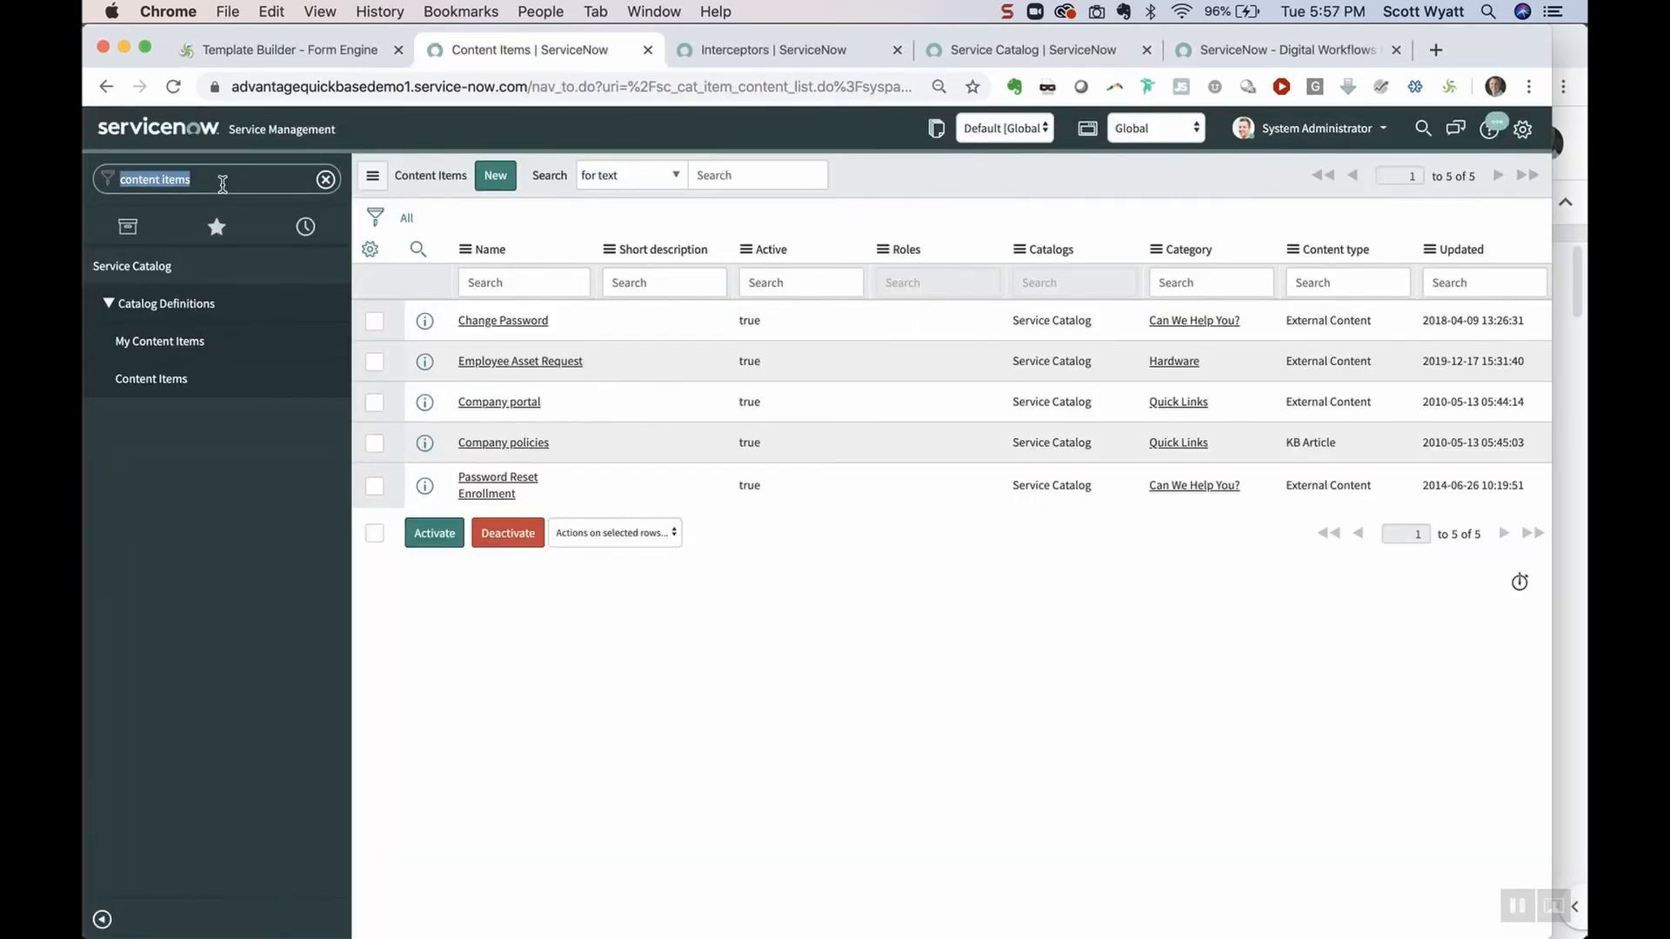
{"action": "left_click", "coordinate": [508, 363]}
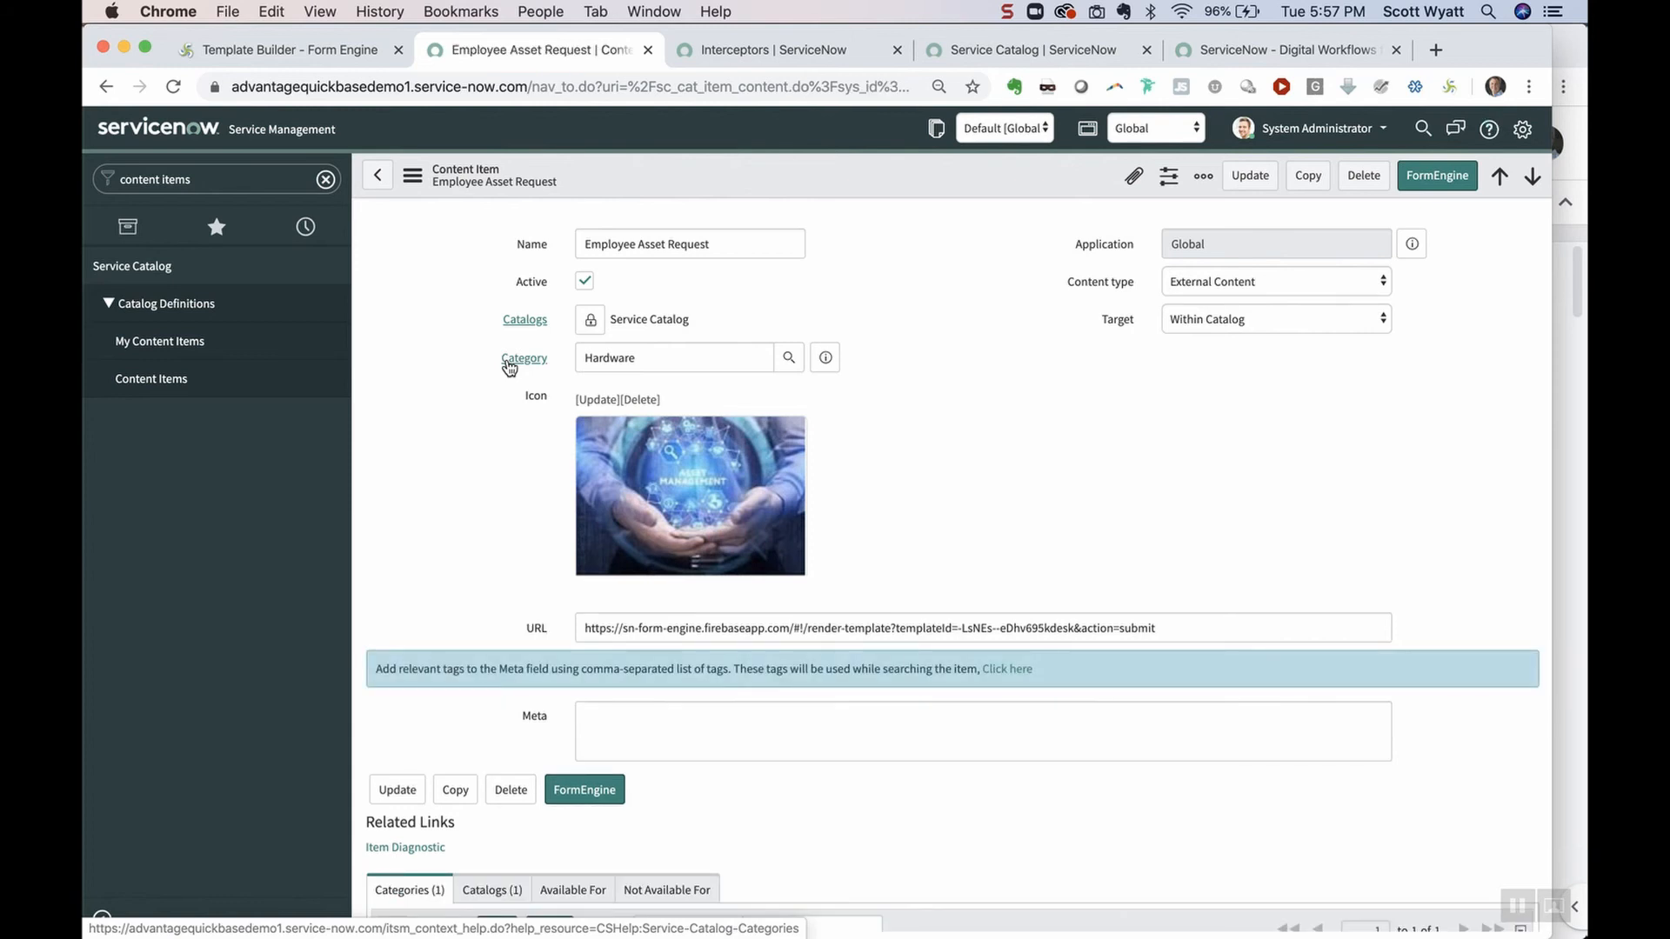
{"action": "left_click", "coordinate": [292, 53]}
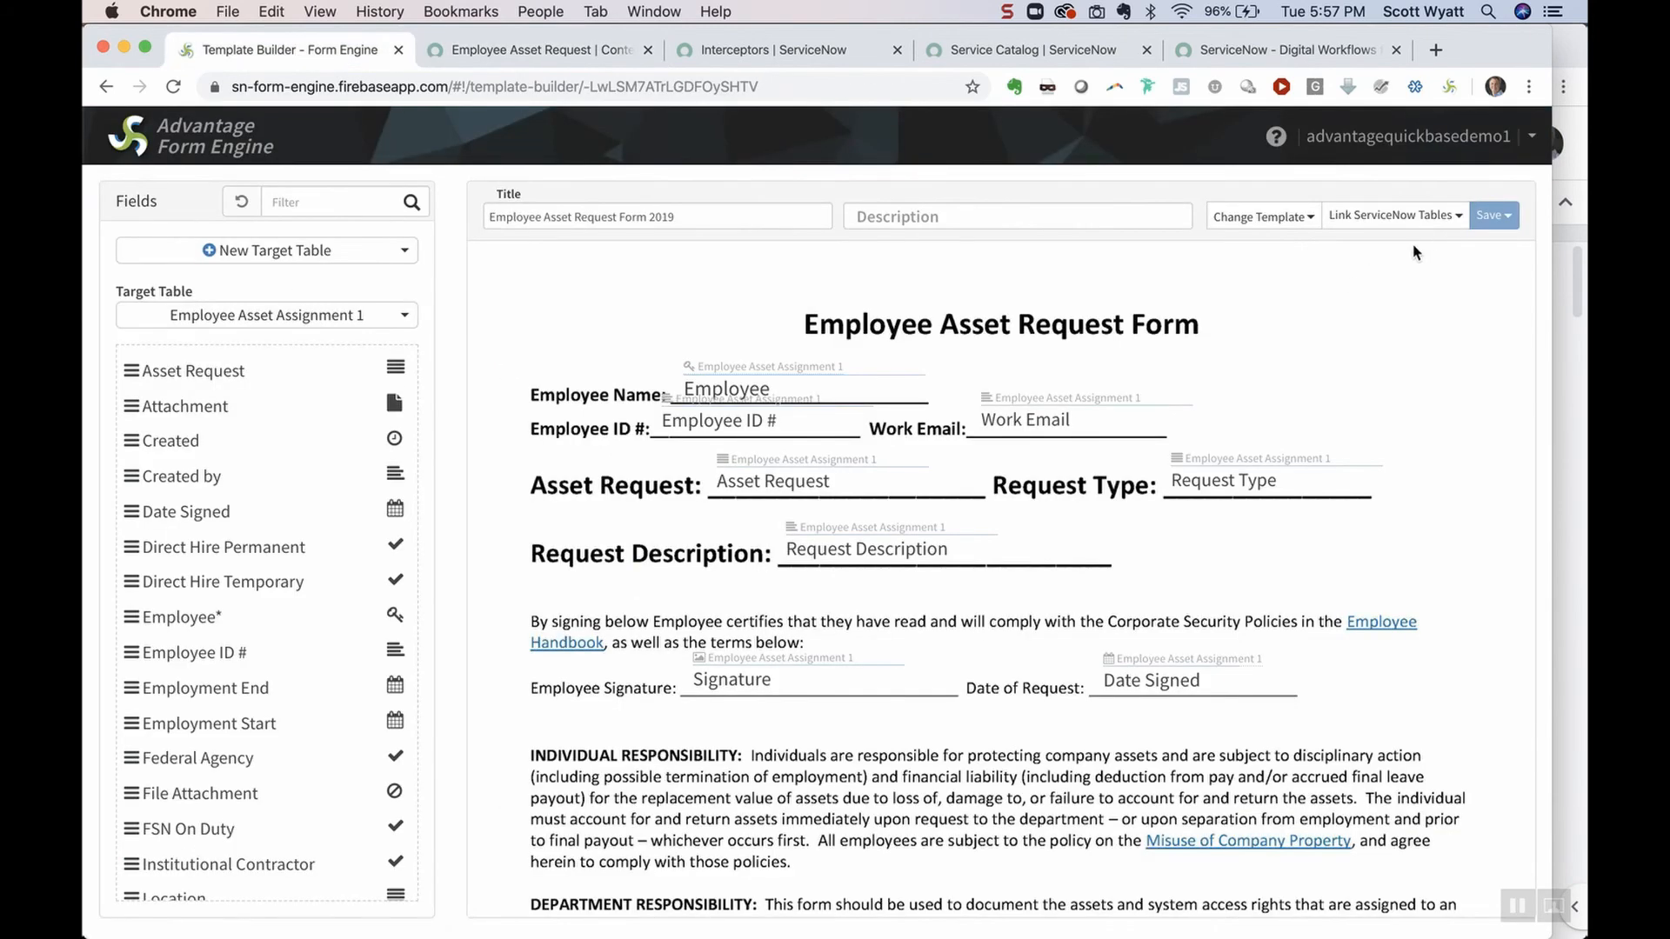
{"action": "left_click", "coordinate": [1442, 221]}
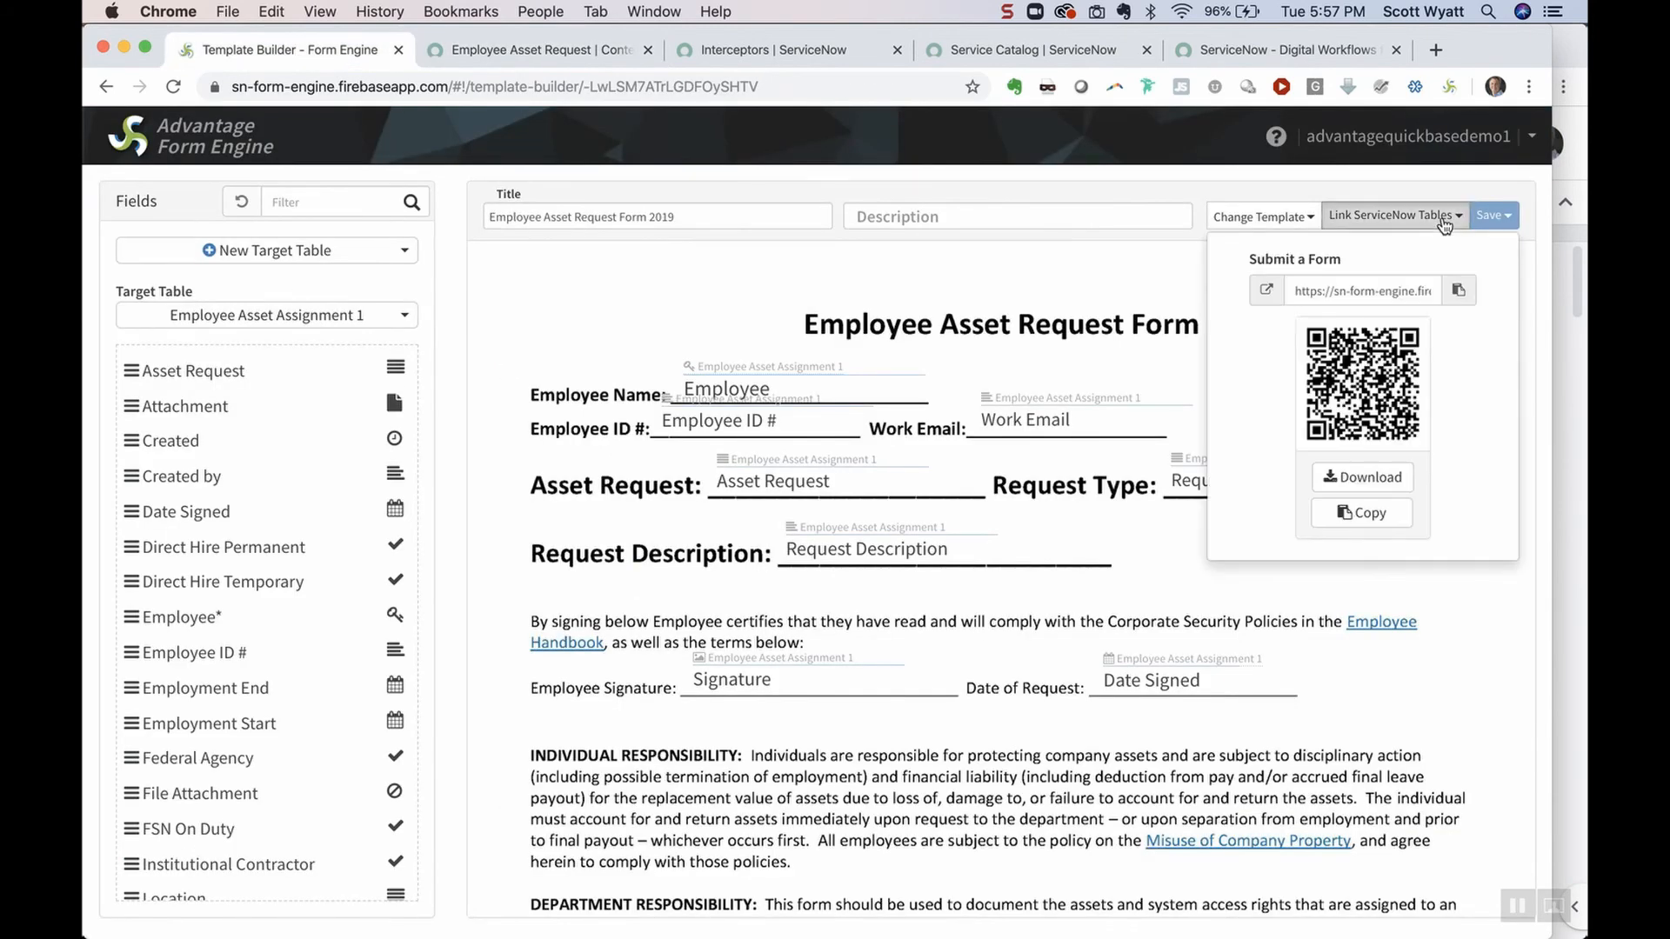
{"action": "left_click", "coordinate": [1458, 293]}
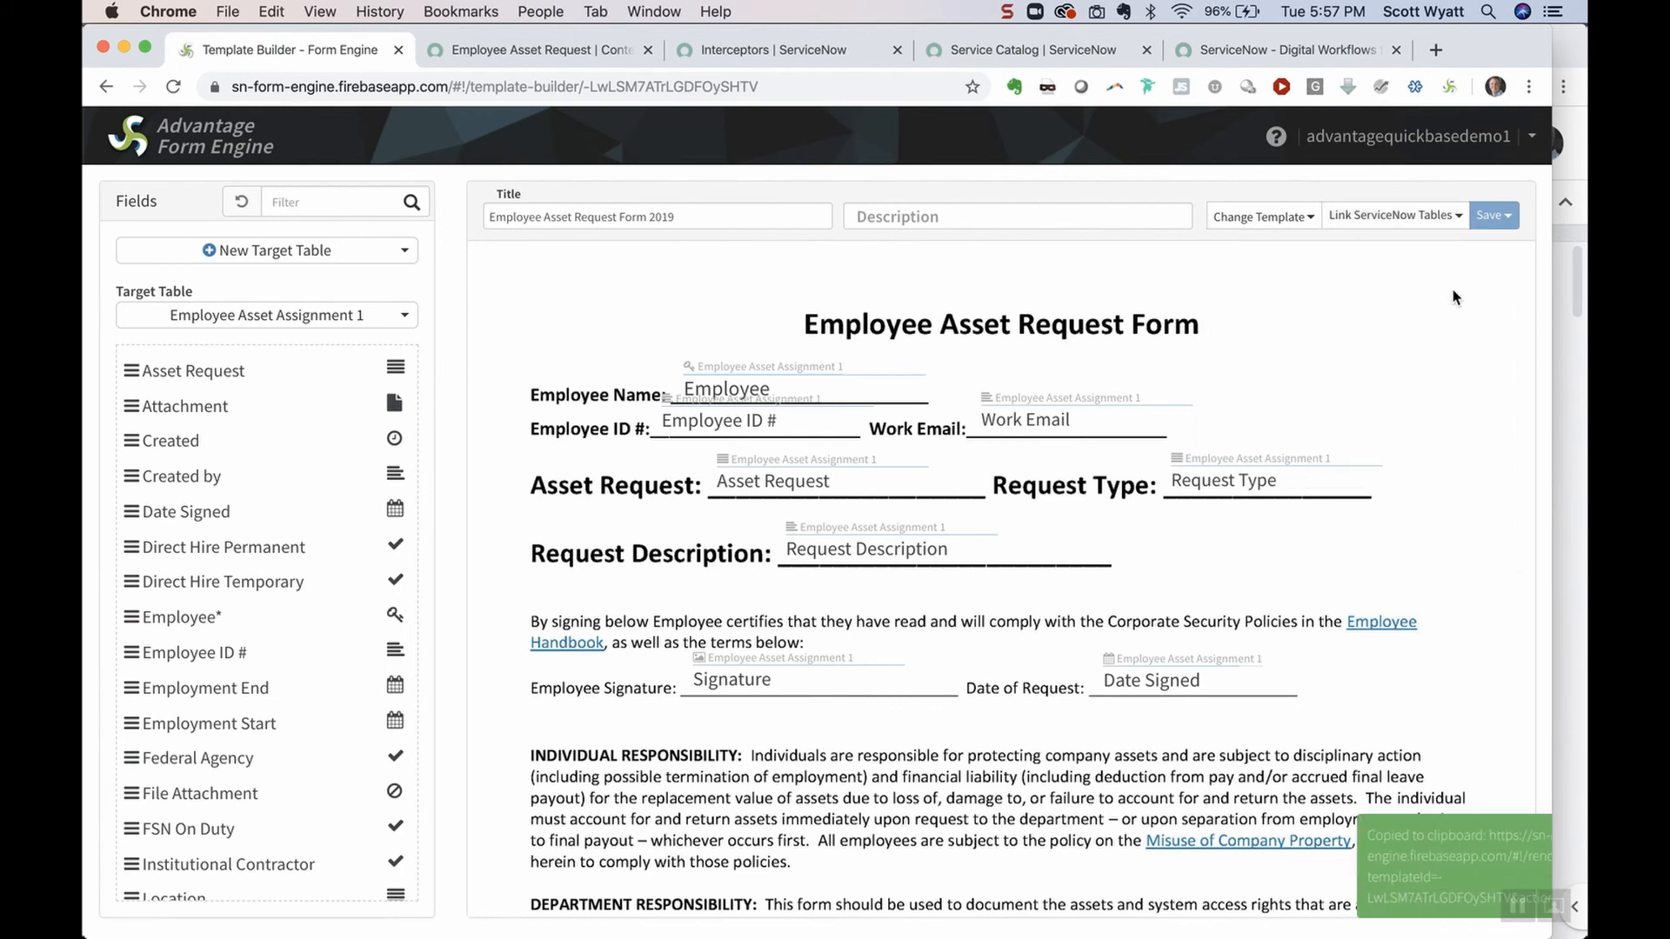
{"action": "left_click", "coordinate": [563, 59]}
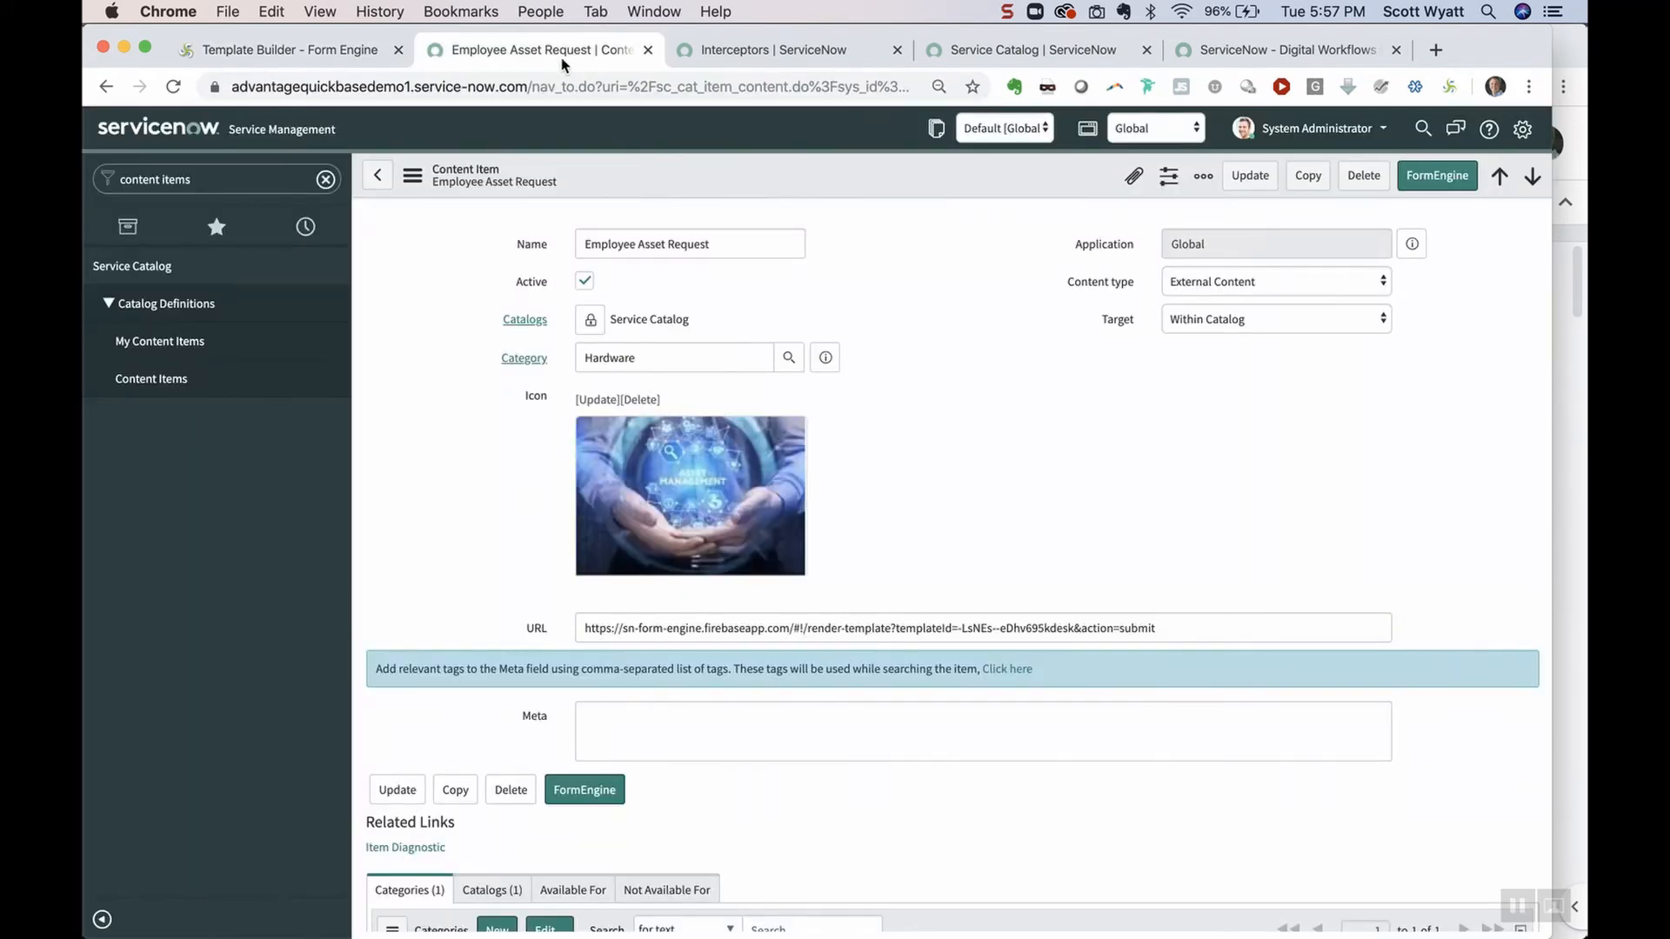
{"action": "left_click_drag", "start_coordinate": [591, 627], "coordinate": [1168, 628]}
{"action": "key", "text": "super+v"}
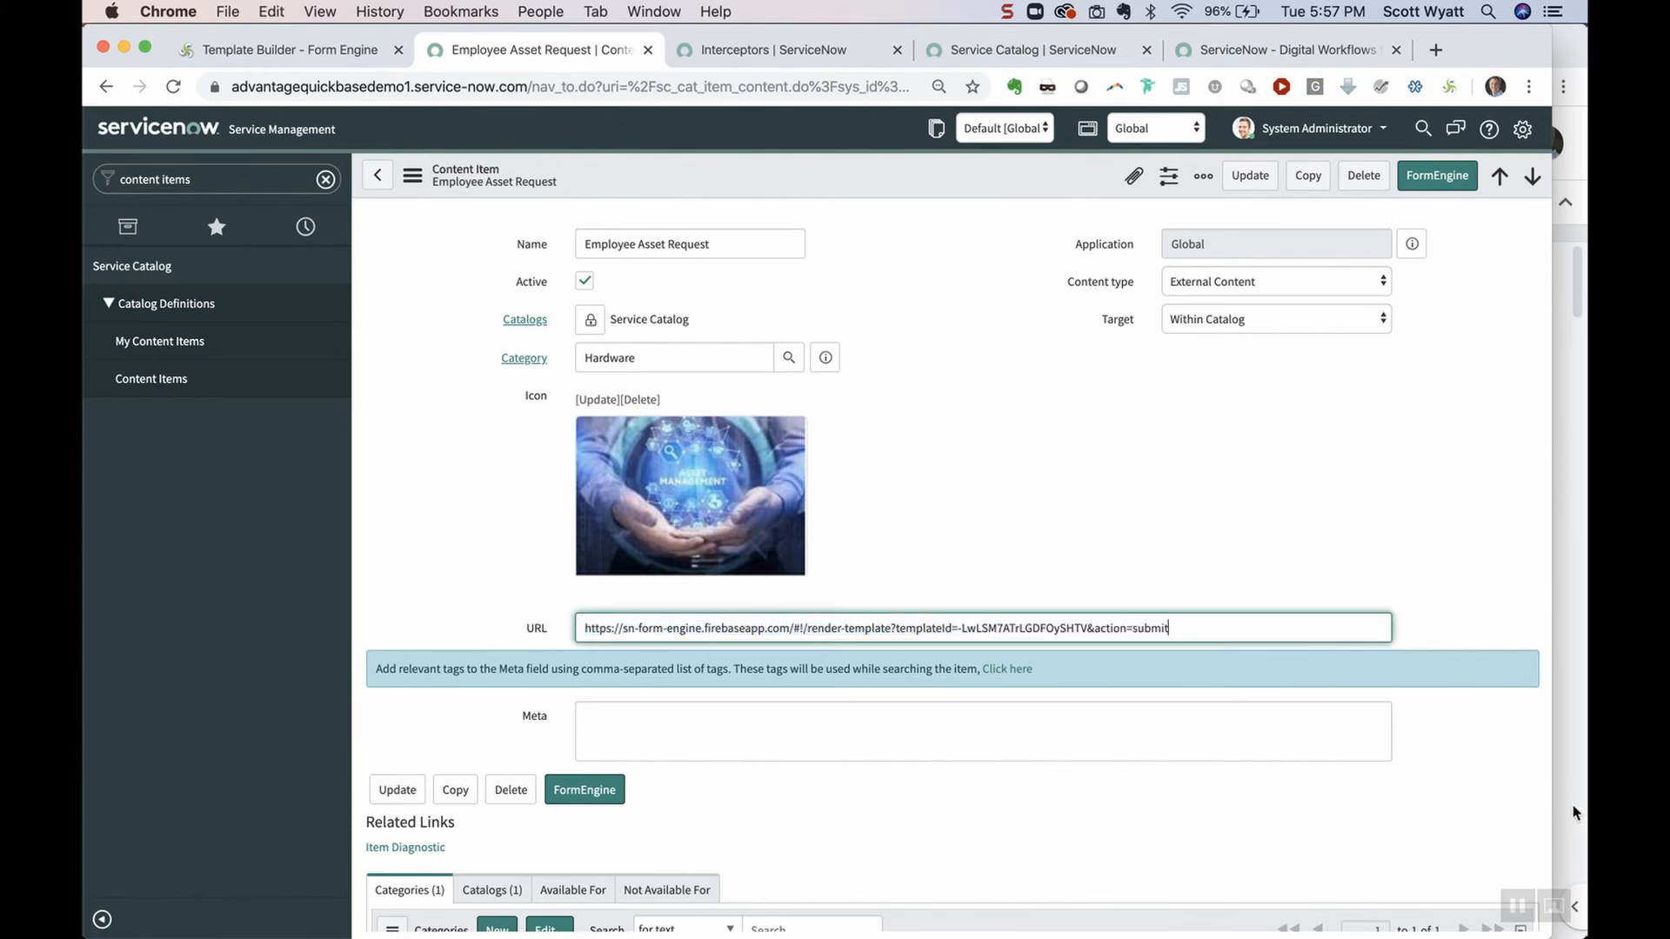
{"action": "left_click", "coordinate": [1236, 176]}
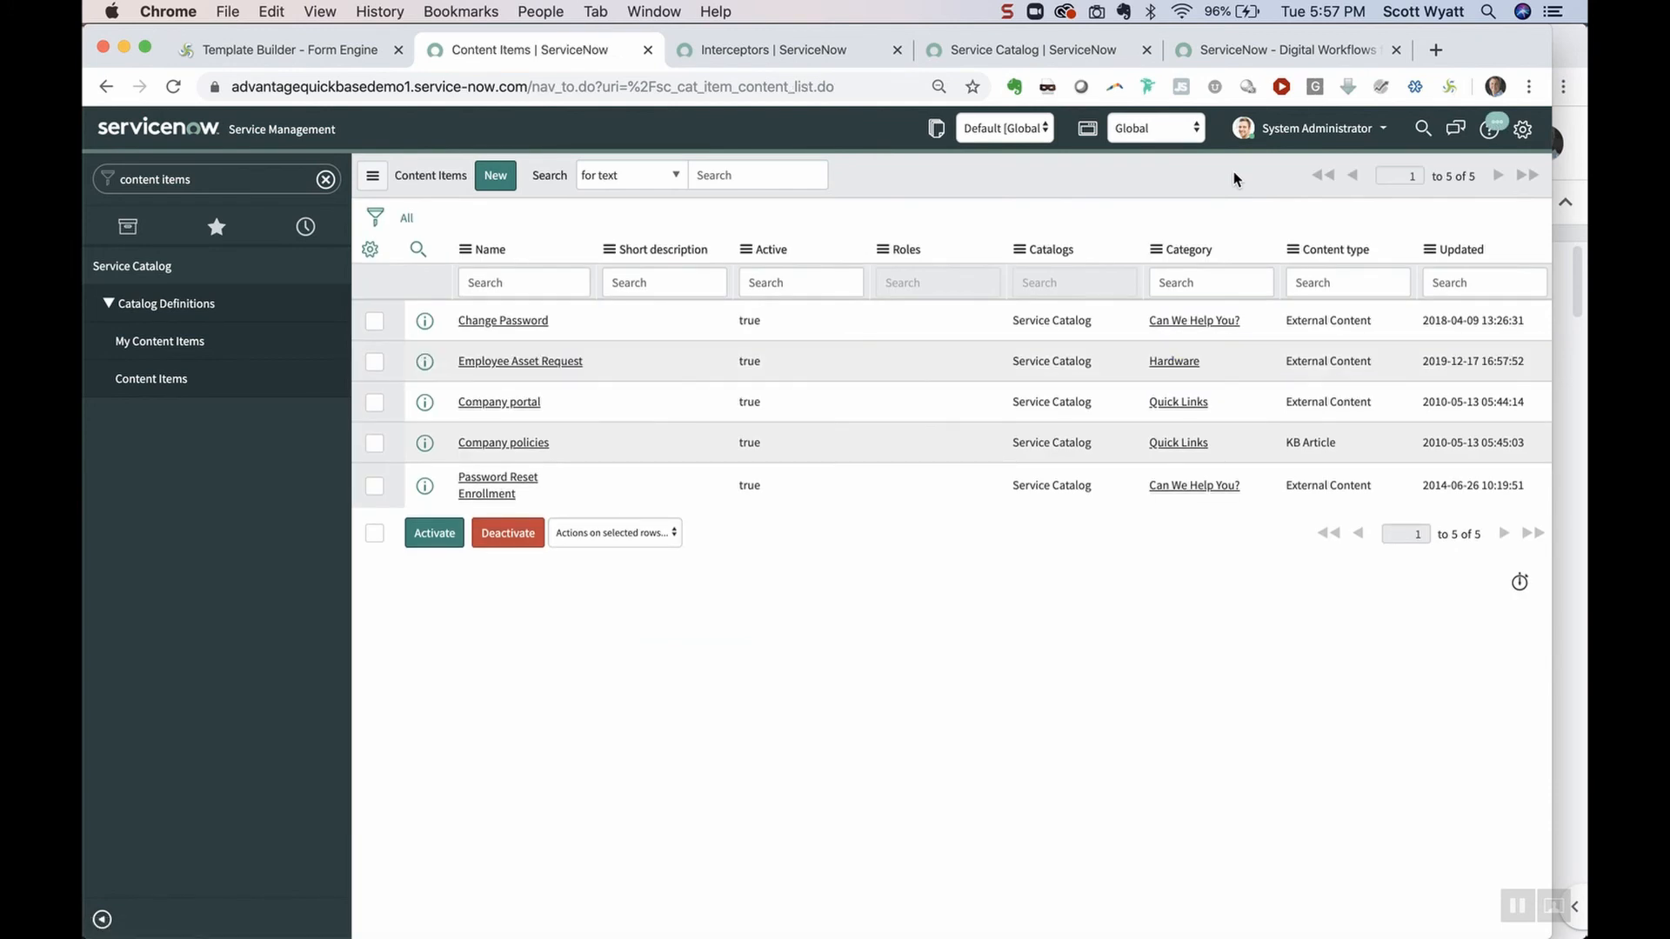
Test Employee Asset Request from the Service Catalog's Office category
{"action": "left_click", "coordinate": [1055, 52]}
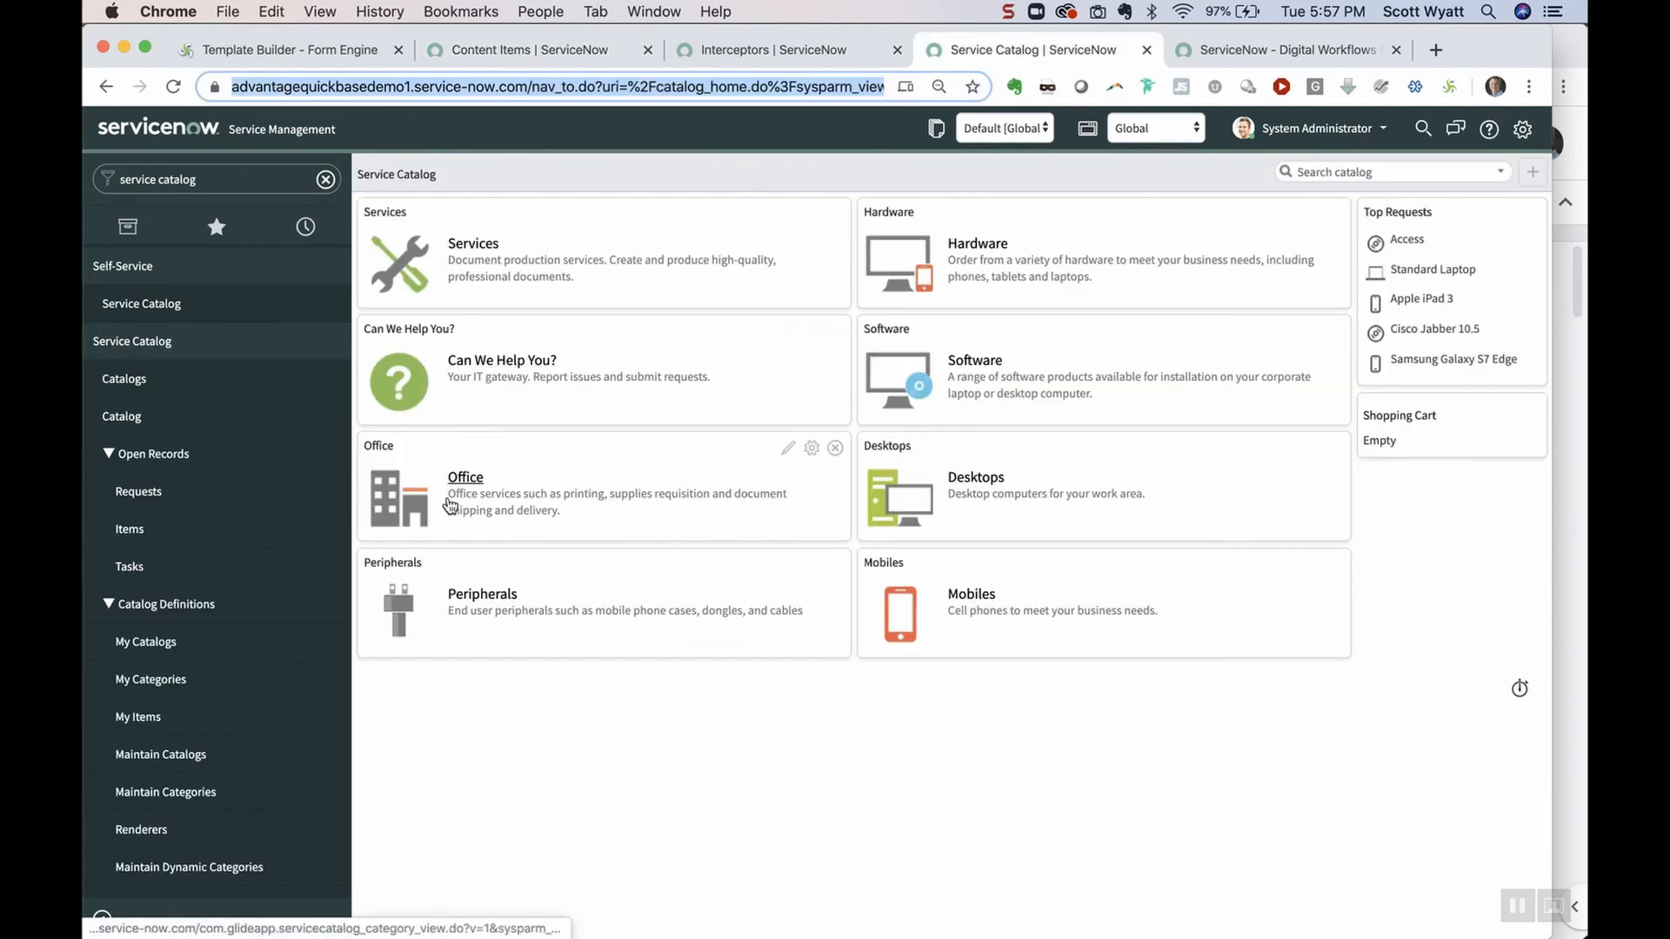
{"action": "left_click", "coordinate": [468, 477]}
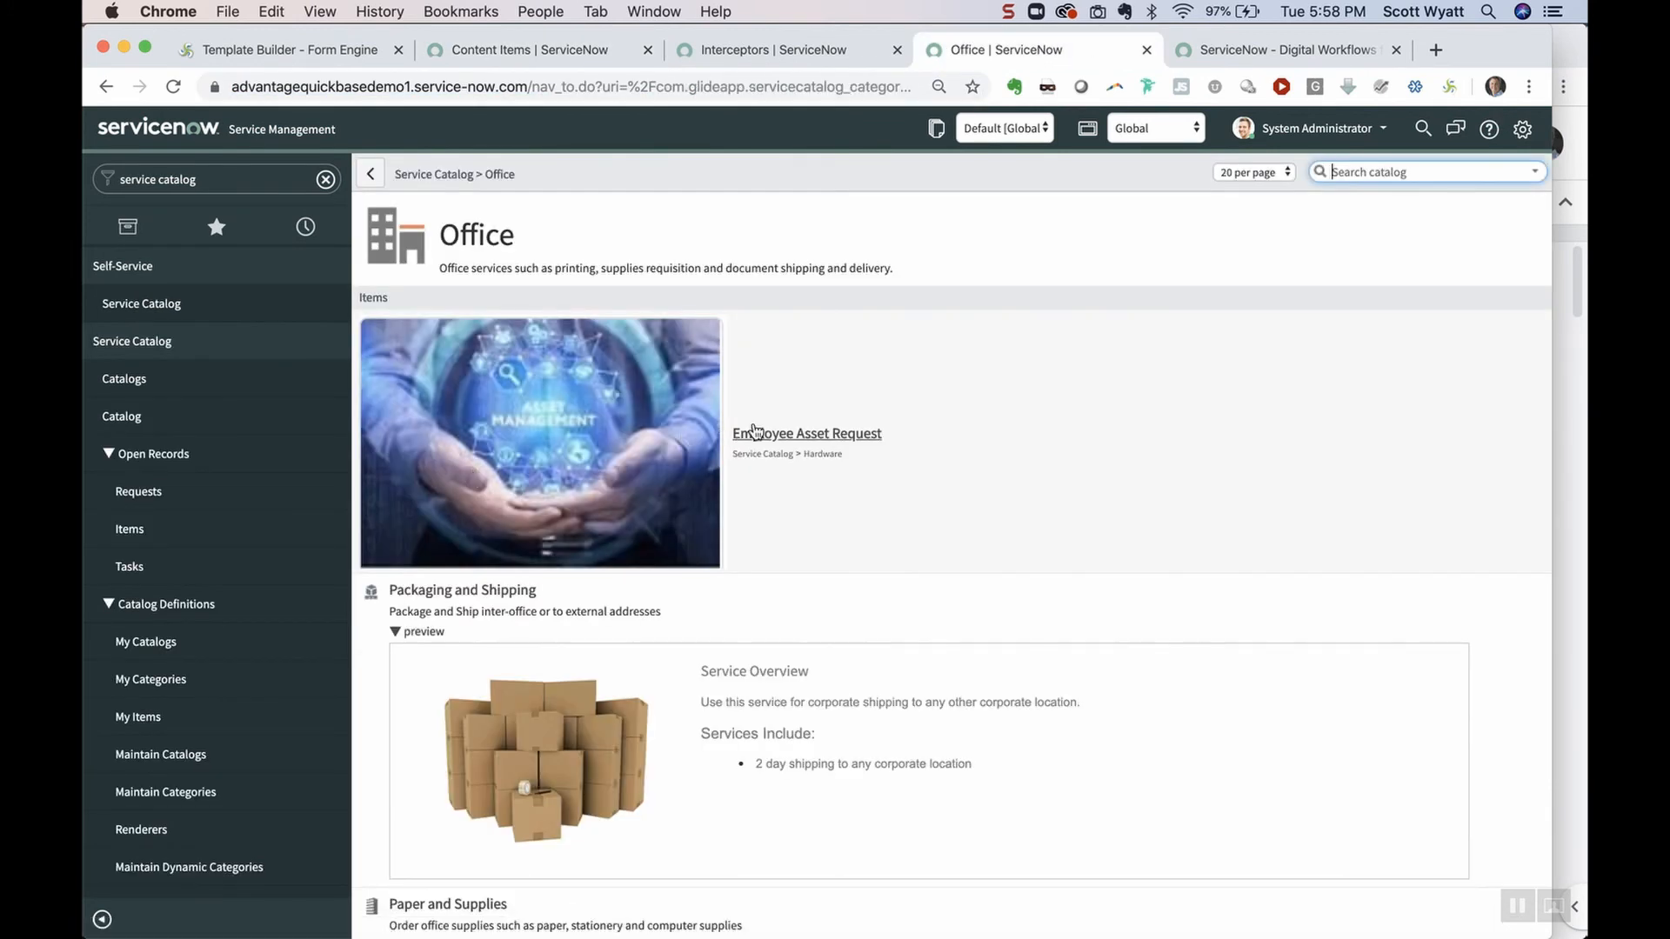
{"action": "left_click", "coordinate": [807, 434]}
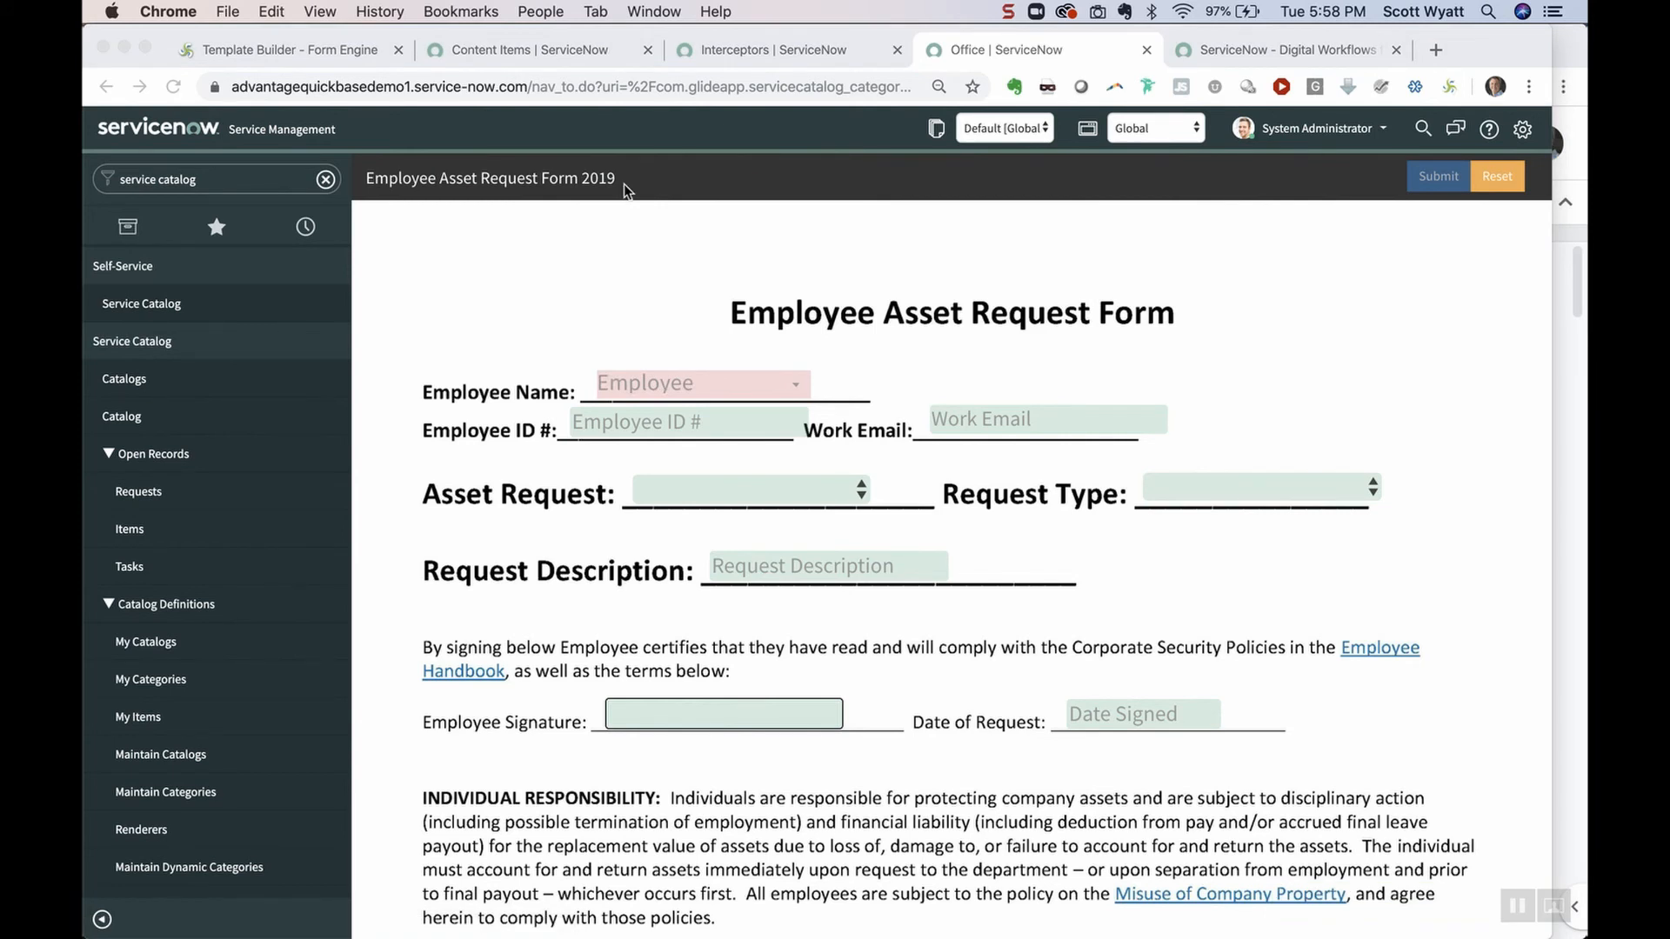
{"action": "left_click", "coordinate": [804, 51]}
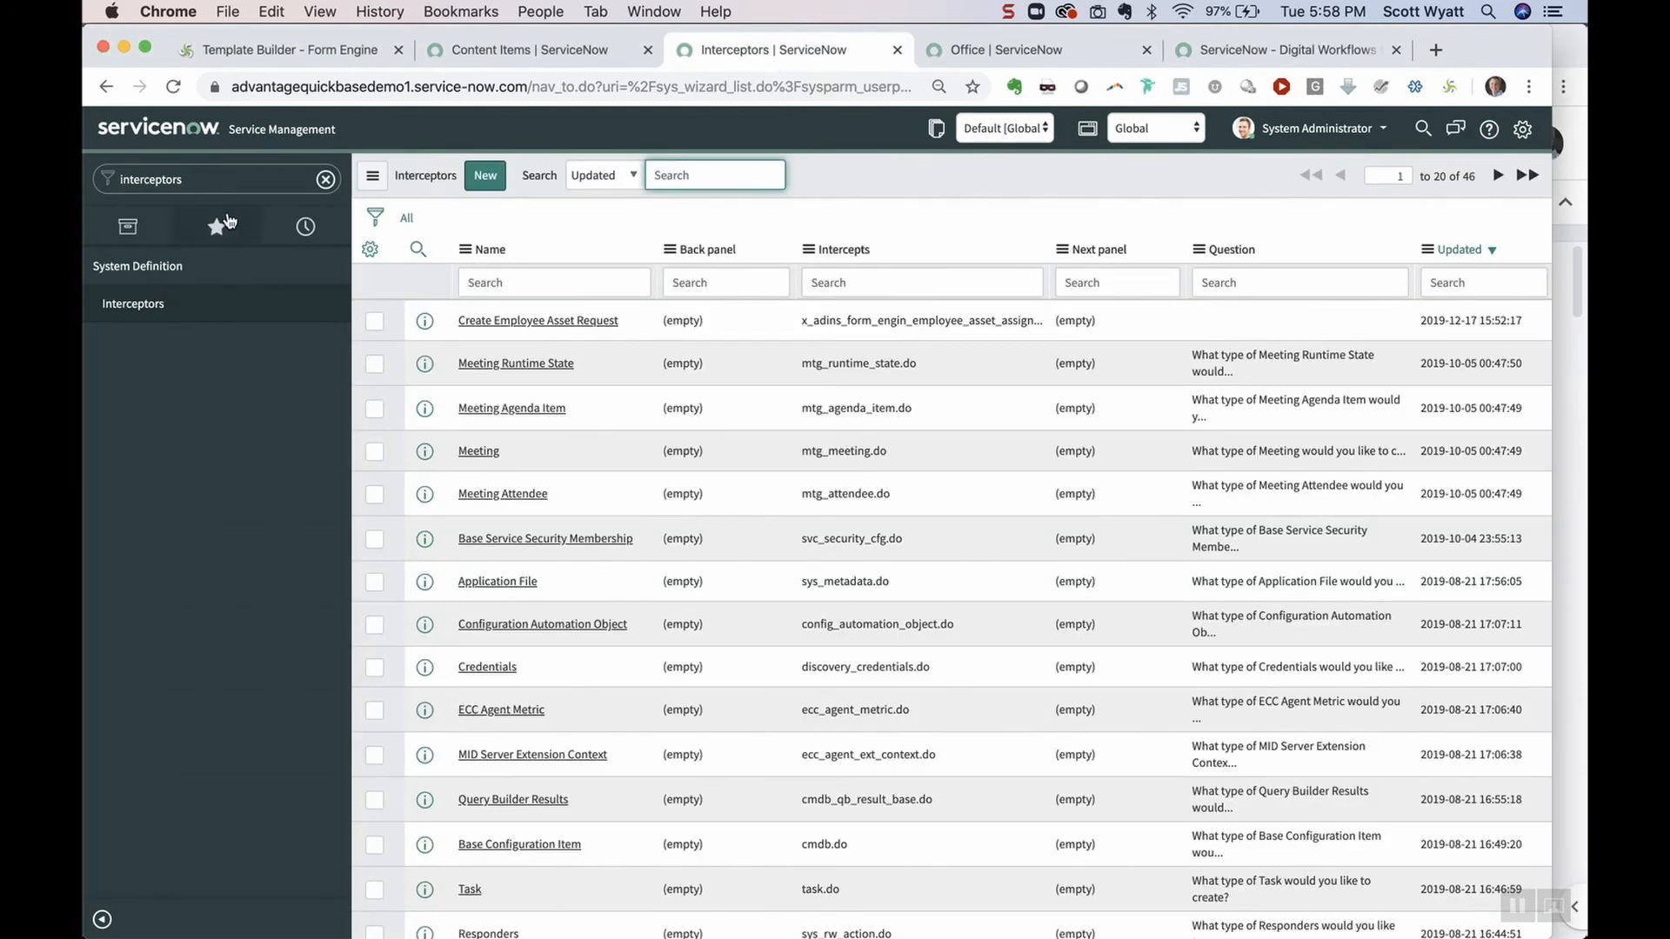
Set the Create Employee Asset Request interceptor's Complete Form Target URL to the new form URL
{"action": "left_click", "coordinate": [243, 174]}
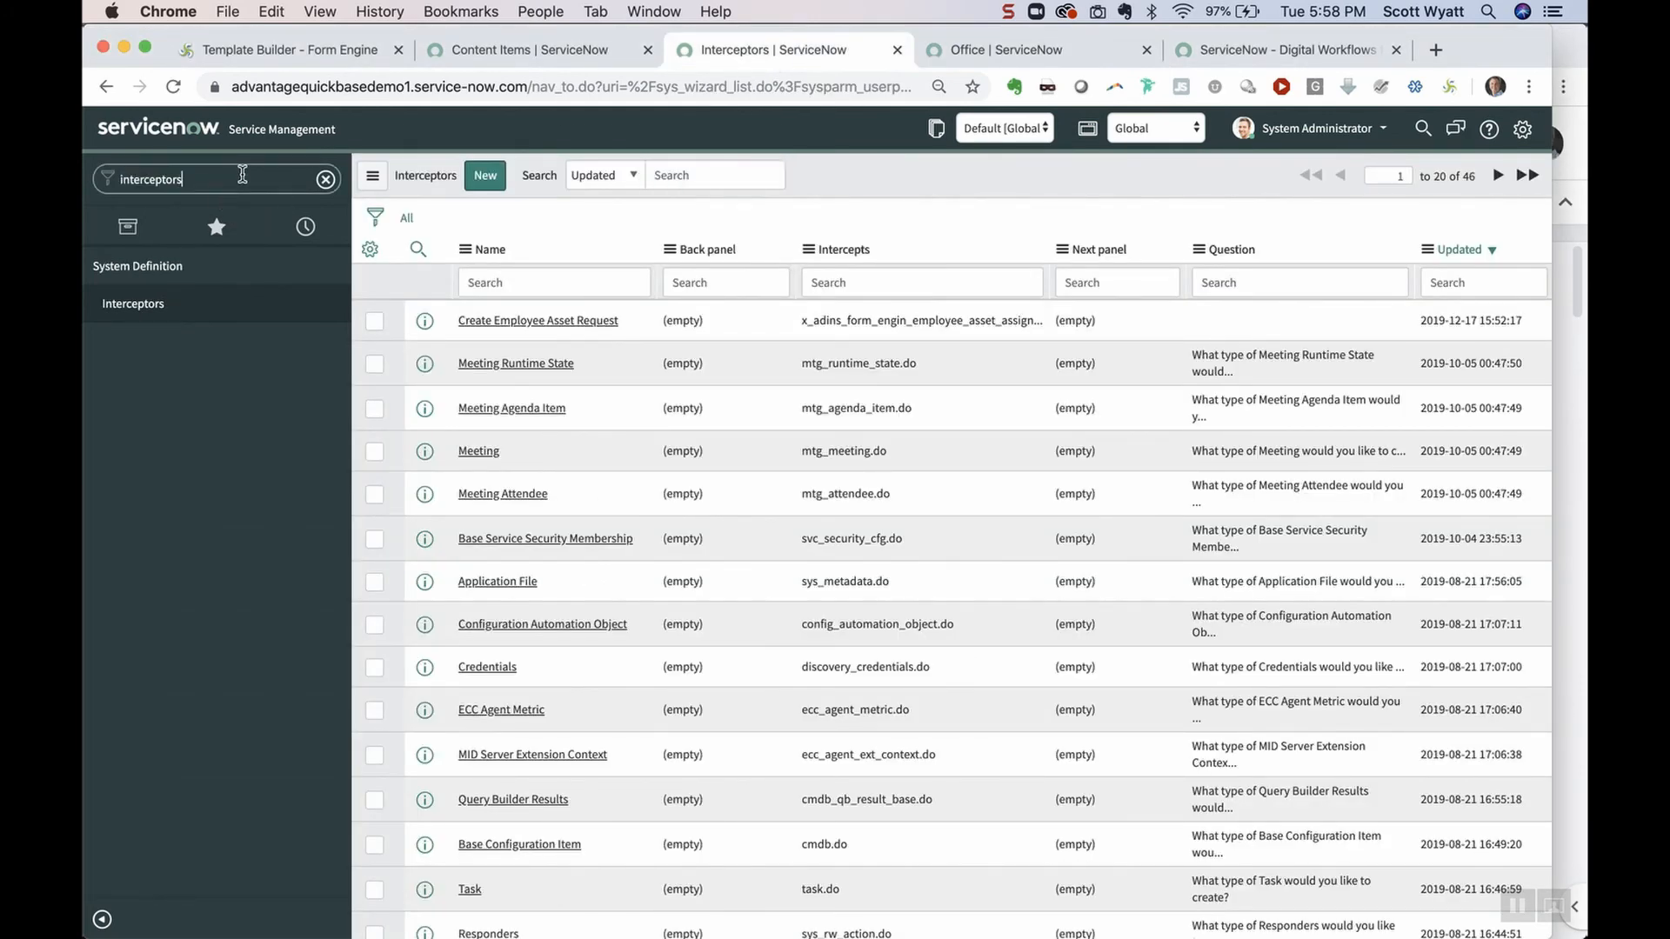
{"action": "left_click", "coordinate": [581, 322]}
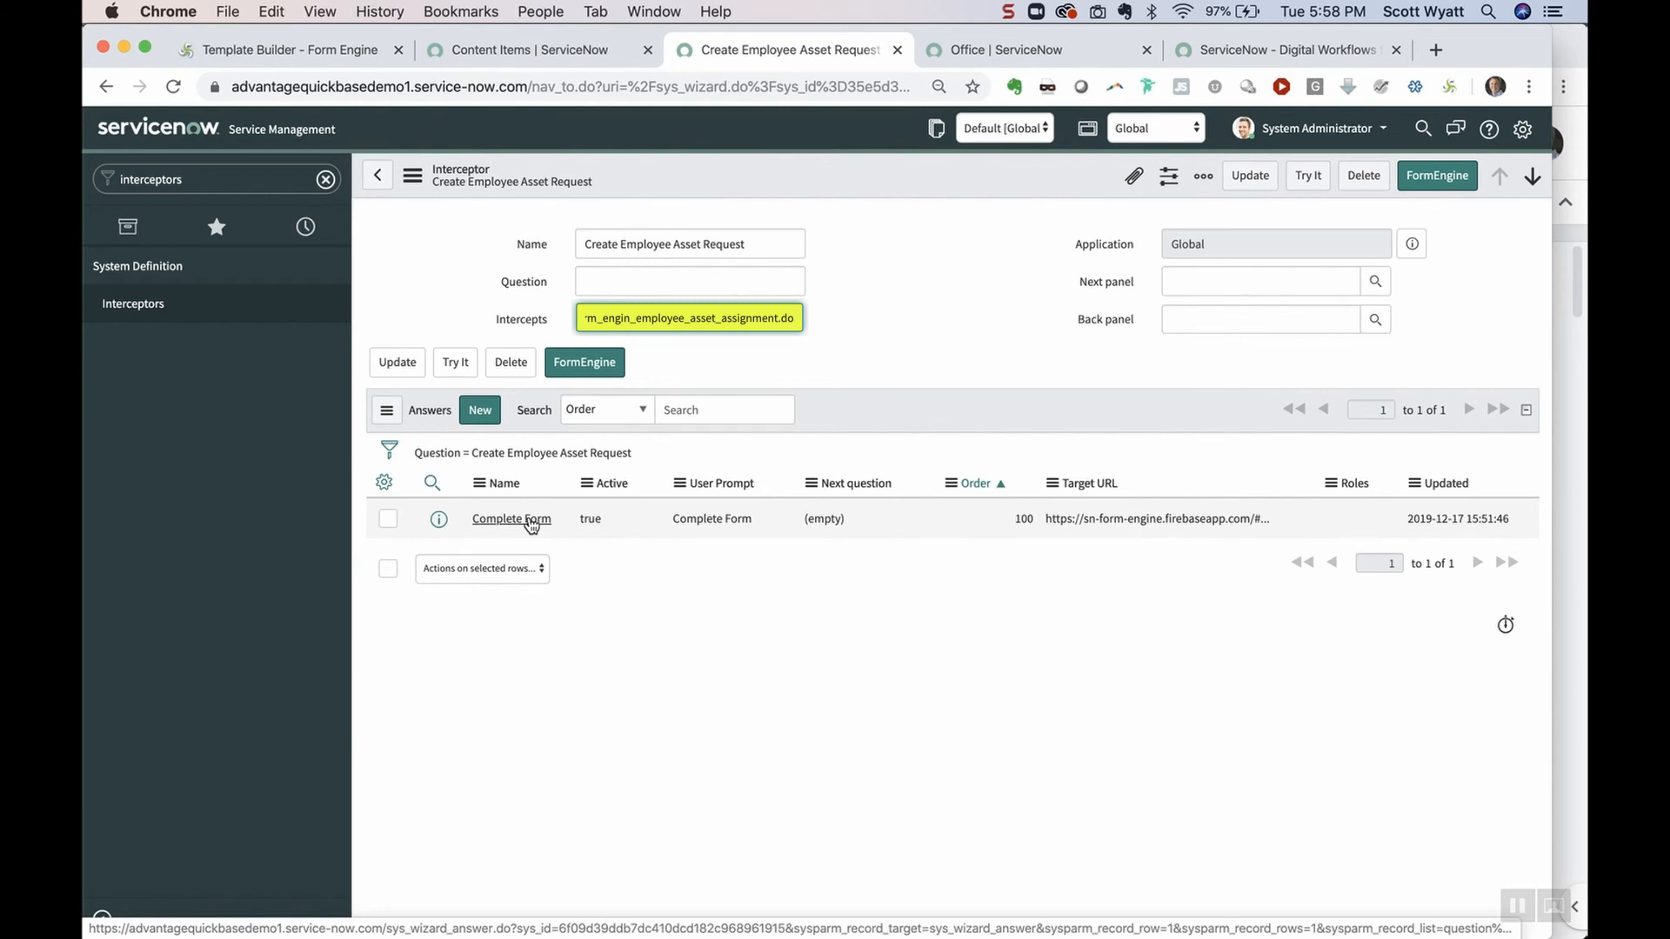
{"action": "left_click", "coordinate": [531, 520]}
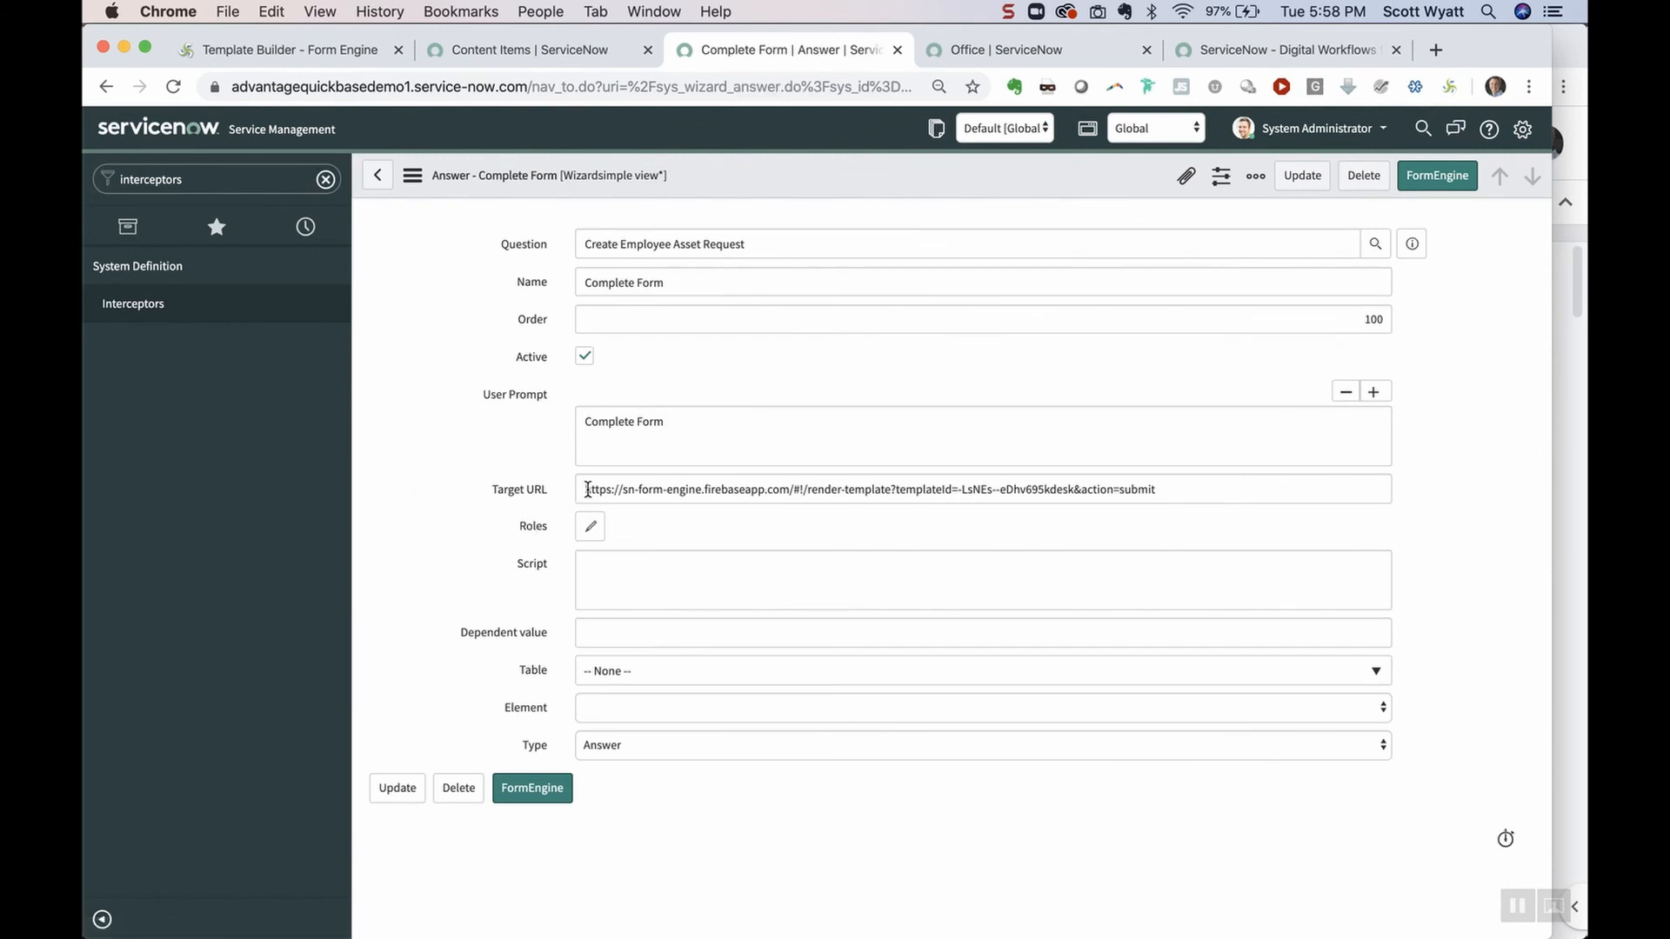
{"action": "left_click_drag", "start_coordinate": [589, 490], "coordinate": [1205, 485]}
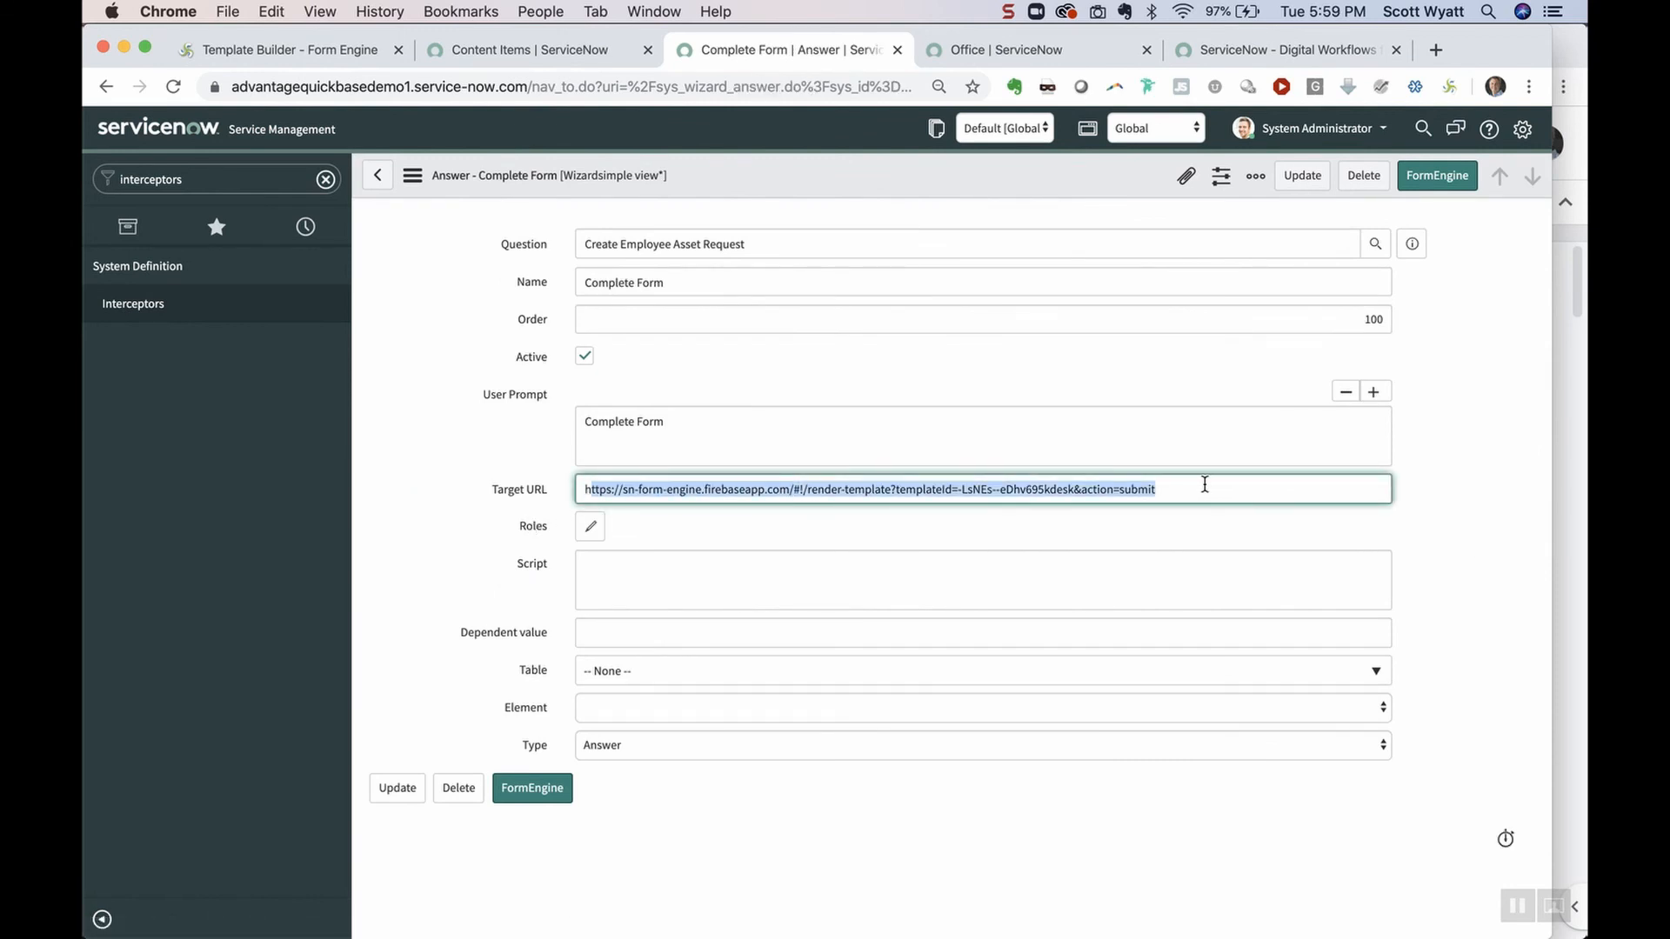
{"action": "key", "text": "BackSpace"}
{"action": "key", "text": "BackSpace"}
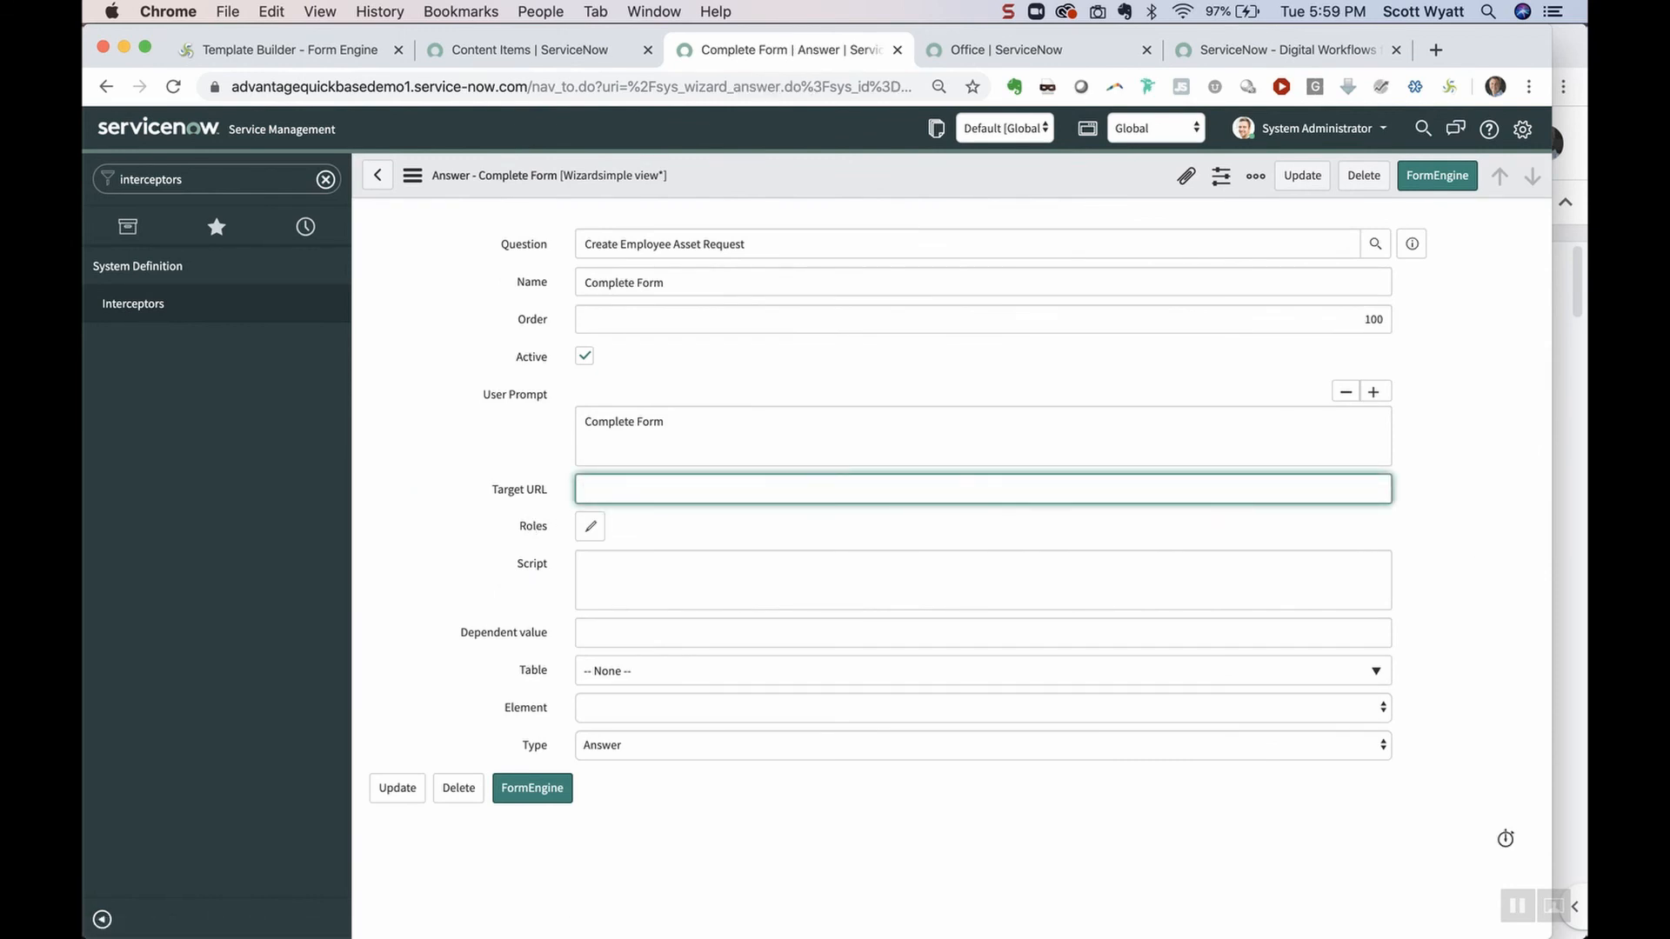
{"action": "key", "text": "super+v"}
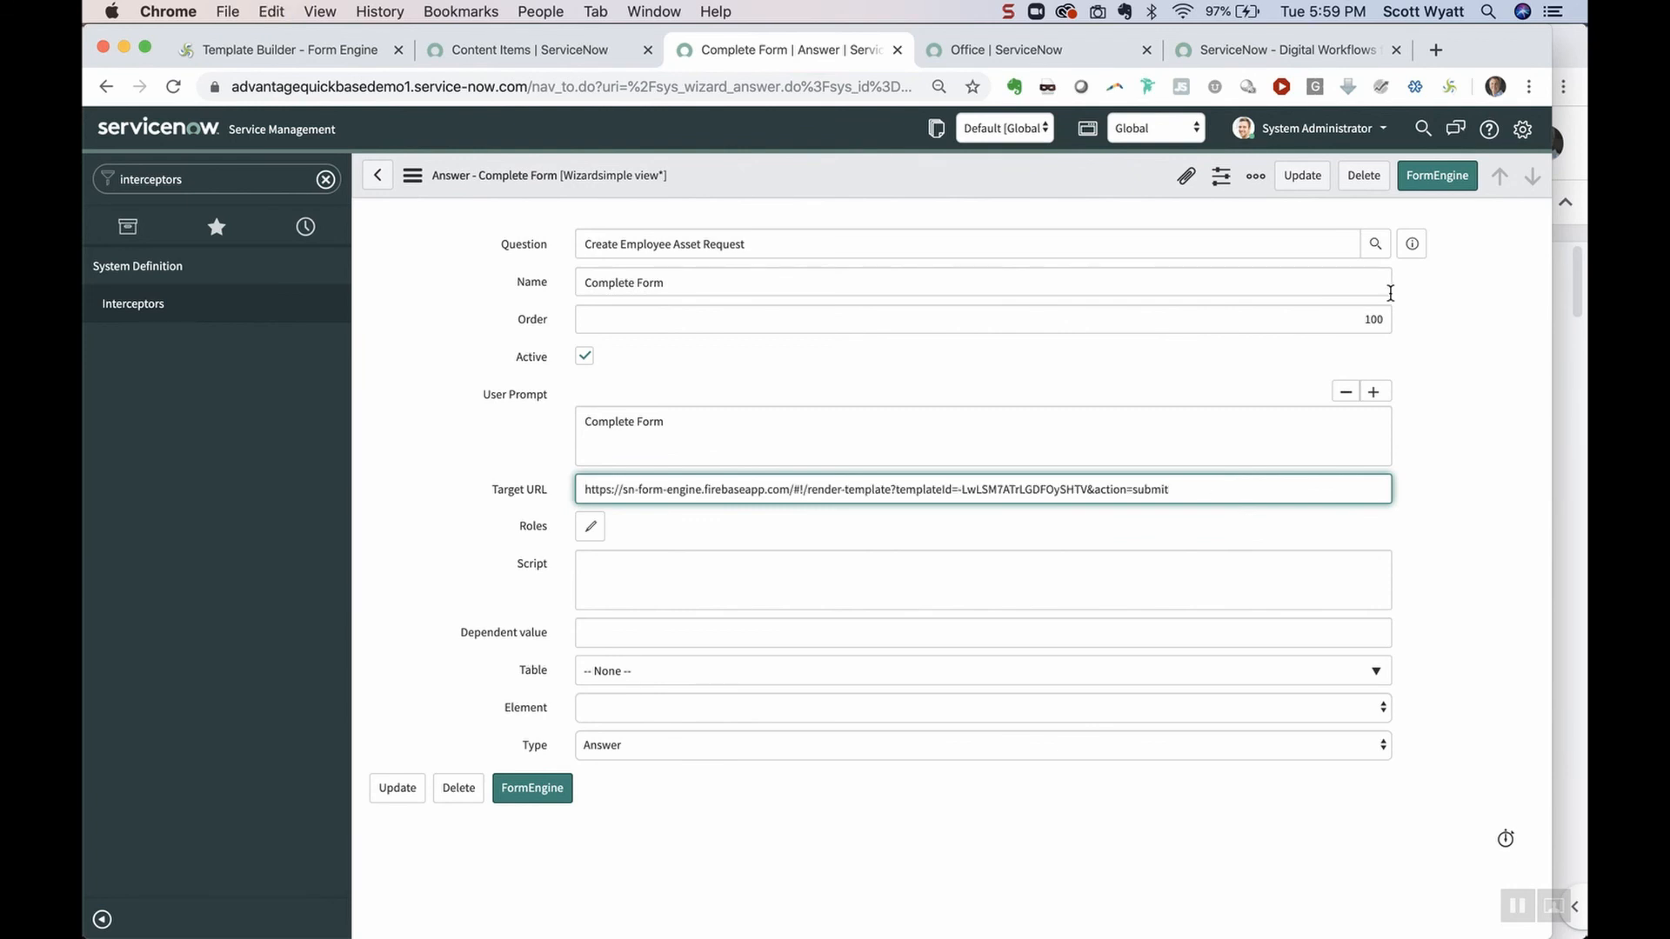
{"action": "left_click", "coordinate": [1298, 179]}
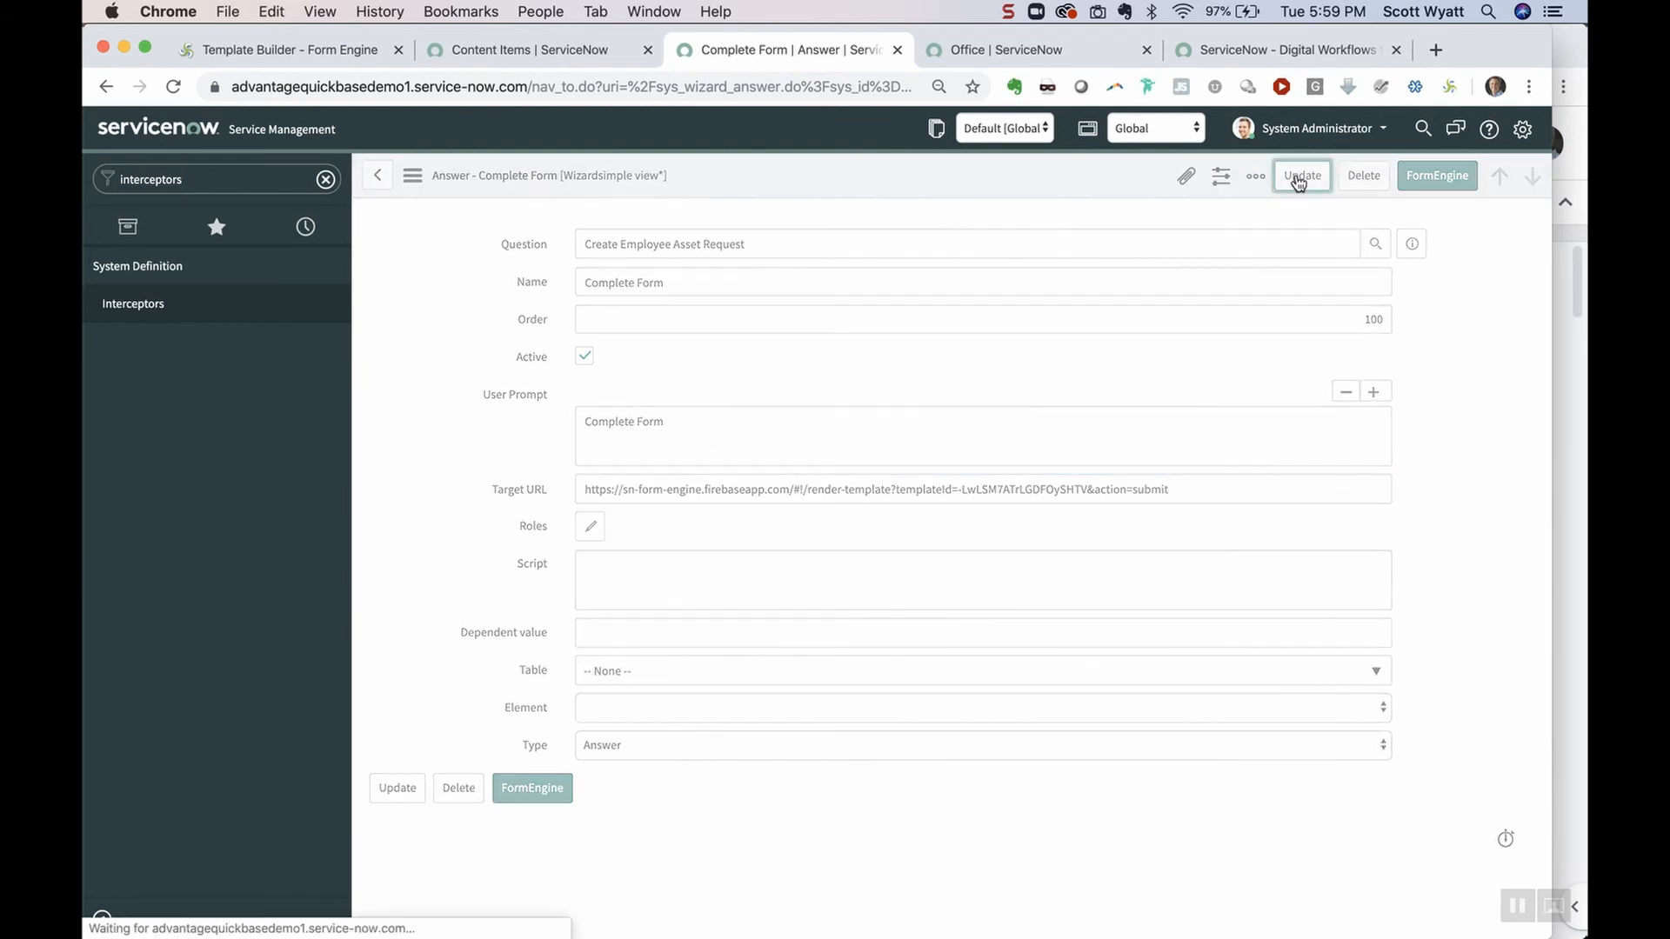
Start a new record in Employee Asset Assignments to test the interceptor
{"action": "left_click", "coordinate": [205, 180]}
{"action": "type", "text": "employee"}
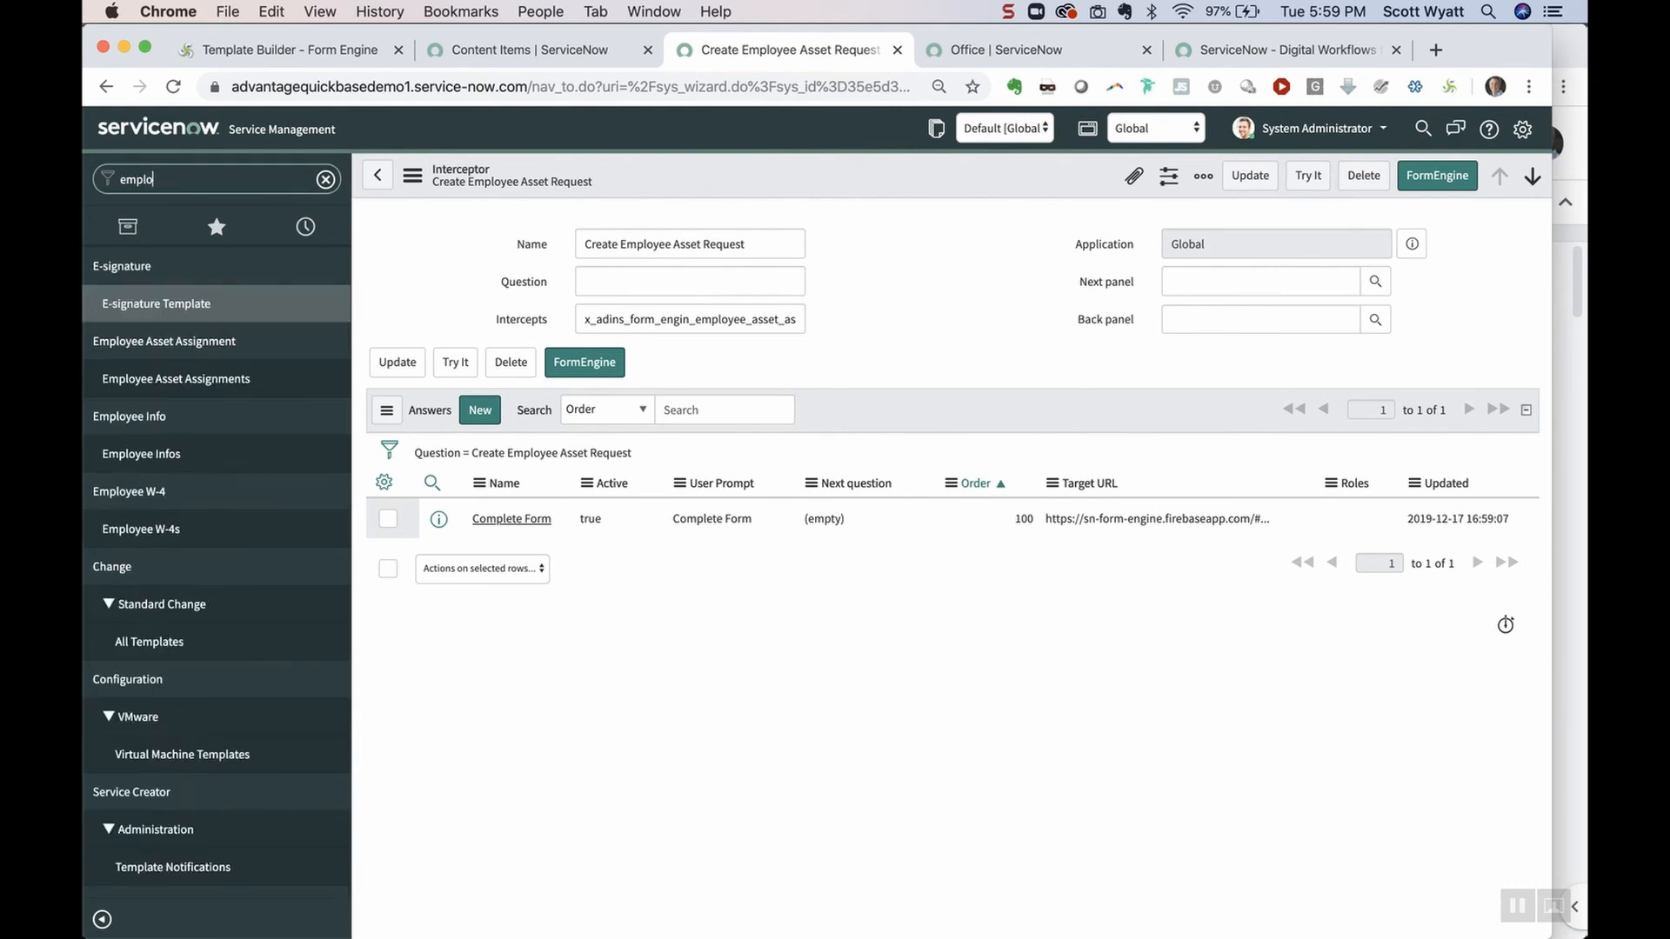
{"action": "left_click", "coordinate": [179, 306]}
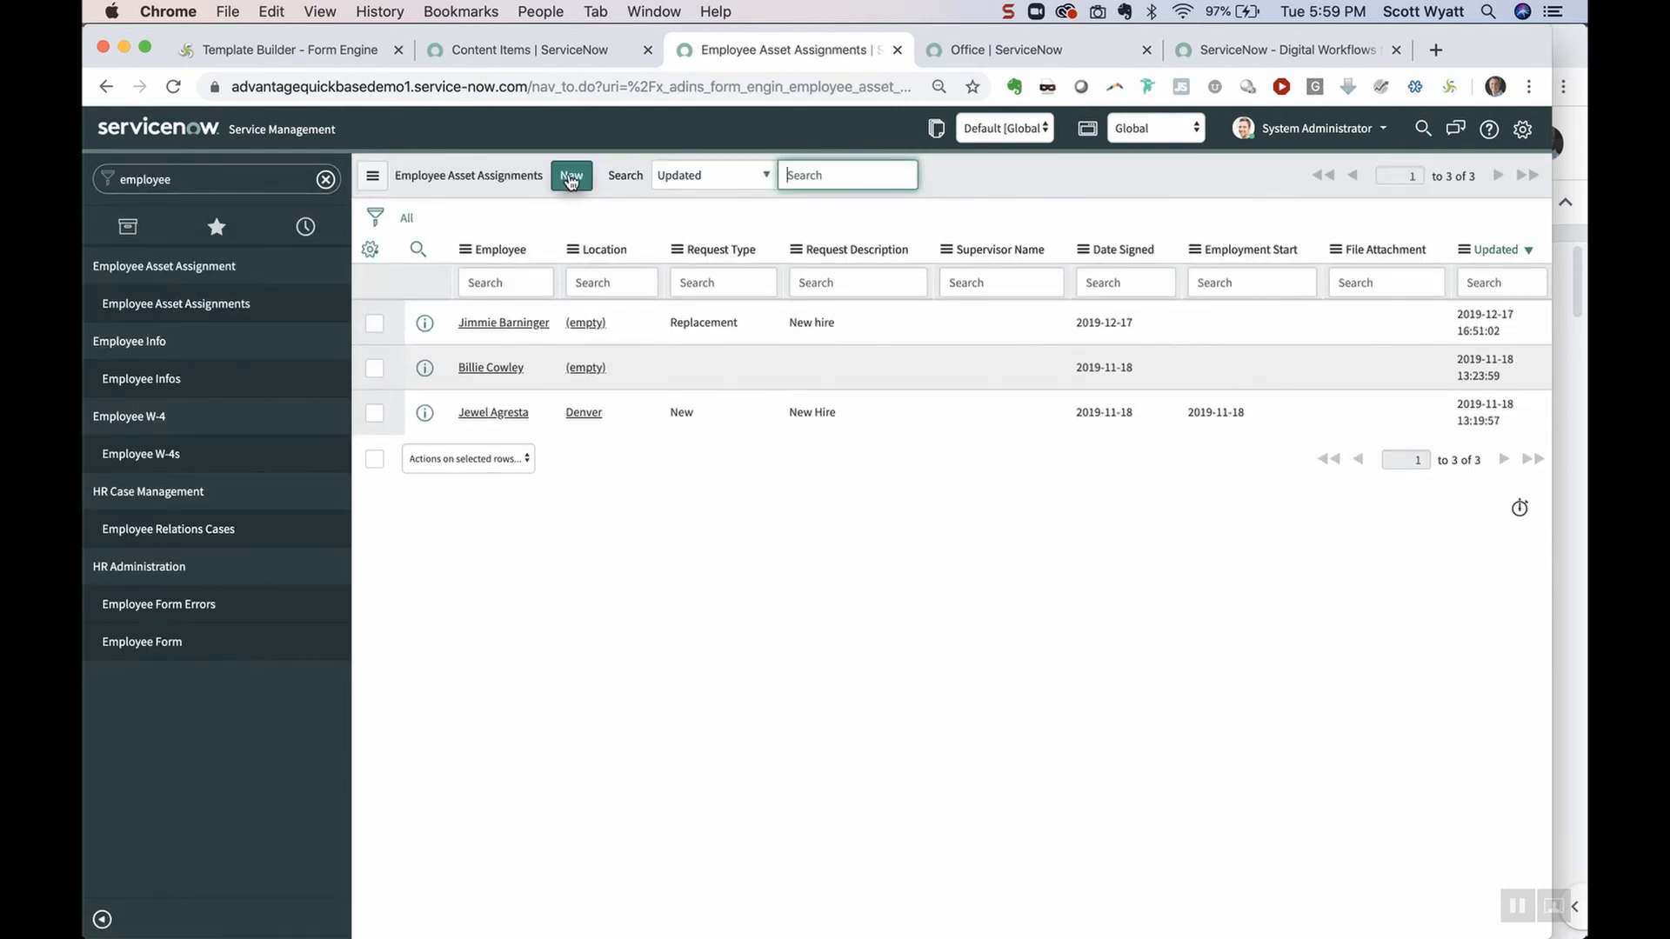
{"action": "left_click", "coordinate": [569, 174]}
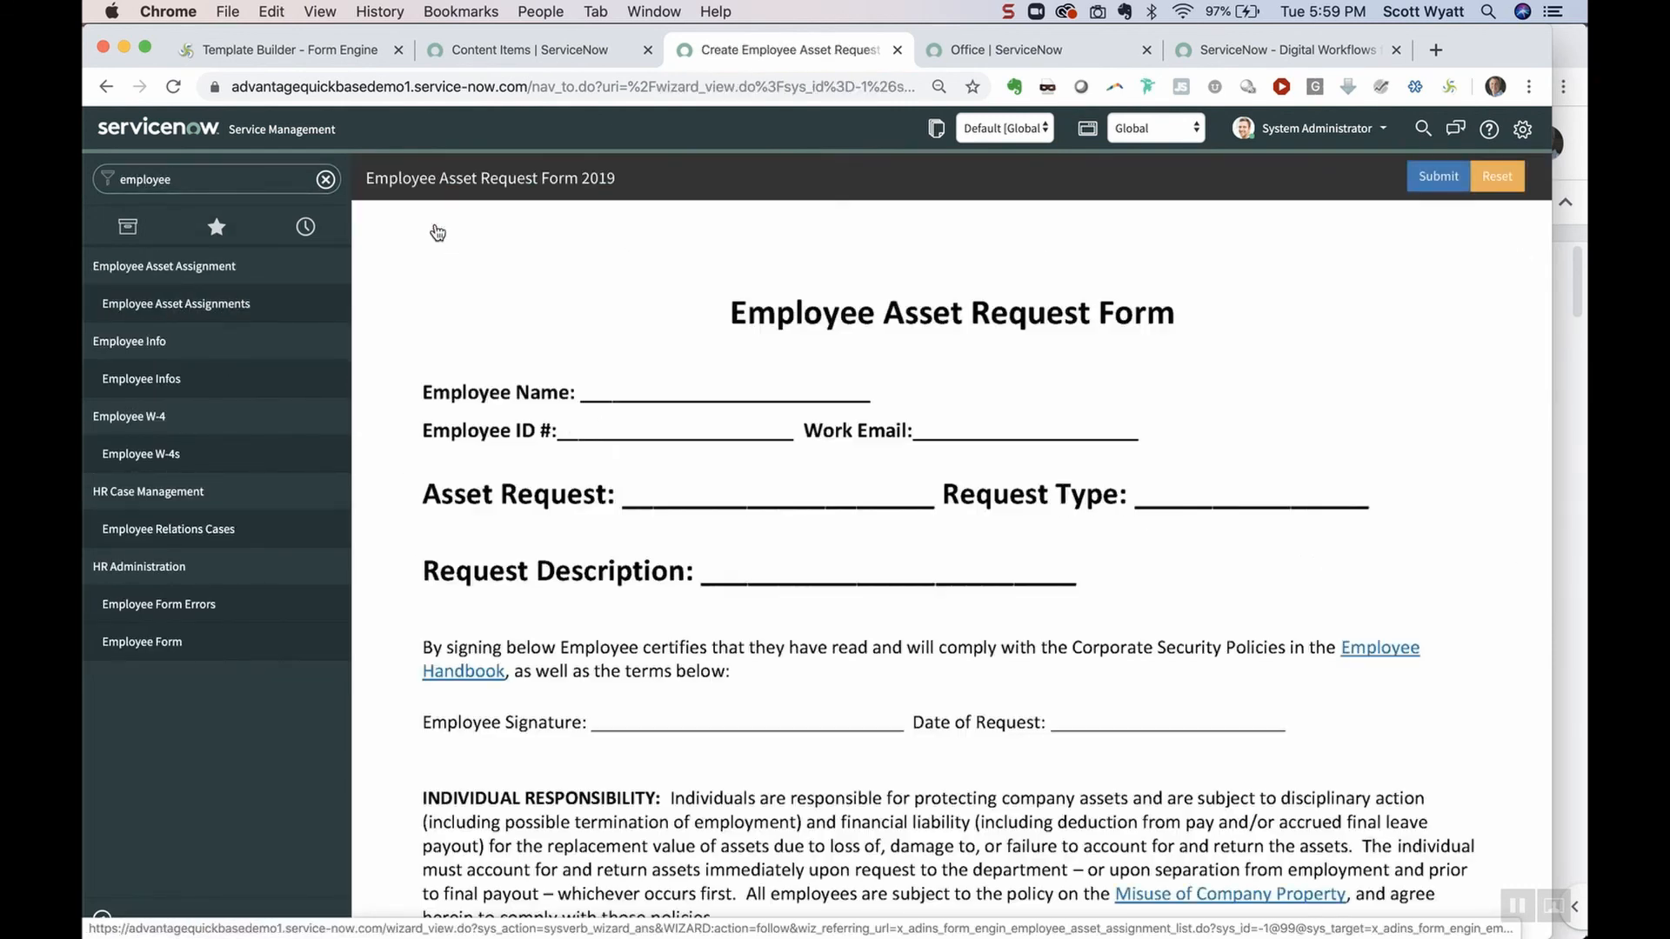